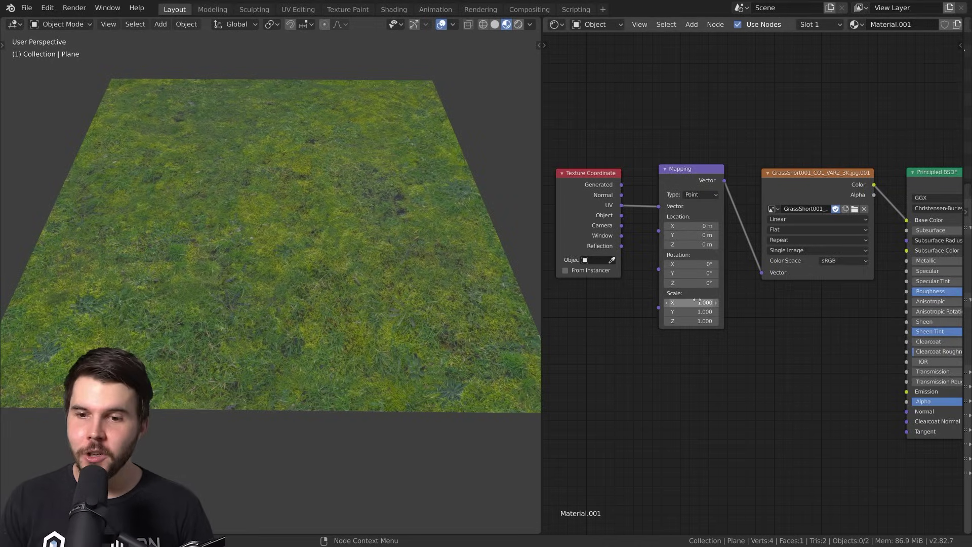
# - Set the Mapping node's scale to 10 on X, Y and Z to tile the grass texture across the plane
pyautogui.moveTo(691, 302); pyautogui.dragTo(691, 322)
pyautogui.write('10')
pyautogui.press('Return')
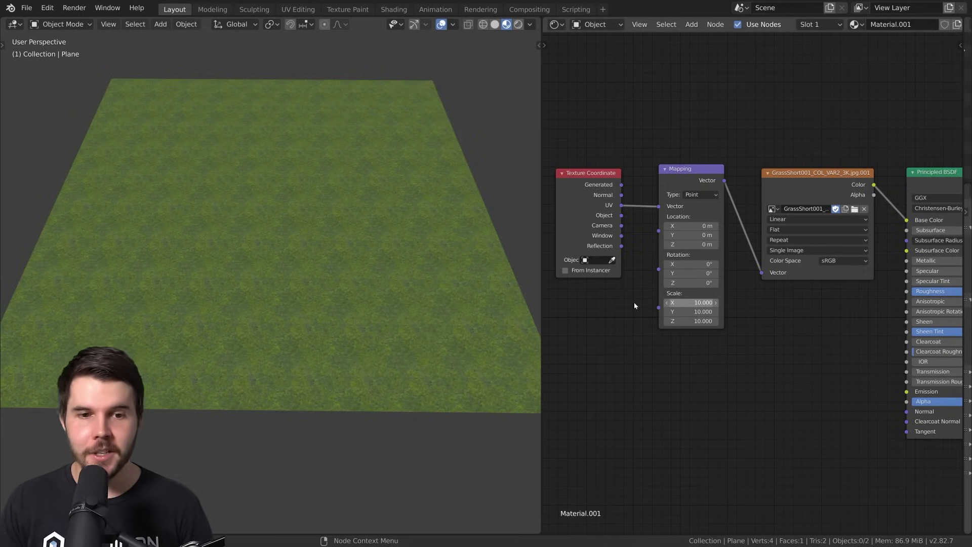
pyautogui.moveTo(373, 317); pyautogui.dragTo(333, 315, button='middle')
pyautogui.scroll(4, 332, 318)
pyautogui.scroll(-2, 326, 317)
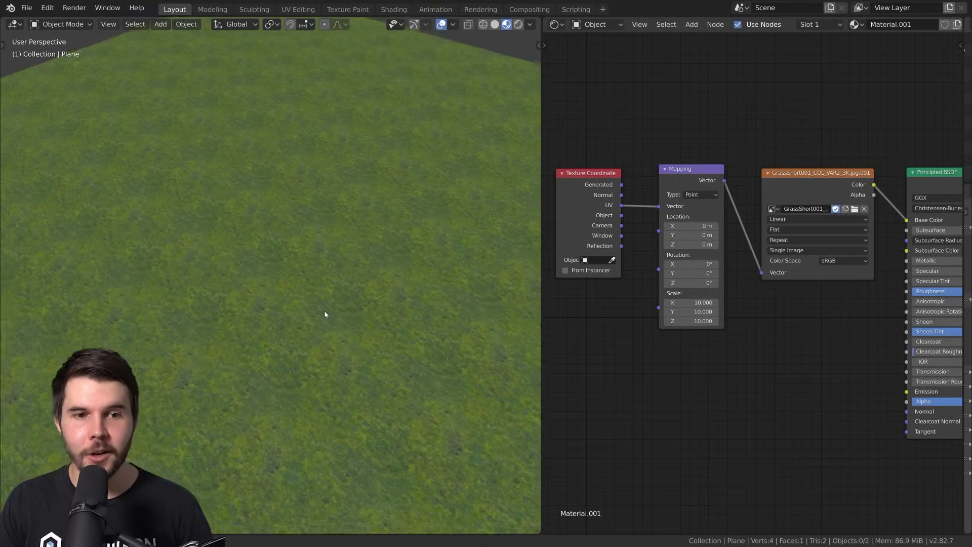
pyautogui.moveTo(327, 308); pyautogui.dragTo(384, 322, button='middle')
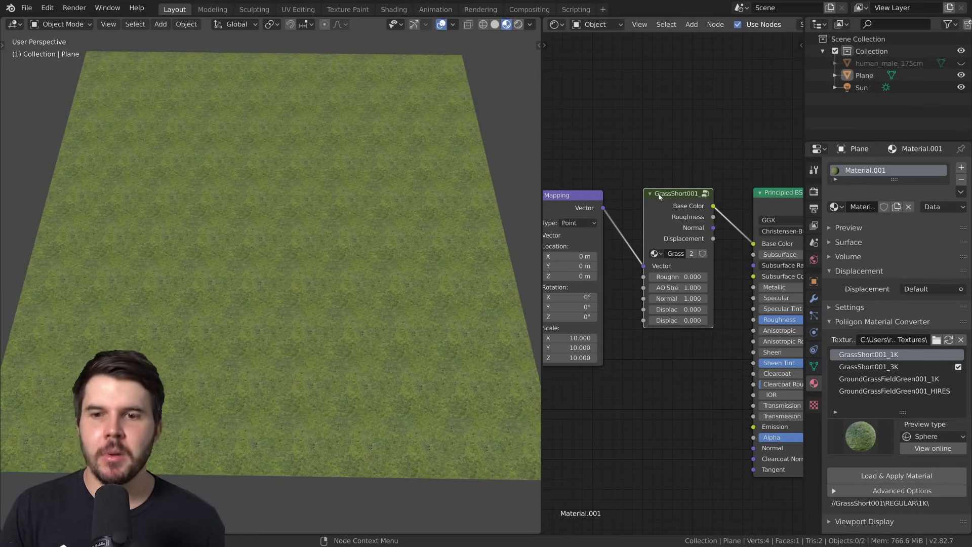
# - Enter the GrassShort001 node group and switch the COLOR texture's image to GrassShort001_raw.jpg
pyautogui.press('Tab')
pyautogui.click(615, 216)
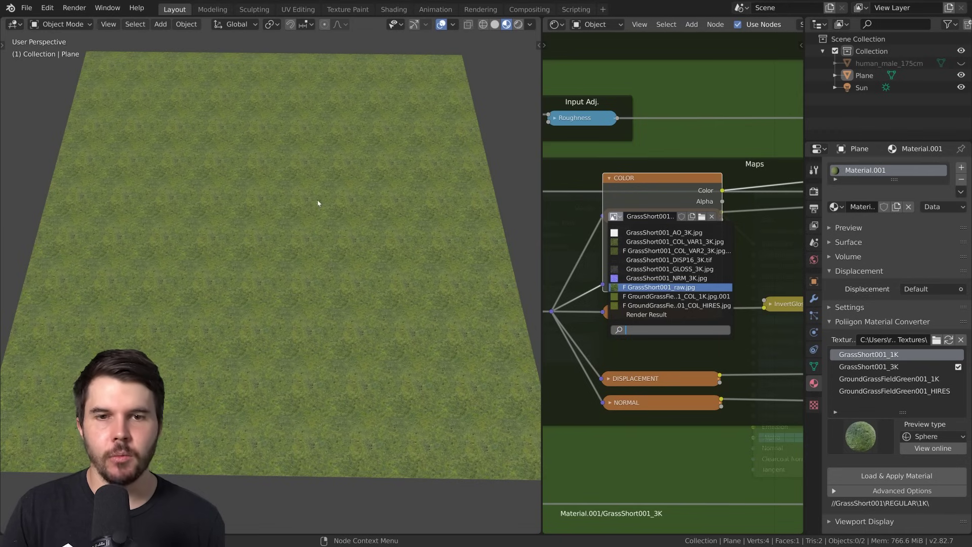
pyautogui.press('Return')
pyautogui.scroll(5, 324, 218)
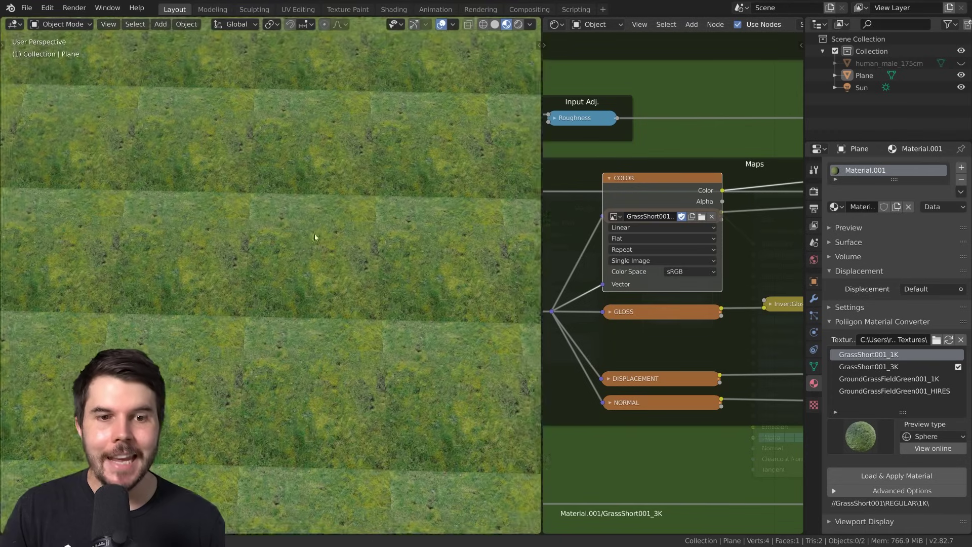
pyautogui.scroll(6, 314, 237)
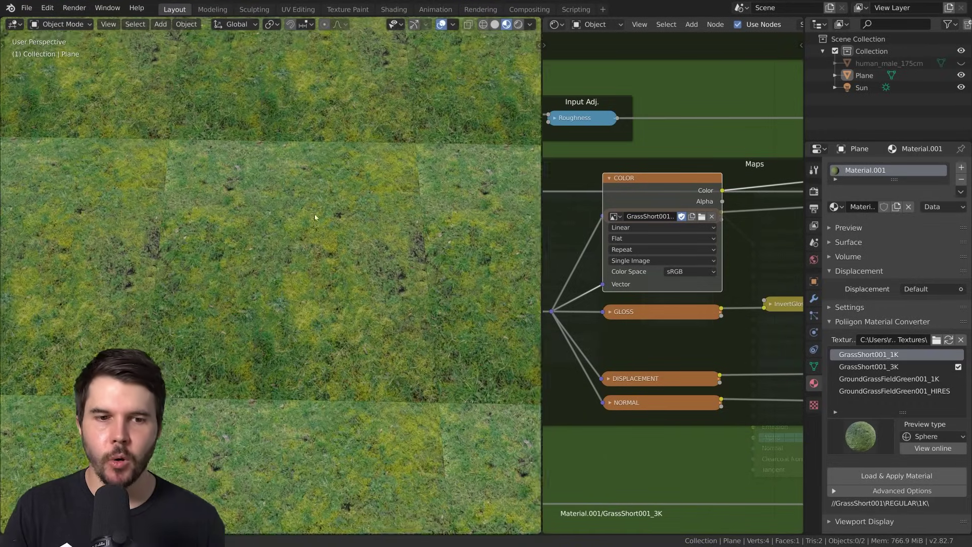
pyautogui.keyDown('shift'); pyautogui.moveTo(314, 214); pyautogui.dragTo(315, 219, button='middle'); pyautogui.keyUp('shift')
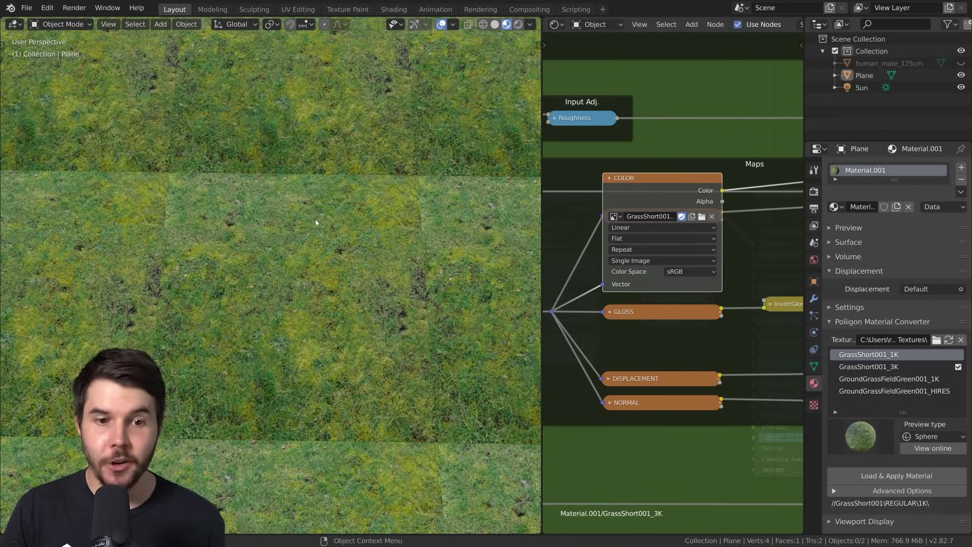
pyautogui.scroll(-8, 323, 229)
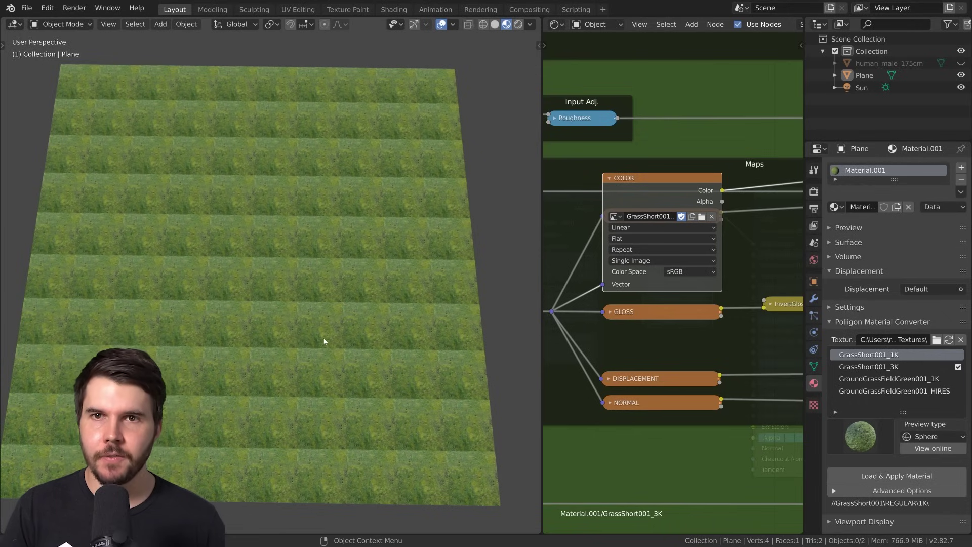
# - Switch the COLOR texture's image to GrassShort001_COL_VAR1_3K.jpg and inspect the tiling on the plane
pyautogui.click(616, 217)
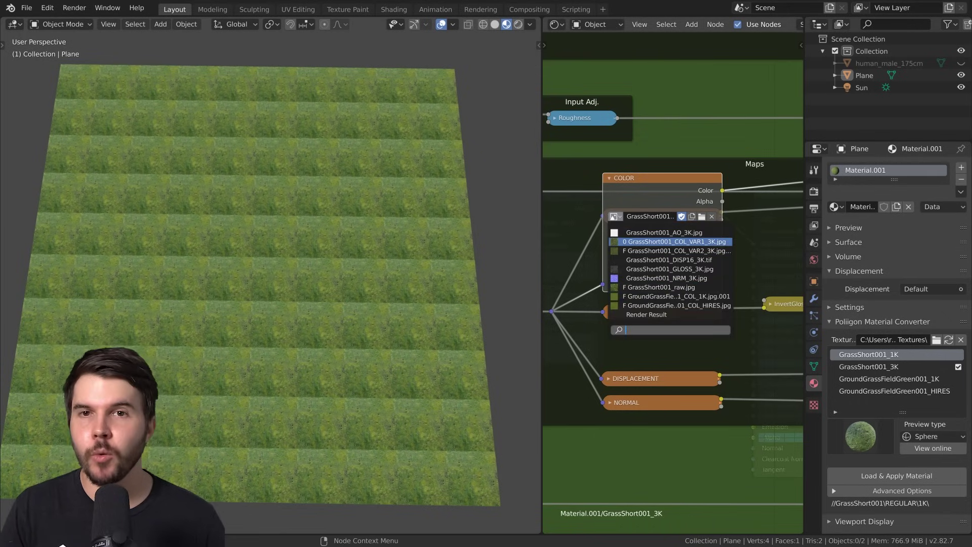
pyautogui.click(674, 242)
pyautogui.scroll(3, 312, 220)
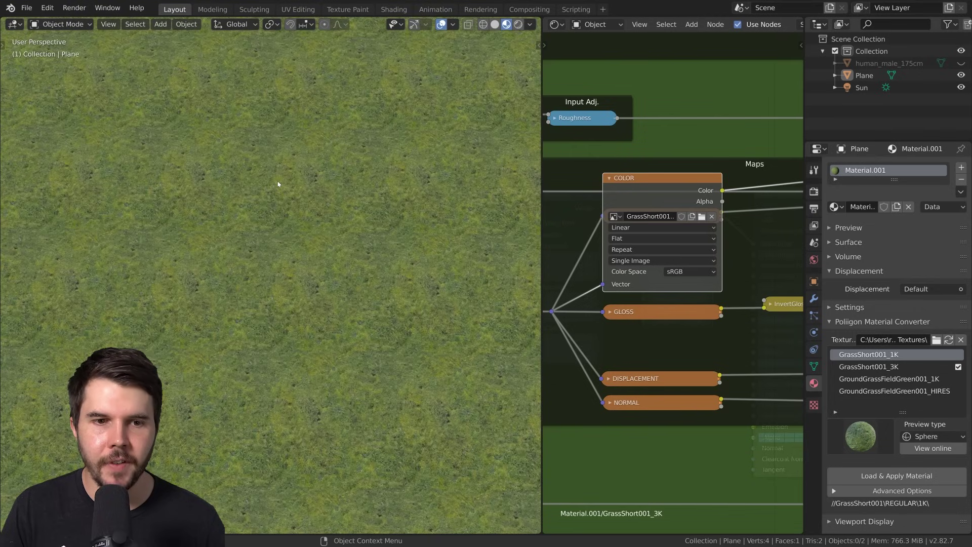
pyautogui.moveTo(270, 199); pyautogui.dragTo(270, 209, button='middle')
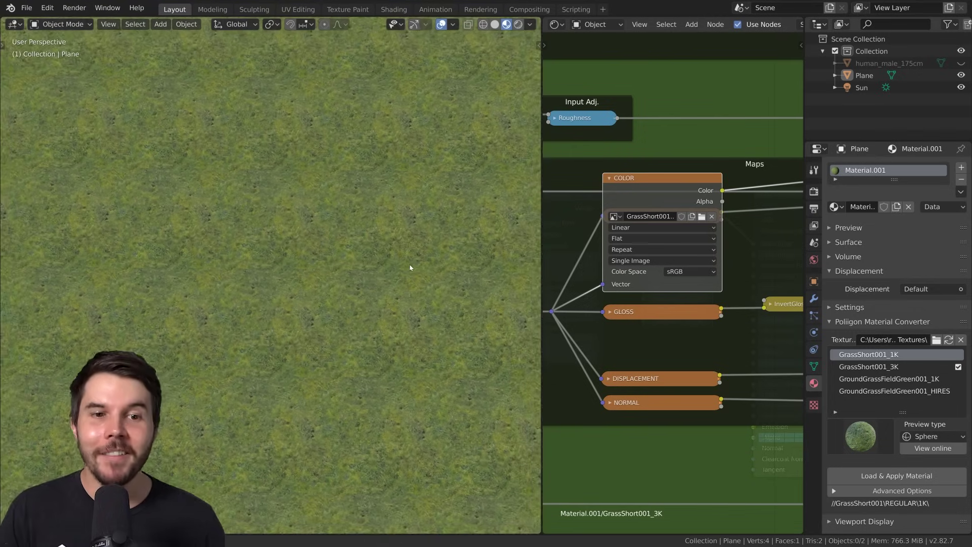
pyautogui.scroll(-5, 404, 287)
pyautogui.moveTo(388, 354); pyautogui.dragTo(345, 282, button='middle')
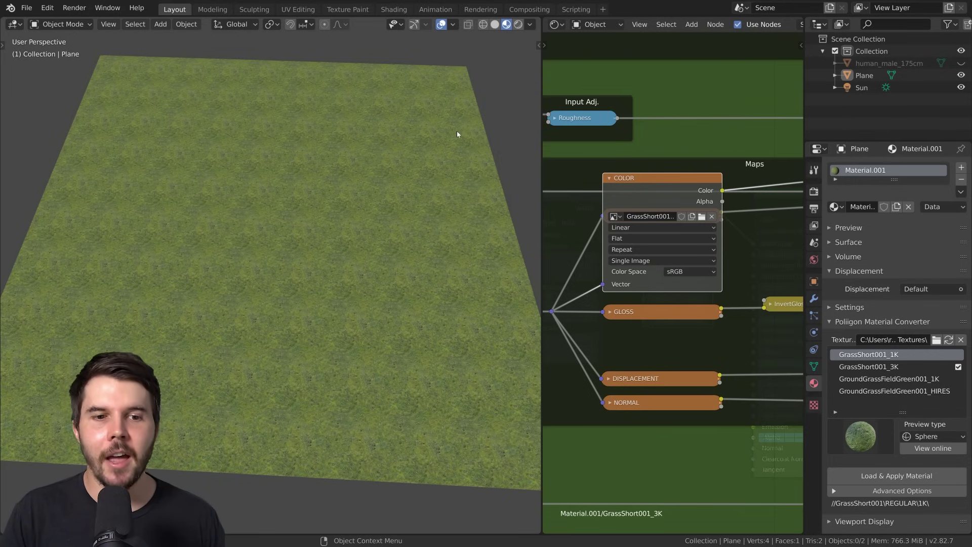
pyautogui.scroll(6, 458, 135)
pyautogui.scroll(-4, 425, 187)
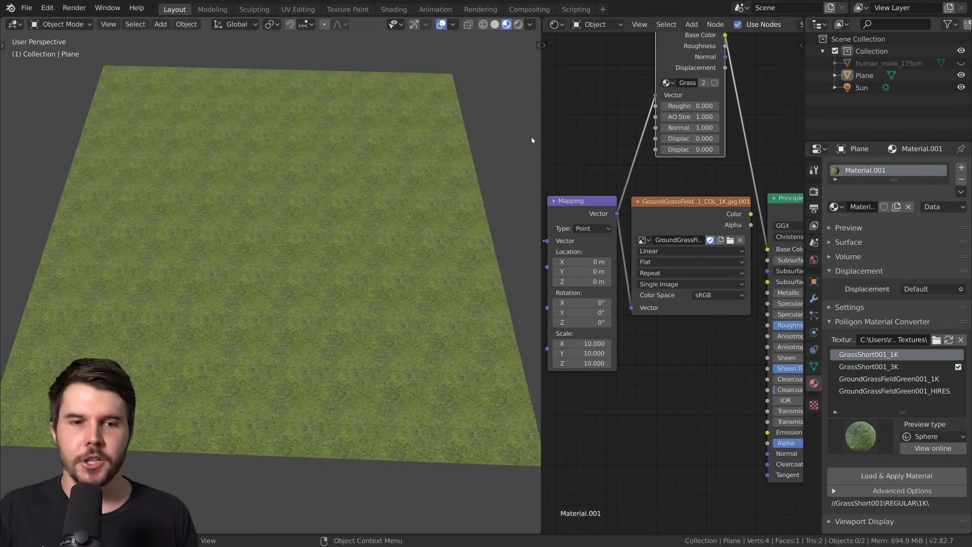
# - Connect the GroundGrassField 1K image texture's Color output to the Principled BSDF's Base Color
pyautogui.scroll(5, 377, 253)
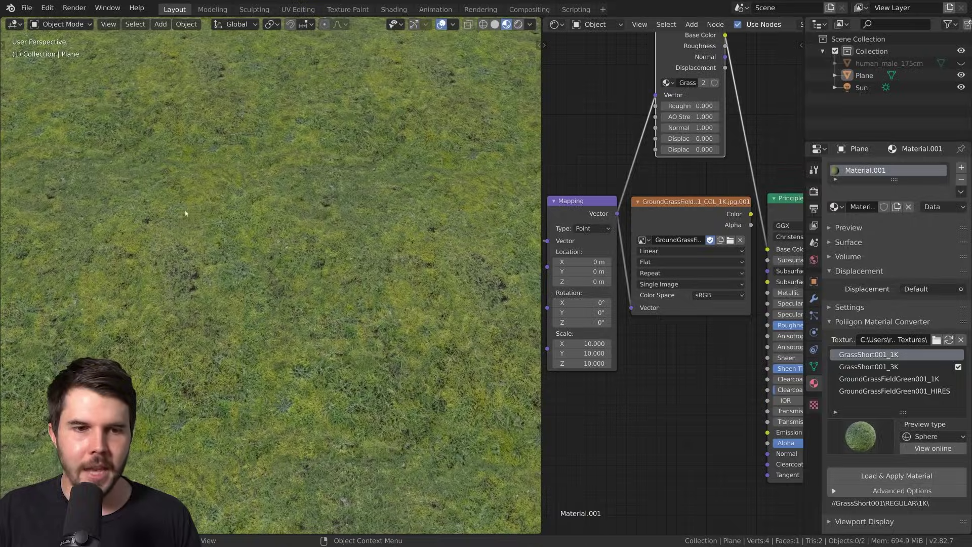
pyautogui.scroll(-5, 302, 204)
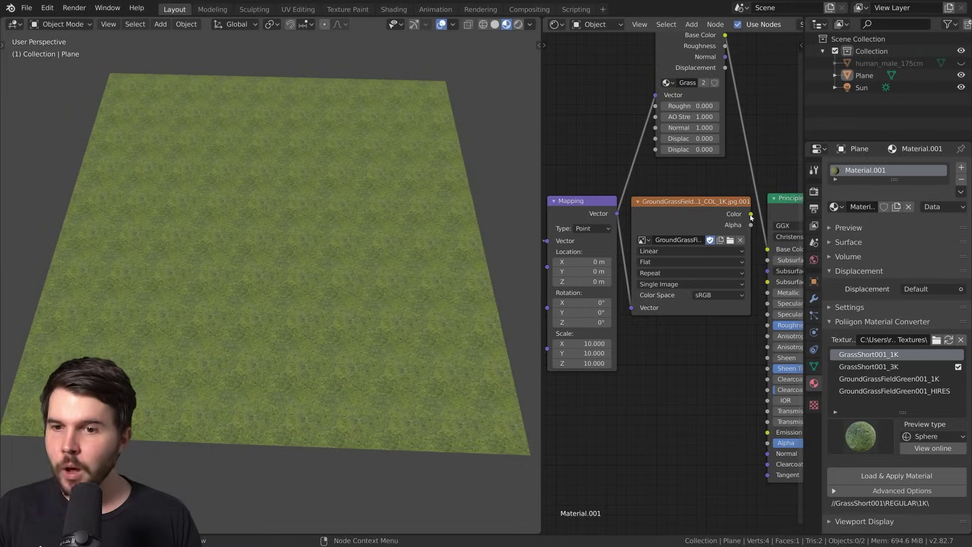
pyautogui.moveTo(751, 214); pyautogui.dragTo(767, 248)
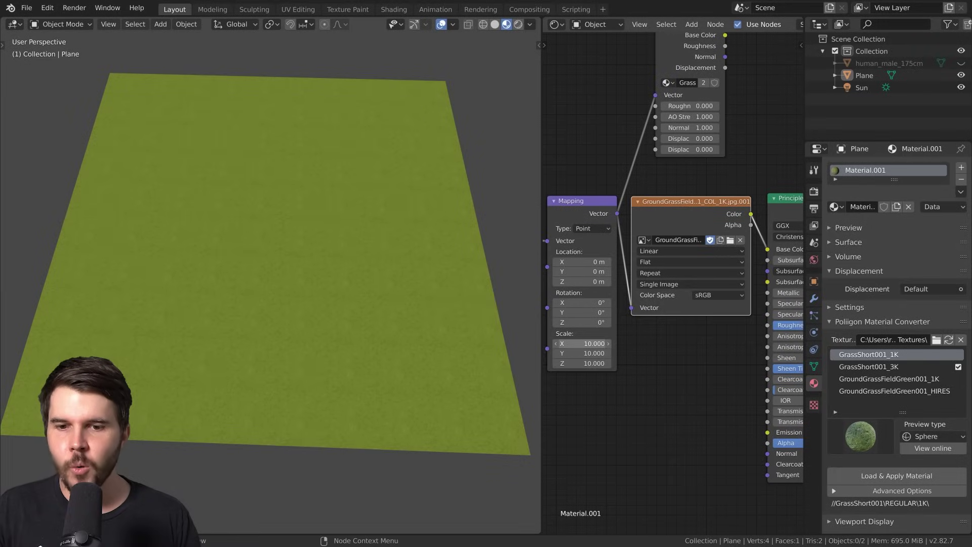
# - Set the Mapping node's scale to 1 on X, Y and Z and inspect the 1K grass texture up close
pyautogui.moveTo(583, 344); pyautogui.dragTo(583, 363)
pyautogui.write('1')
pyautogui.press('Return')
pyautogui.keyDown('ctrl'); pyautogui.moveTo(332, 266); pyautogui.dragTo(332, 252, button='middle'); pyautogui.keyUp('ctrl')
pyautogui.scroll(1, 326, 248)
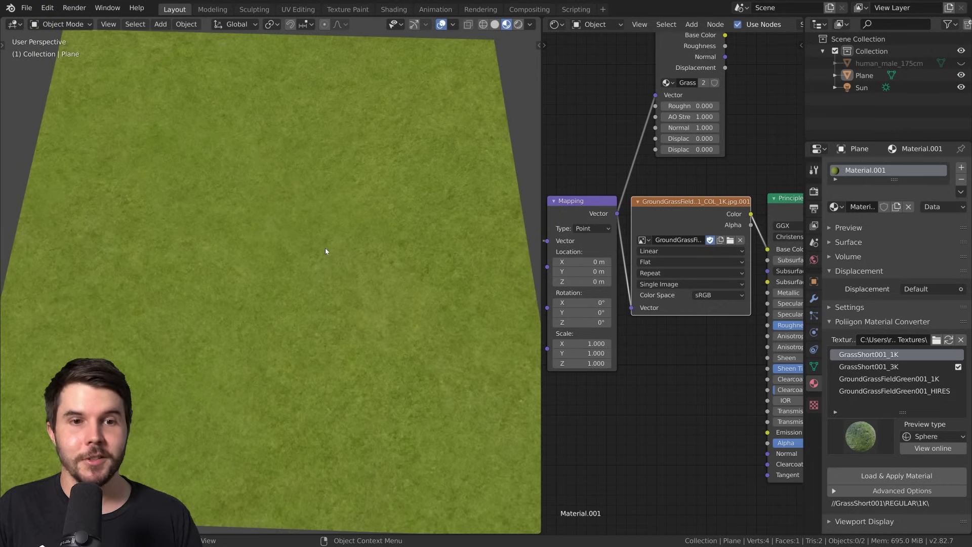
pyautogui.scroll(-2, 325, 274)
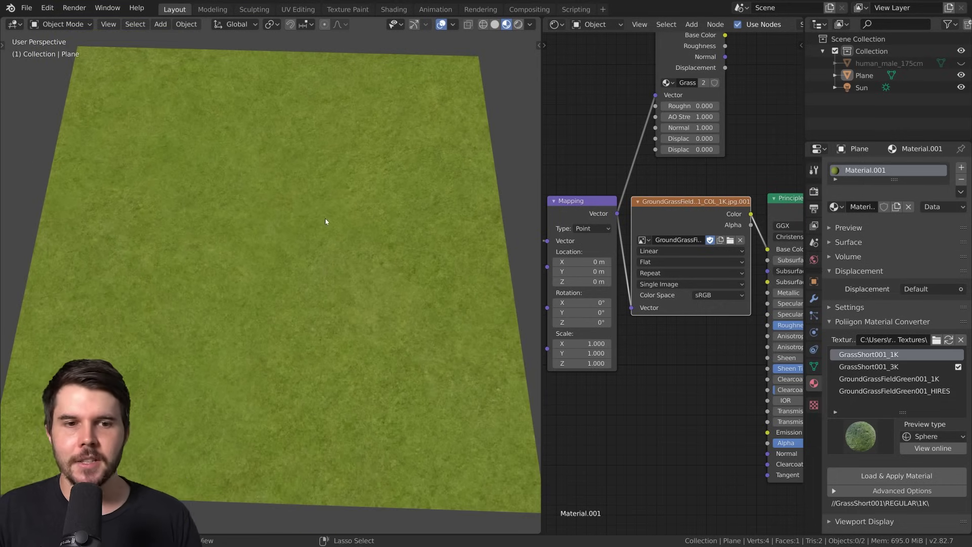
pyautogui.scroll(3, 324, 213)
pyautogui.scroll(2, 324, 170)
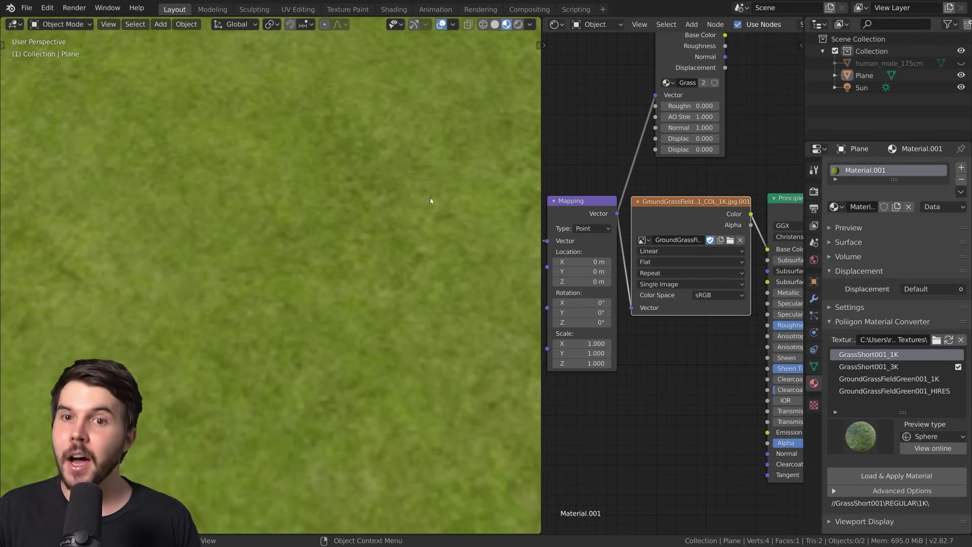
# - Replace the 1K image in the GroundGrassField texture node with the COL_HIRES version and inspect its detail
pyautogui.click(644, 241)
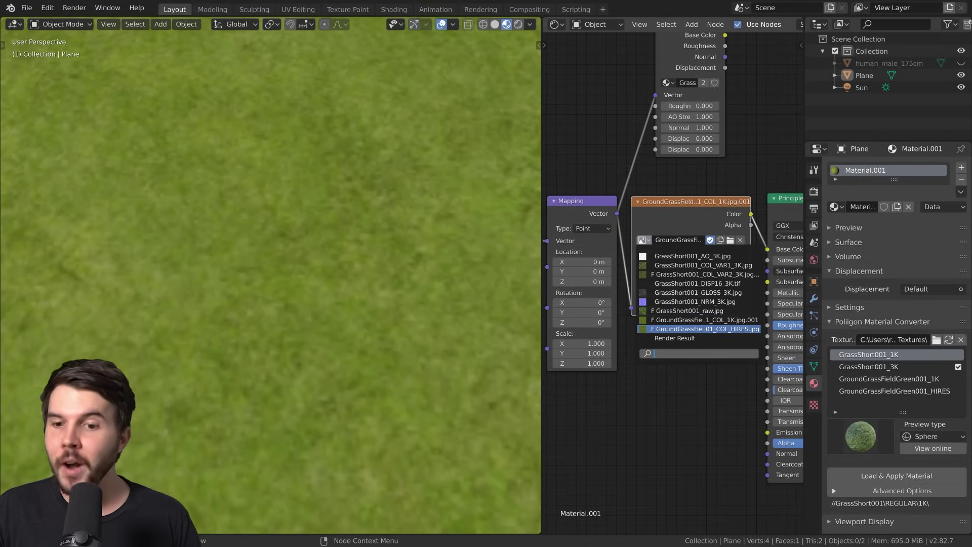
pyautogui.click(705, 330)
pyautogui.moveTo(400, 261); pyautogui.dragTo(390, 321, button='middle')
pyautogui.scroll(3, 387, 229)
pyautogui.scroll(-6, 390, 325)
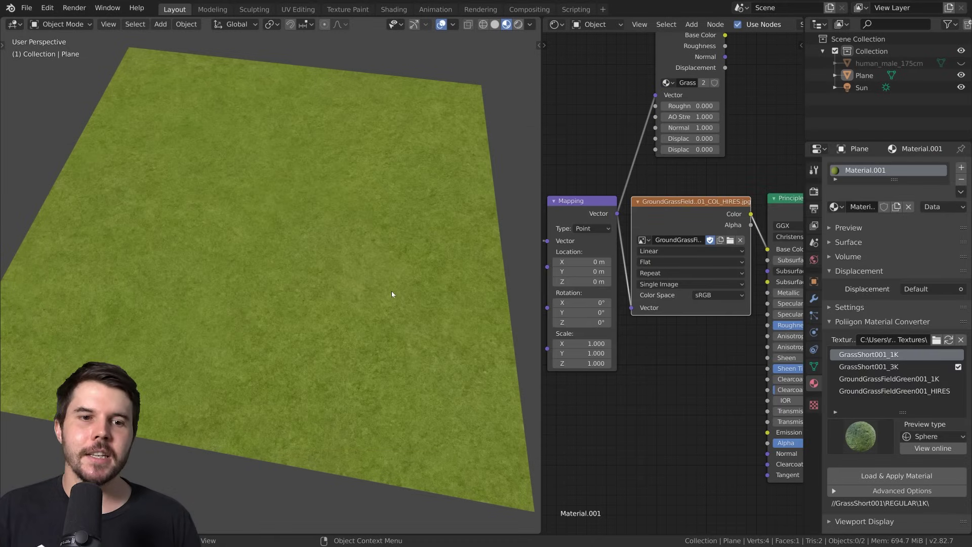
pyautogui.keyDown('ctrl'); pyautogui.moveTo(391, 291); pyautogui.dragTo(379, 219, button='middle'); pyautogui.keyUp('ctrl')
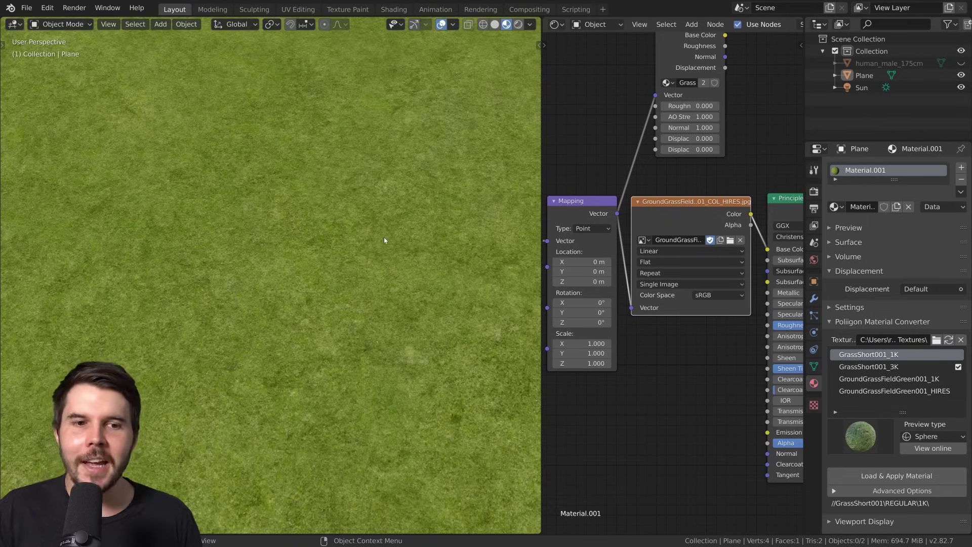
pyautogui.moveTo(379, 286)
pyautogui.keyDown('ctrl'); pyautogui.mouseDown(button='middle')
pyautogui.moveTo(377, 339)
pyautogui.moveTo(385, 342)
pyautogui.mouseUp(button='middle'); pyautogui.keyUp('ctrl')
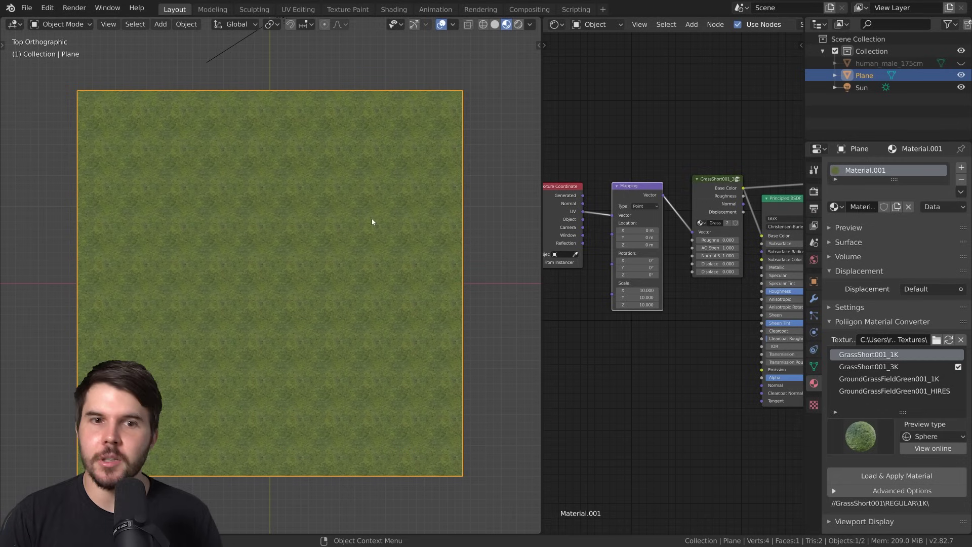
# - Examine the visible tiling repetition of the grass texture on the plane from near and far
pyautogui.scroll(5, 372, 222)
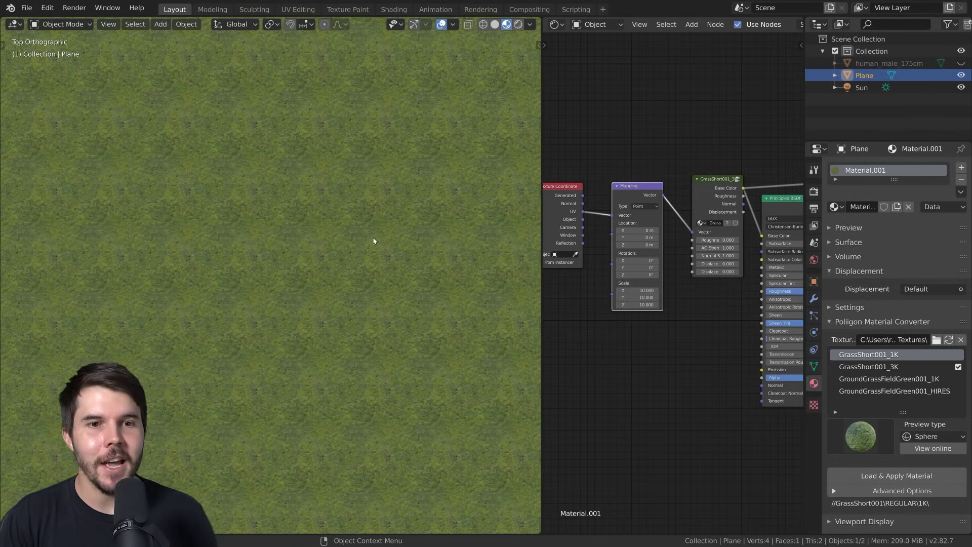
pyautogui.scroll(6, 364, 231)
pyautogui.moveTo(363, 230); pyautogui.dragTo(367, 228, button='middle')
pyautogui.scroll(-6, 367, 228)
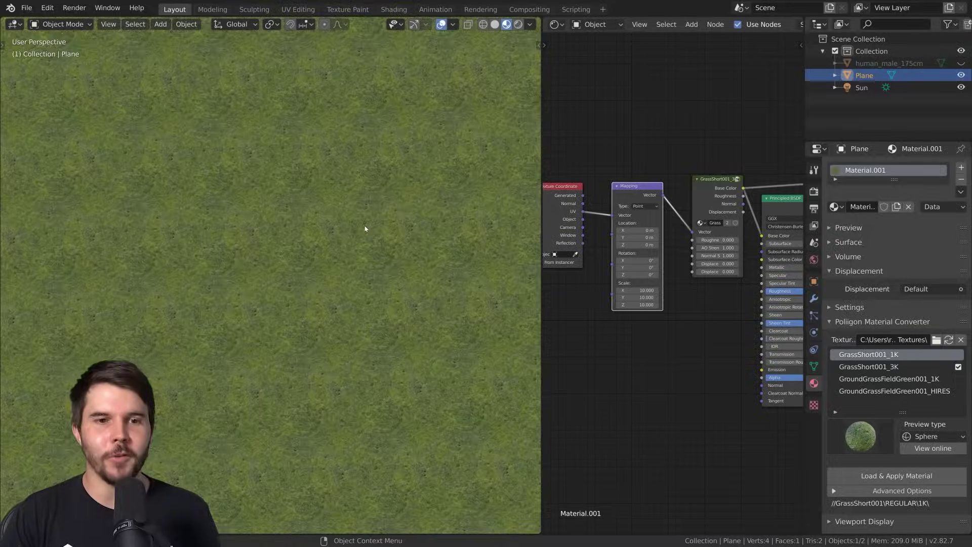
pyautogui.scroll(-3, 365, 238)
pyautogui.scroll(2, 365, 240)
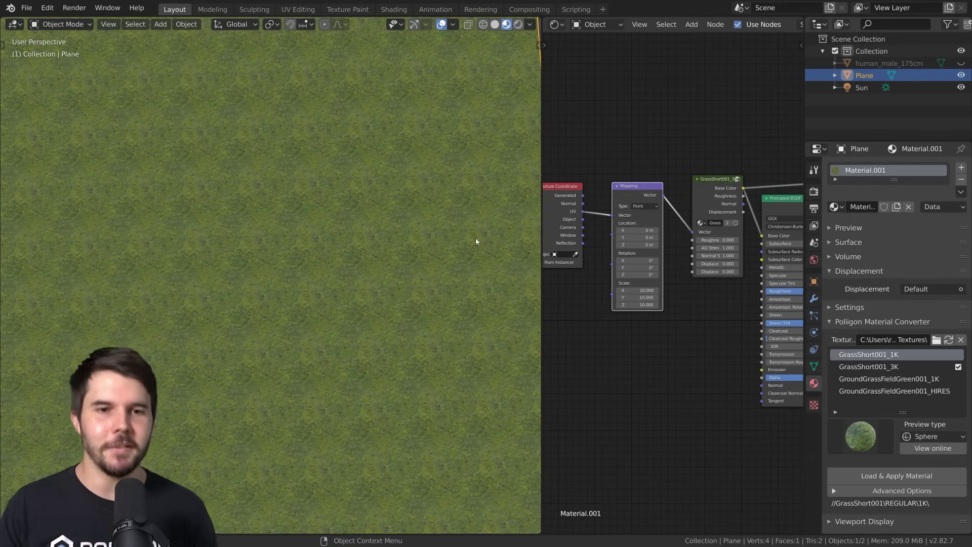
pyautogui.scroll(-3, 460, 247)
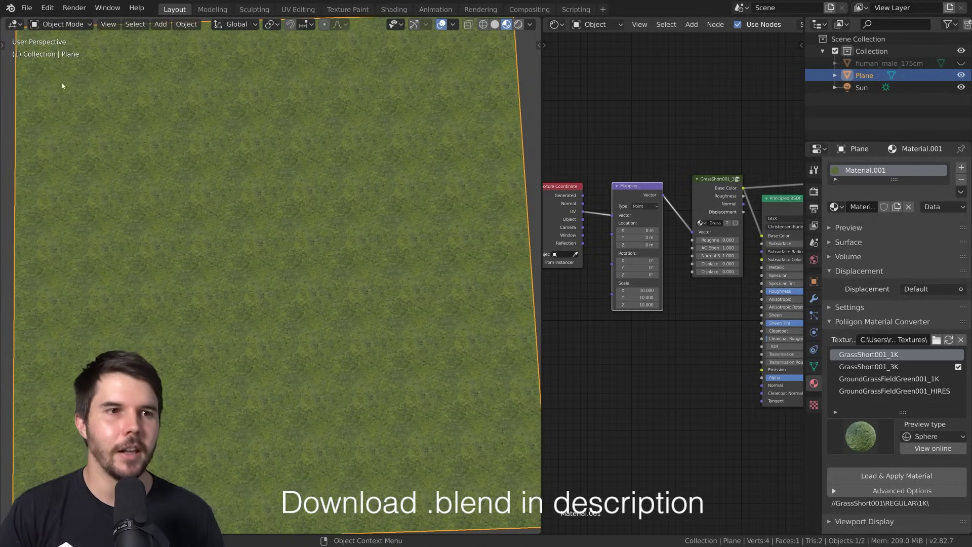
# - Try to append all three Poliigon node groups from the NodeTree folder of nodes.blend
pyautogui.click(26, 7)
pyautogui.click(63, 140)
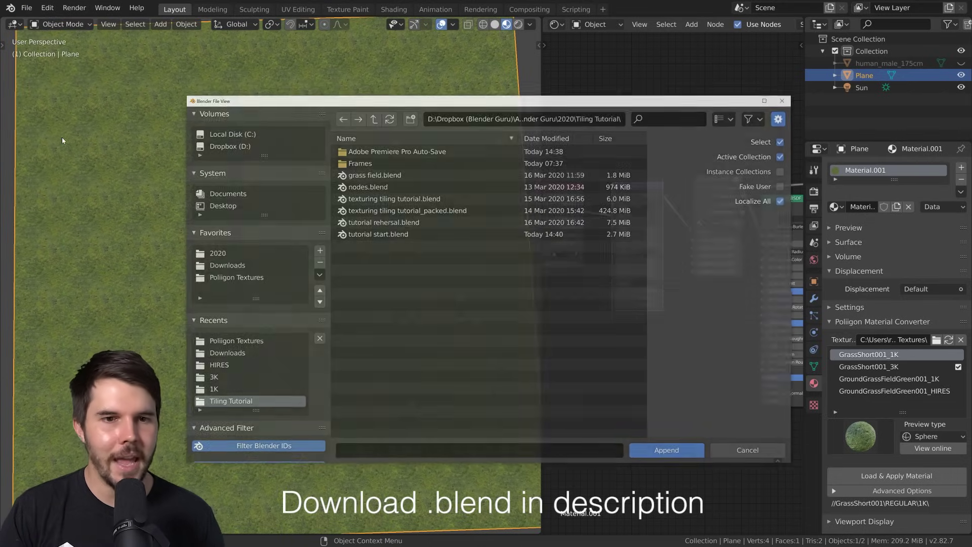
pyautogui.doubleClick(419, 187)
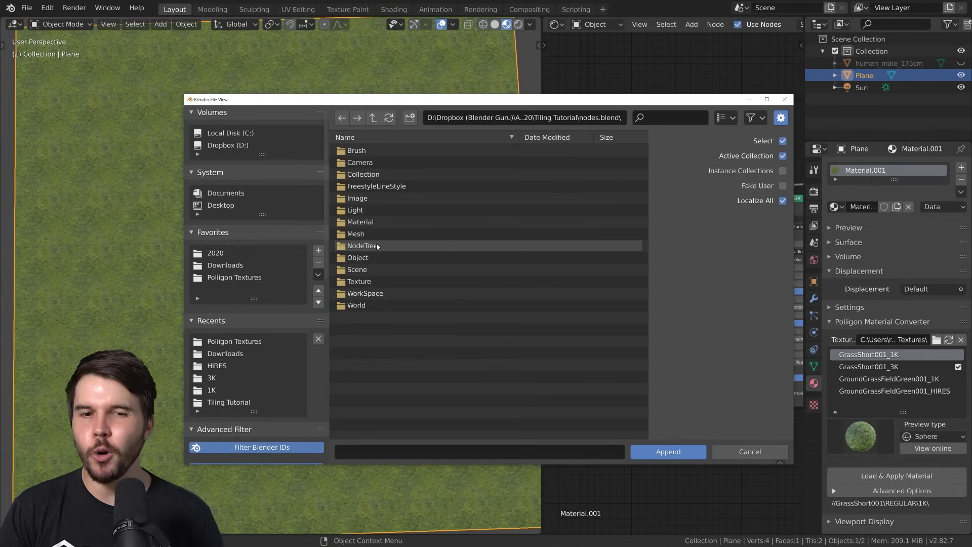
pyautogui.doubleClick(377, 246)
pyautogui.press('a')
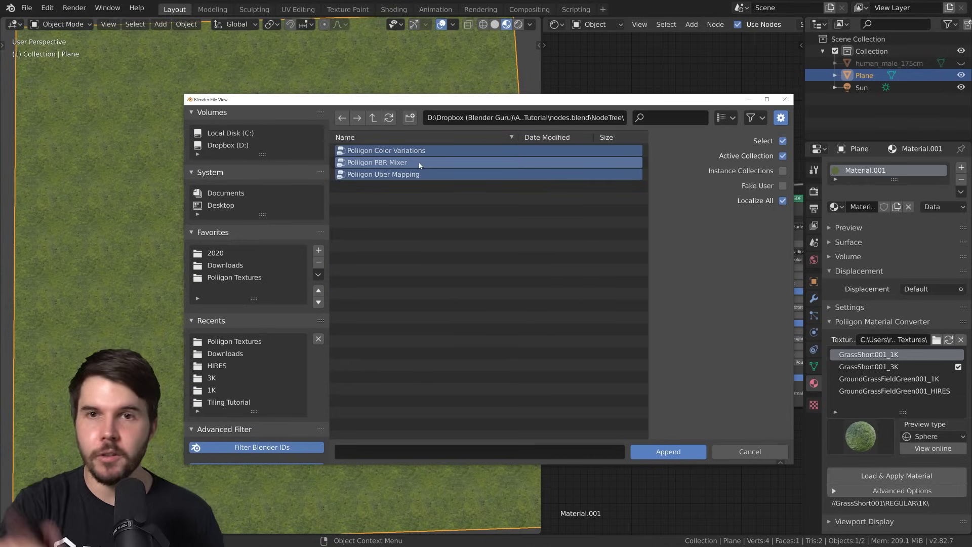
pyautogui.click(752, 450)
# - Add the Poliigon Uber Mapping node group and place it directly below the Mapping node
pyautogui.scroll(2, 637, 283)
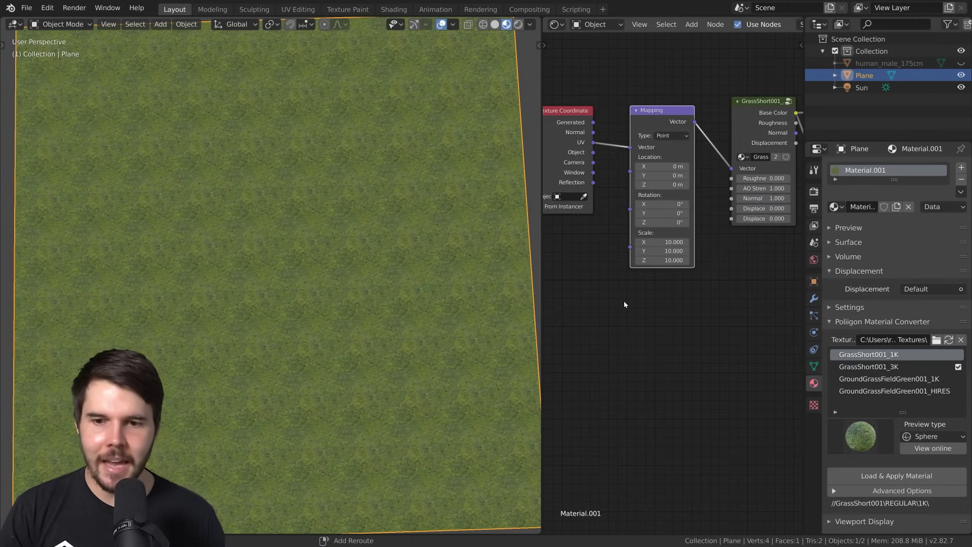
pyautogui.hotkey('shift', 'a')
pyautogui.moveTo(615, 337)
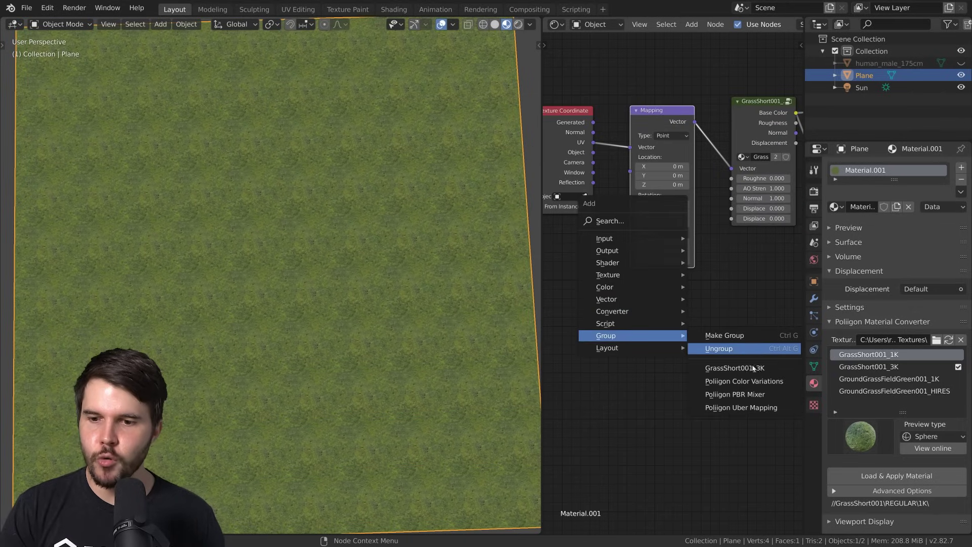
pyautogui.click(740, 410)
pyautogui.click(632, 287)
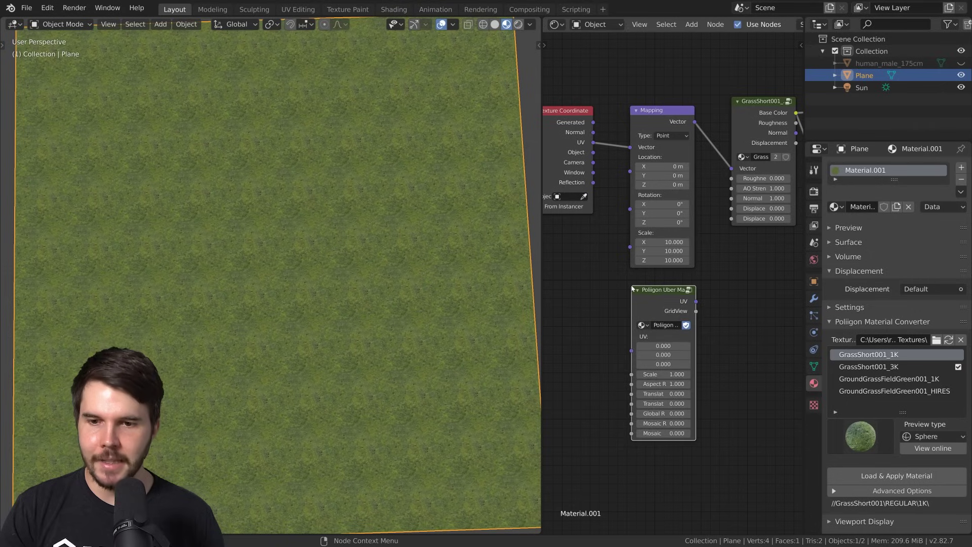
# - Collapse the Displacement and Poliigon Material Converter sections of the material properties
pyautogui.click(862, 278)
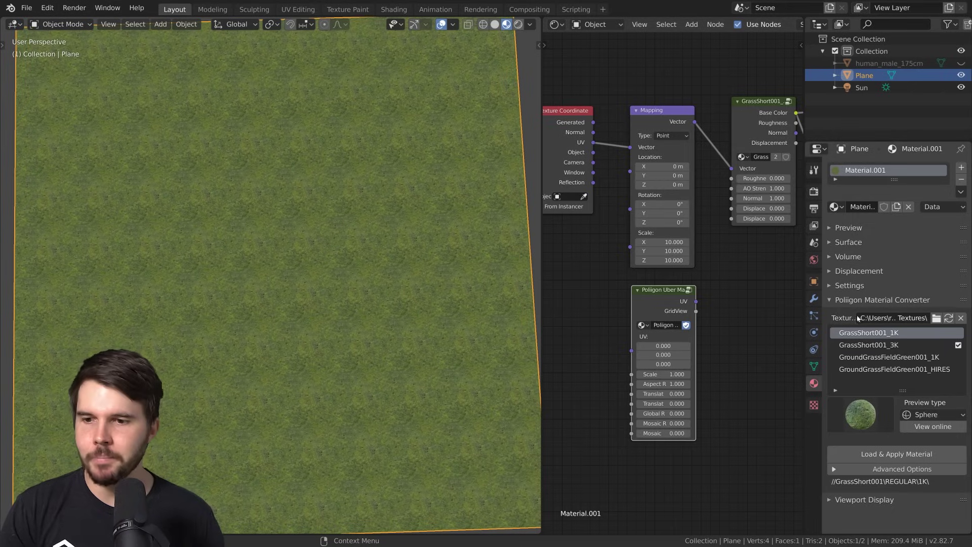
pyautogui.click(844, 300)
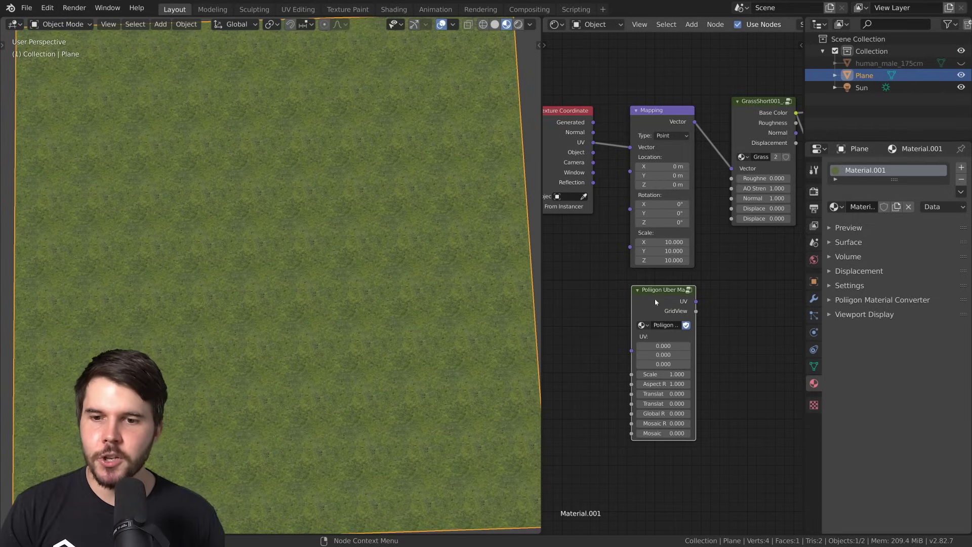
# - Delete the Mapping node and move the Poliigon Uber Mapping node into its place before the grass texture node
pyautogui.moveTo(655, 302); pyautogui.dragTo(652, 281)
pyautogui.moveTo(656, 113); pyautogui.dragTo(658, 56)
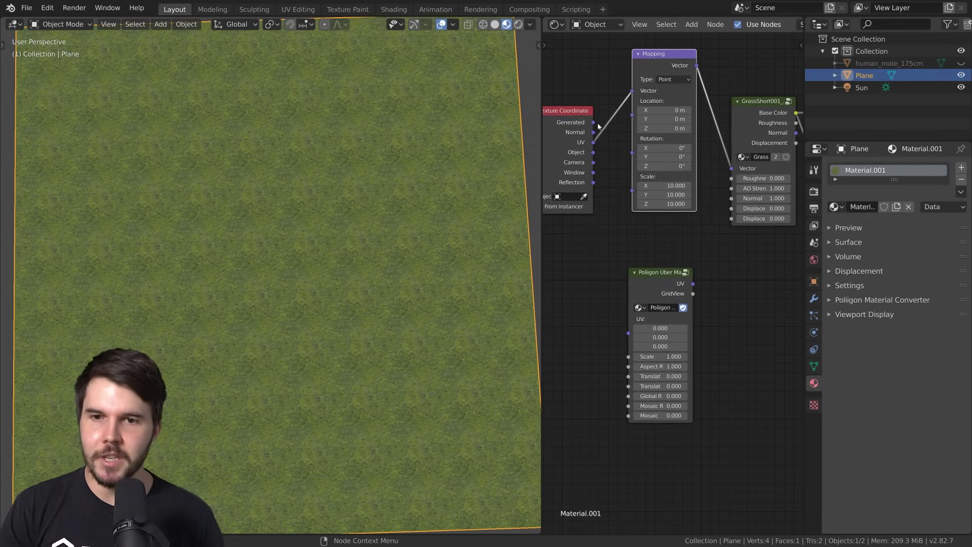
pyautogui.press('x')
pyautogui.moveTo(658, 270); pyautogui.dragTo(665, 97)
# - Link the Texture Coordinate UV output to the Poliigon Uber Mapping node, and its UV output to the grass node's Vector input
pyautogui.moveTo(594, 143); pyautogui.dragTo(636, 160)
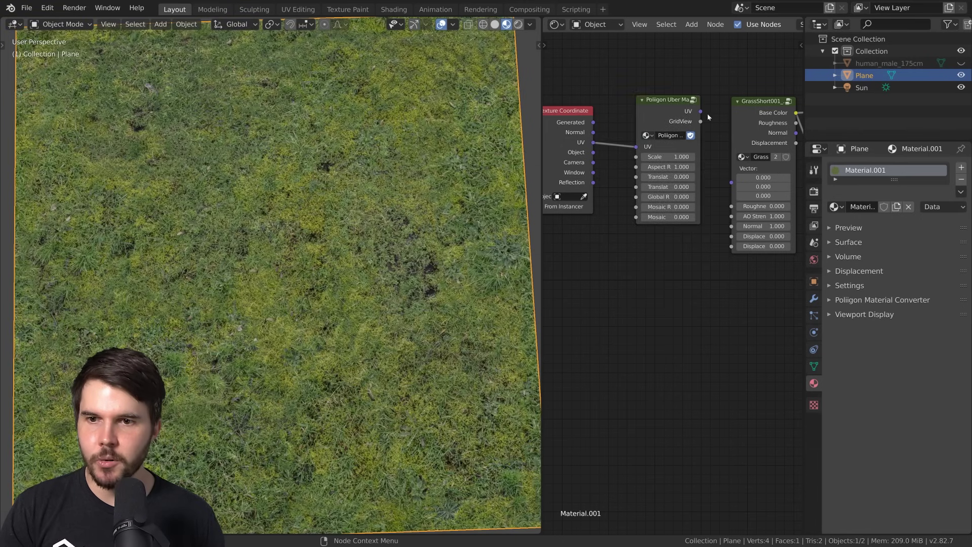
pyautogui.moveTo(701, 111); pyautogui.dragTo(731, 181)
pyautogui.scroll(3, 723, 222)
pyautogui.moveTo(724, 222); pyautogui.dragTo(706, 280, button='middle')
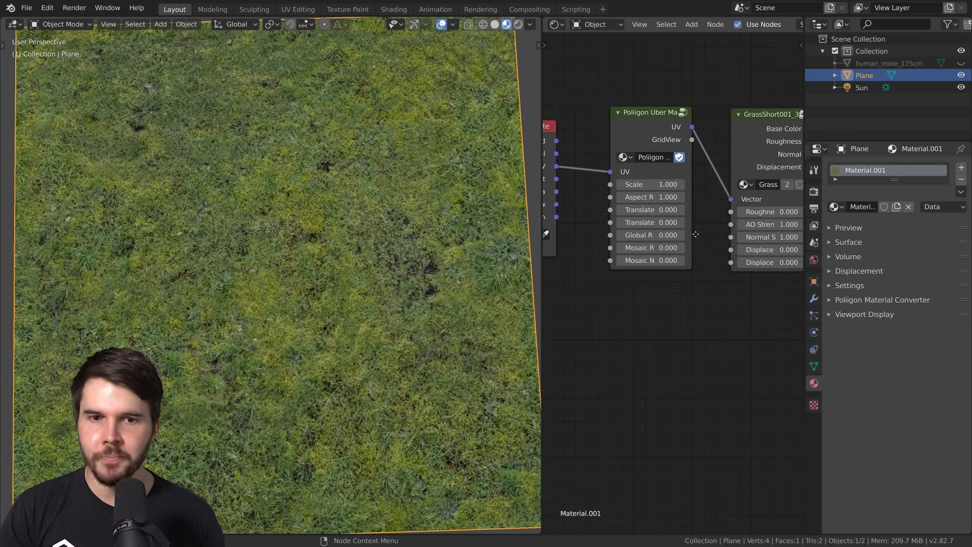
# - Try different Scale values such as 5.3 and 9.2 on the Poliigon Uber Mapping node
pyautogui.click(648, 184)
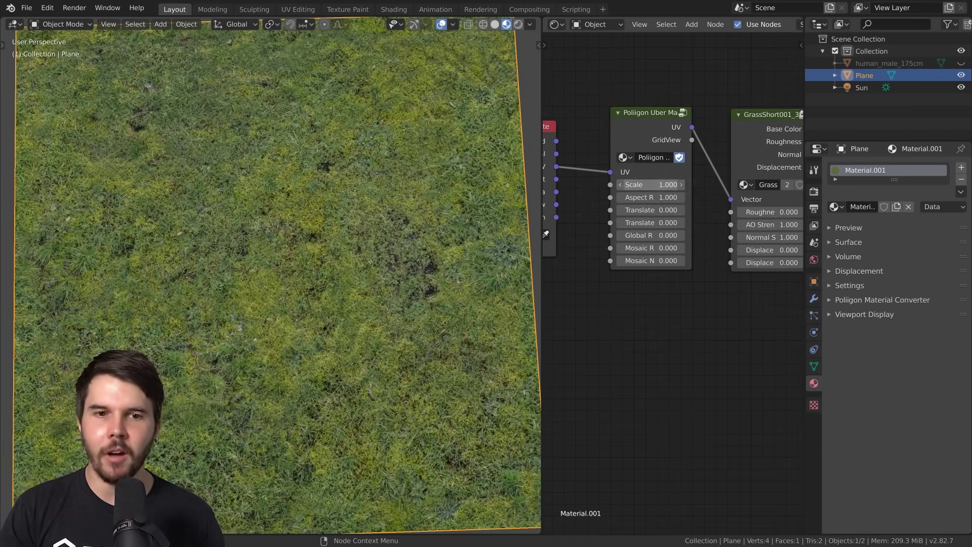
pyautogui.write('5.3')
pyautogui.press('Return')
pyautogui.scroll(-3, 402, 262)
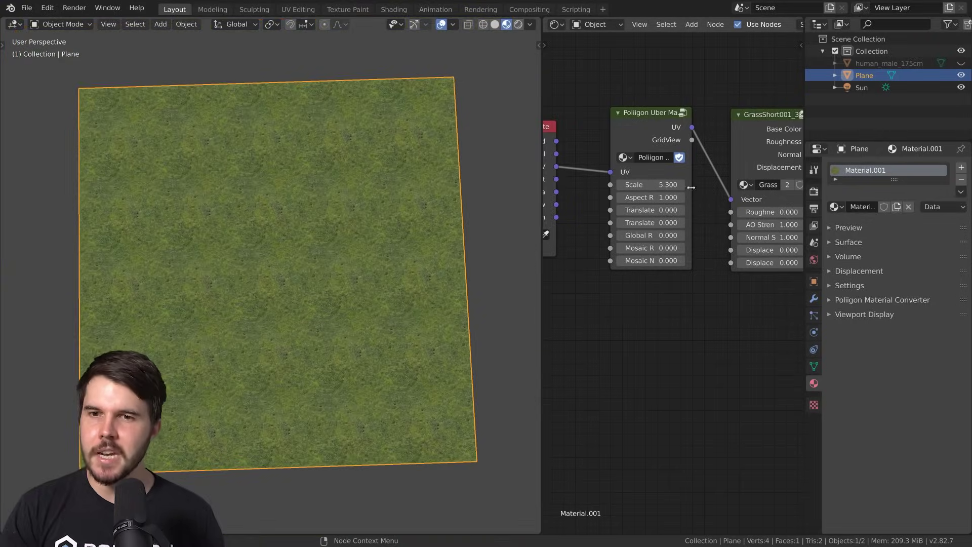
pyautogui.click(648, 184)
pyautogui.write('12.2')
pyautogui.press('Return')
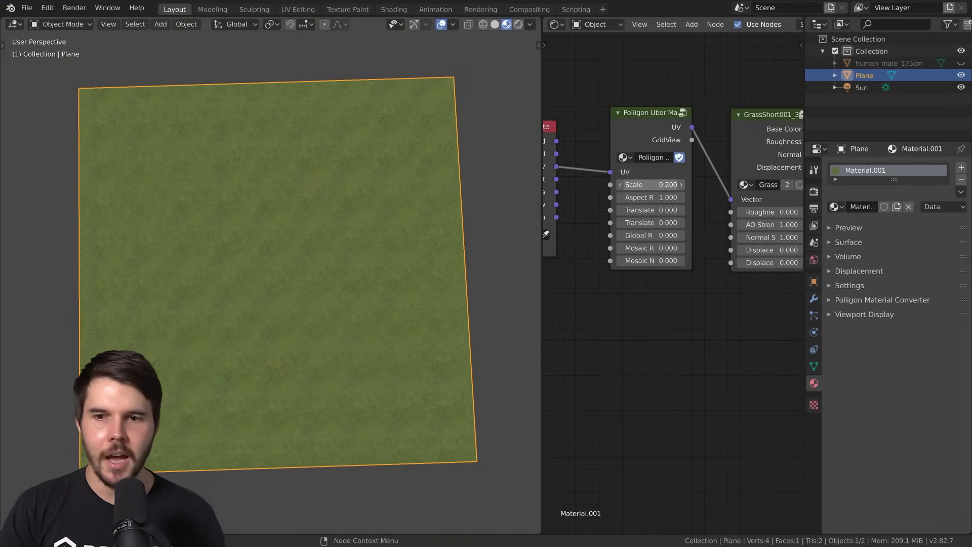
pyautogui.moveTo(644, 185); pyautogui.dragTo(673, 185)
# - Set the Poliigon Uber Mapping node's Scale to 10
pyautogui.click(636, 184)
pyautogui.write('10')
pyautogui.press('Return')
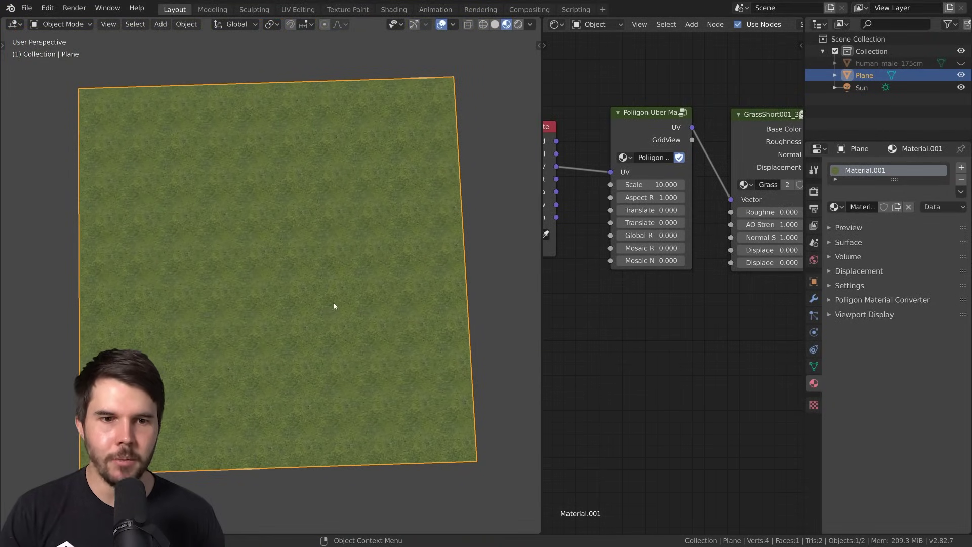
pyautogui.scroll(4, 335, 305)
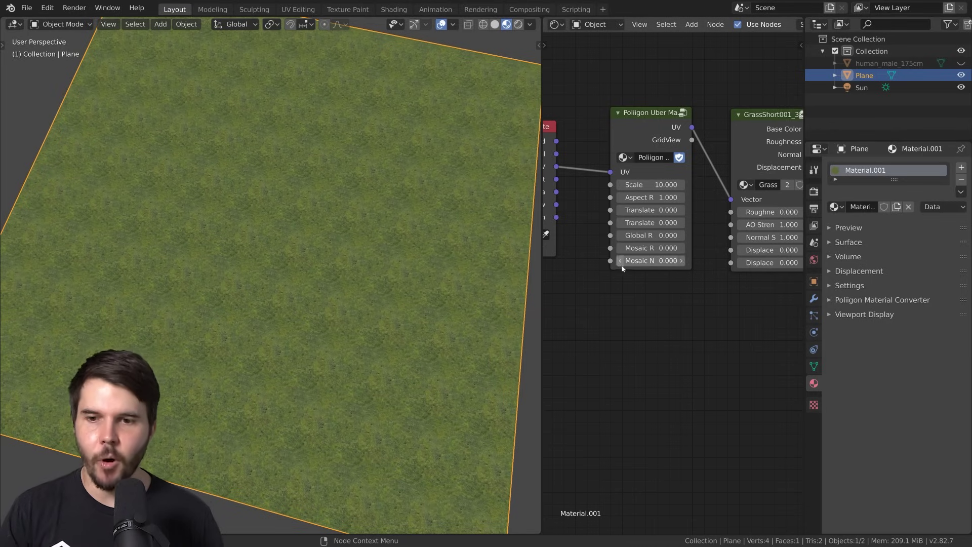
# - Try a Mosaic Rotation of 3.6 on the Poliigon Uber Mapping node and inspect the whole grass plane
pyautogui.scroll(3, 623, 269)
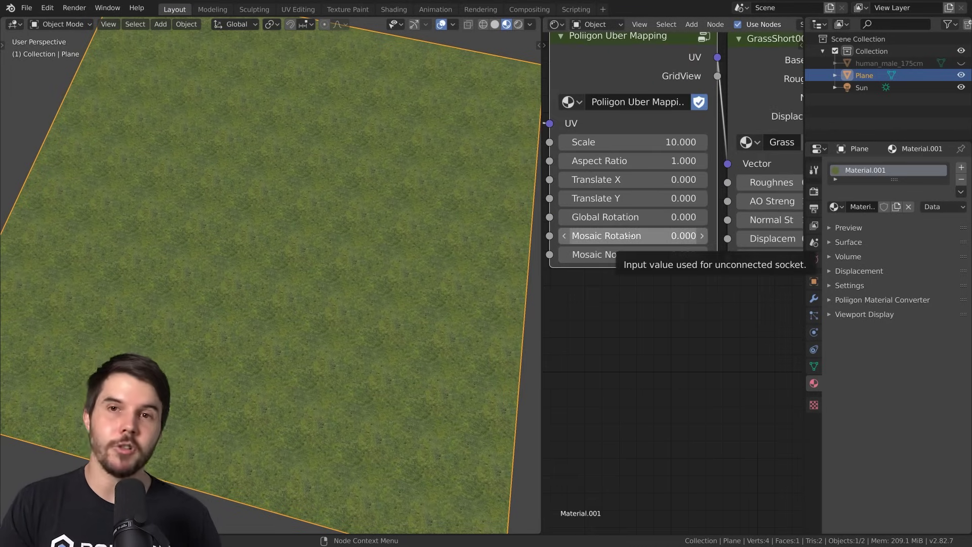
pyautogui.scroll(-2, 469, 257)
pyautogui.moveTo(476, 260); pyautogui.dragTo(452, 228, button='middle')
pyautogui.moveTo(660, 236); pyautogui.dragTo(660, 237)
pyautogui.scroll(-2, 497, 235)
pyautogui.scroll(4, 503, 239)
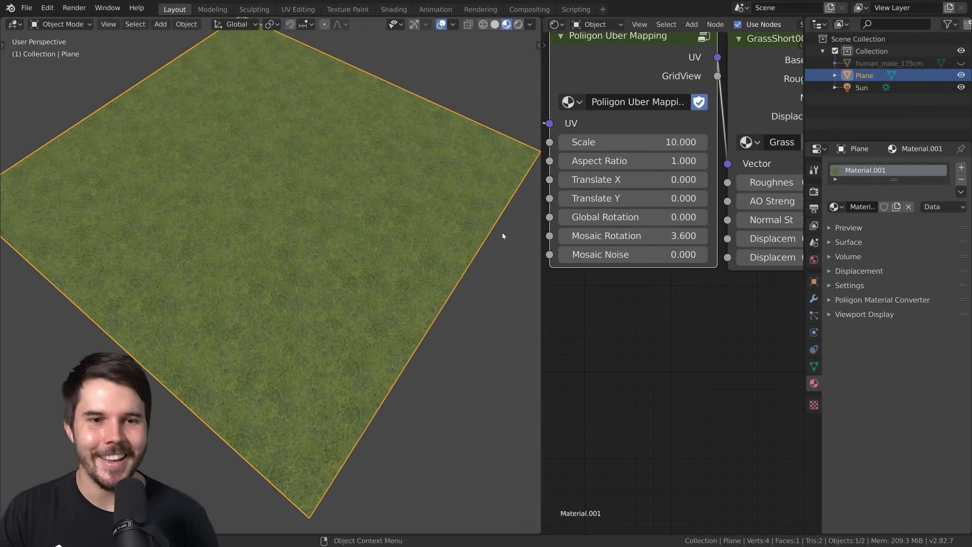
# - Preview the GridView output of the Poliigon Uber Mapping node on the plane and reset Mosaic Rotation to 0
pyautogui.moveTo(503, 223); pyautogui.dragTo(501, 214, button='middle')
pyautogui.moveTo(409, 270); pyautogui.dragTo(405, 274, button='middle')
pyautogui.scroll(2, 406, 273)
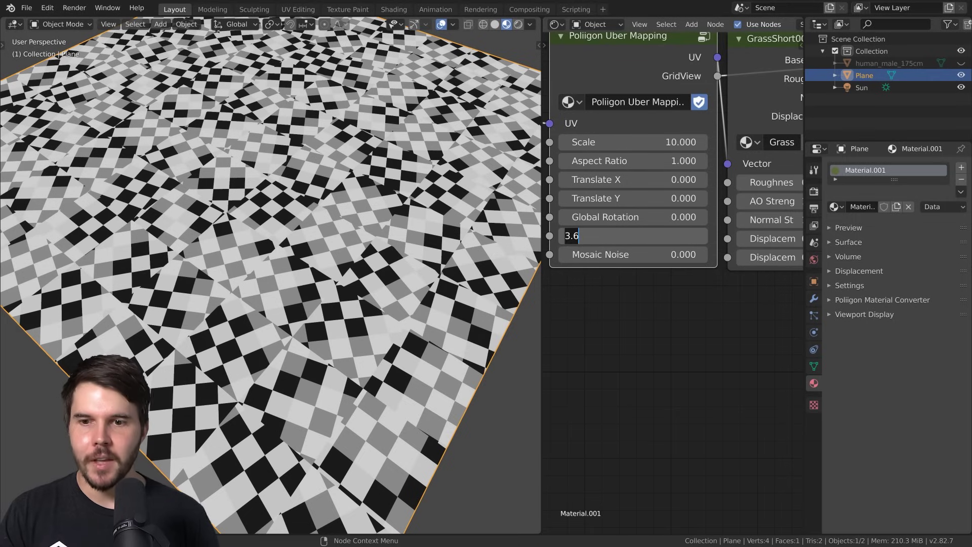
pyautogui.click(643, 236)
pyautogui.write('0')
pyautogui.press('Return')
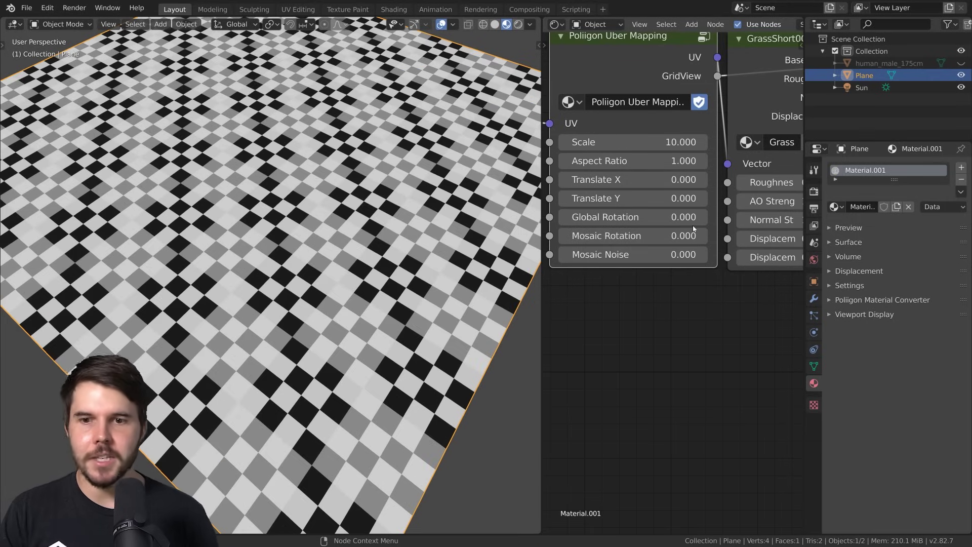
# - Set Mosaic Rotation to 2.3 and preview the grass node's Base Color on the plane
pyautogui.moveTo(666, 233); pyautogui.dragTo(689, 232)
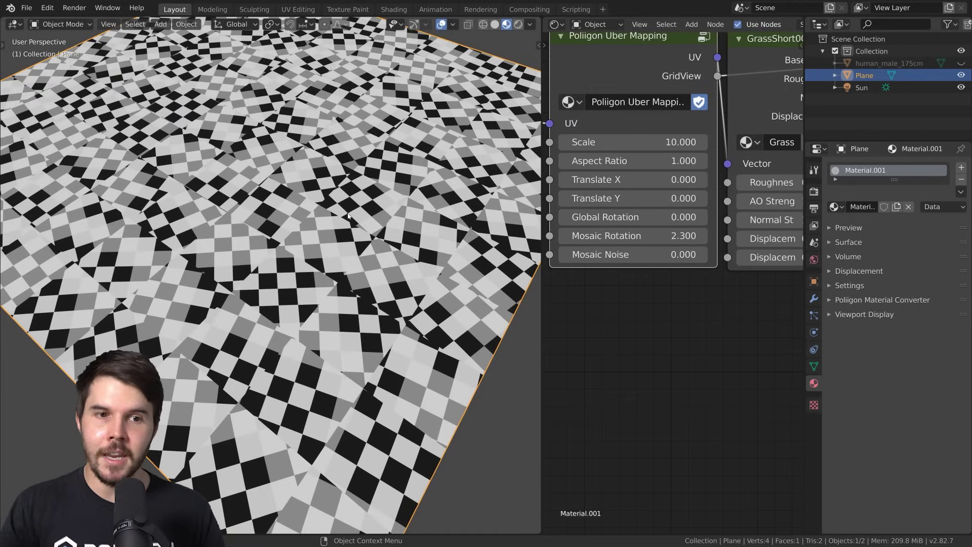
pyautogui.scroll(-2, 672, 280)
pyautogui.moveTo(672, 280); pyautogui.dragTo(660, 282, button='middle')
pyautogui.keyDown('ctrl'); pyautogui.keyDown('shift'); pyautogui.click(744, 98); pyautogui.keyUp('shift'); pyautogui.keyUp('ctrl')
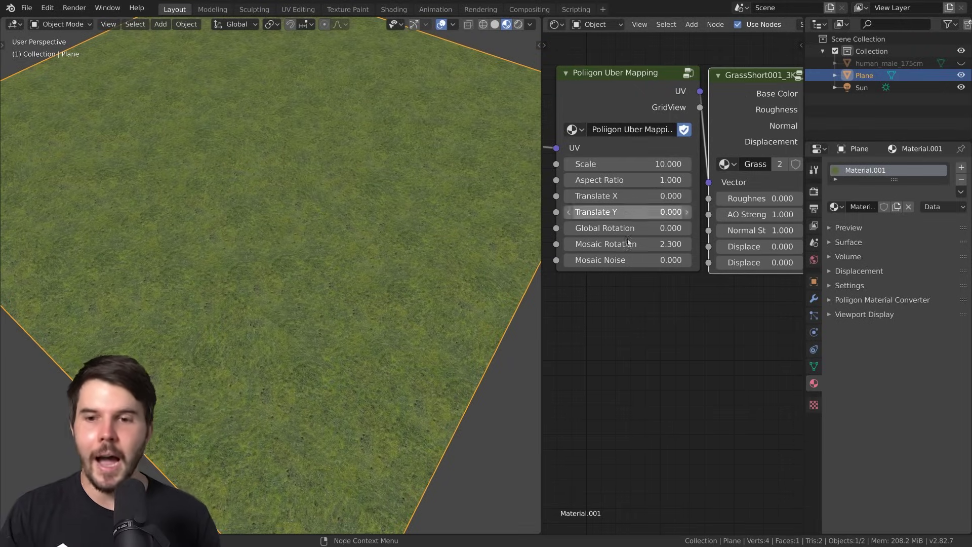
# - Preview the GridView checker pattern and examine the straight edges between the rotated mosaic pieces up close
pyautogui.keyDown('ctrl'); pyautogui.keyDown('shift'); pyautogui.click(661, 107); pyautogui.keyUp('shift'); pyautogui.keyUp('ctrl')
pyautogui.scroll(5, 344, 249)
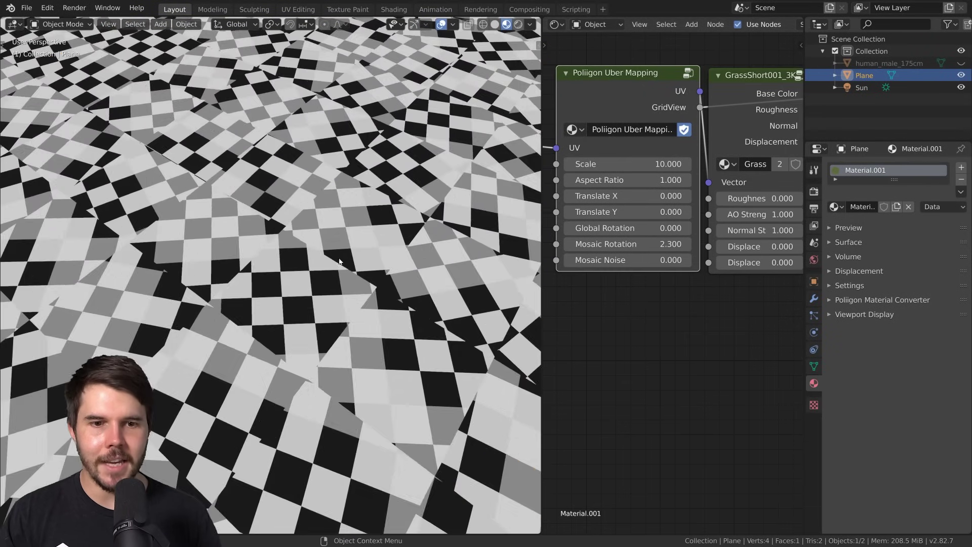
pyautogui.keyDown('shift'); pyautogui.moveTo(330, 262); pyautogui.dragTo(307, 225, button='middle'); pyautogui.keyUp('shift')
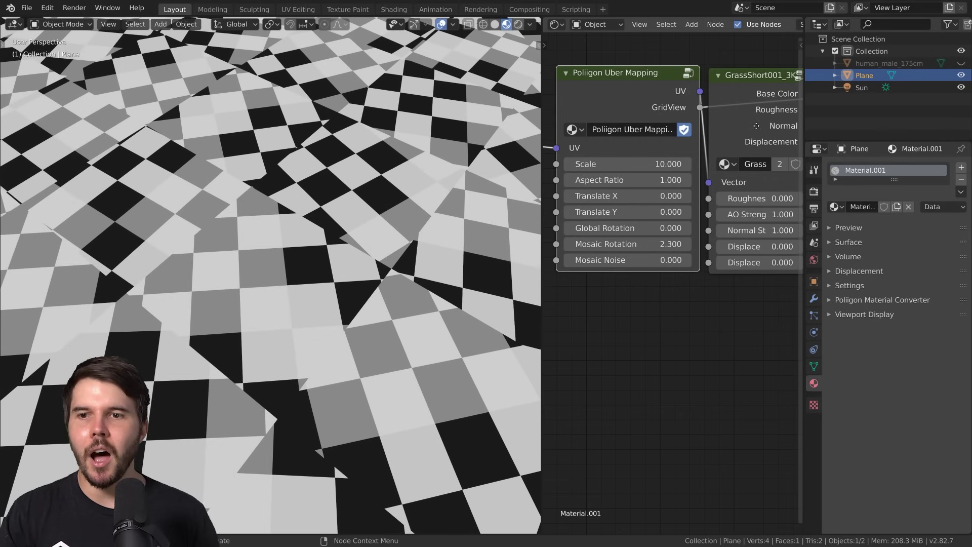
# - Preview the grass node's Base Color and examine the ground up close for seams between mosaic pieces
pyautogui.moveTo(766, 103); pyautogui.dragTo(684, 93, button='middle')
pyautogui.keyDown('ctrl'); pyautogui.keyDown('shift'); pyautogui.click(684, 93); pyautogui.keyUp('shift'); pyautogui.keyUp('ctrl')
pyautogui.moveTo(386, 237)
pyautogui.mouseDown(button='middle')
pyautogui.moveTo(391, 222)
pyautogui.moveTo(388, 233)
pyautogui.mouseUp(button='middle')
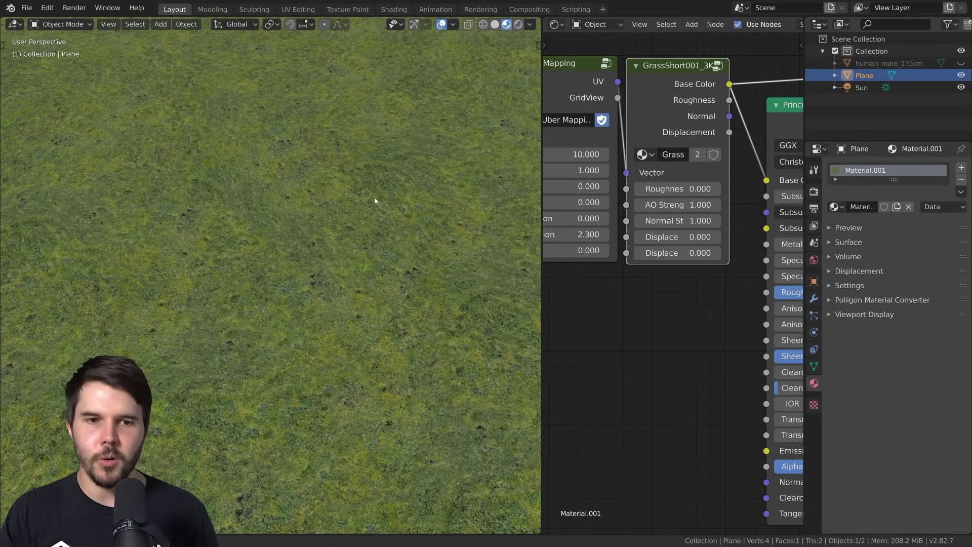
pyautogui.moveTo(375, 201); pyautogui.dragTo(348, 202, button='middle')
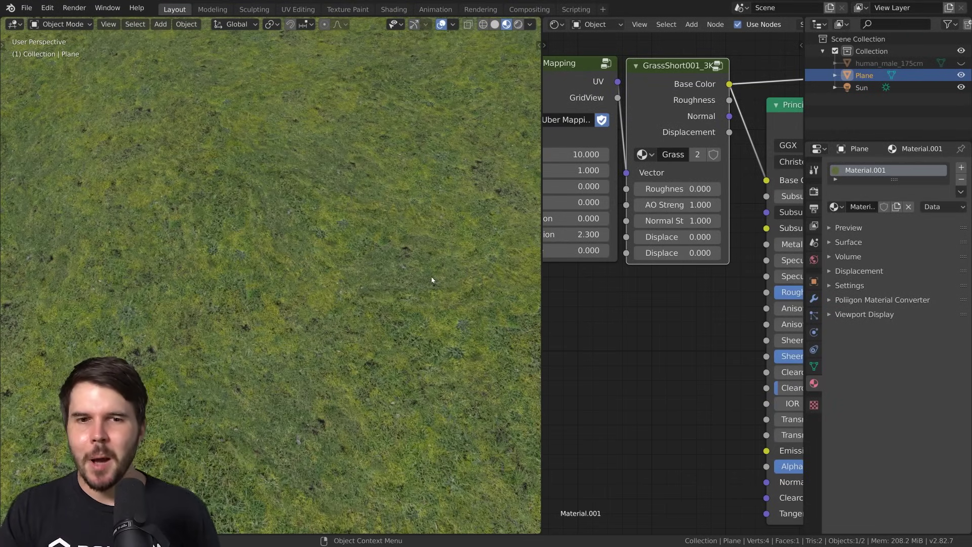
pyautogui.moveTo(432, 277); pyautogui.dragTo(365, 248, button='middle')
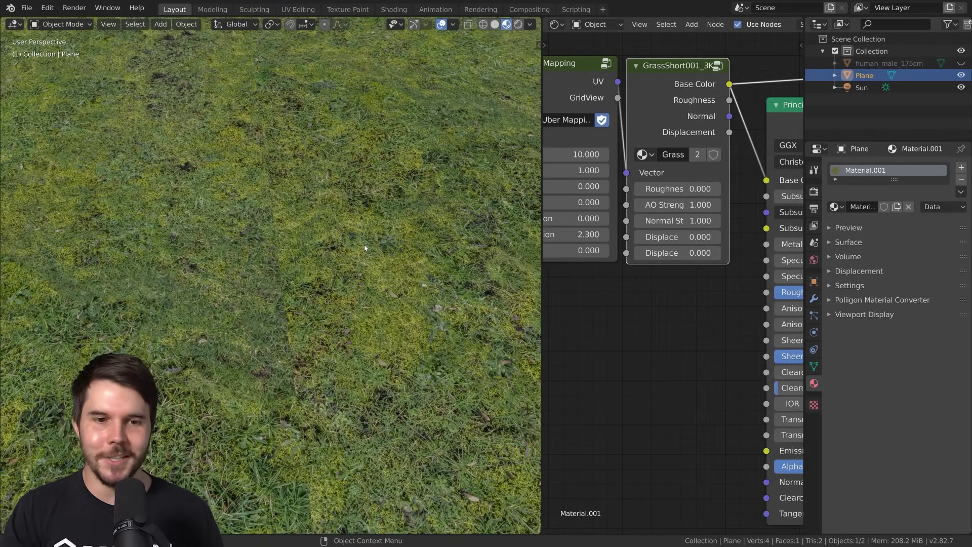
# - Set the Poliigon Uber Mapping node's Mosaic Noise to 1 and preview its GridView output
pyautogui.moveTo(552, 262); pyautogui.dragTo(634, 277, button='middle')
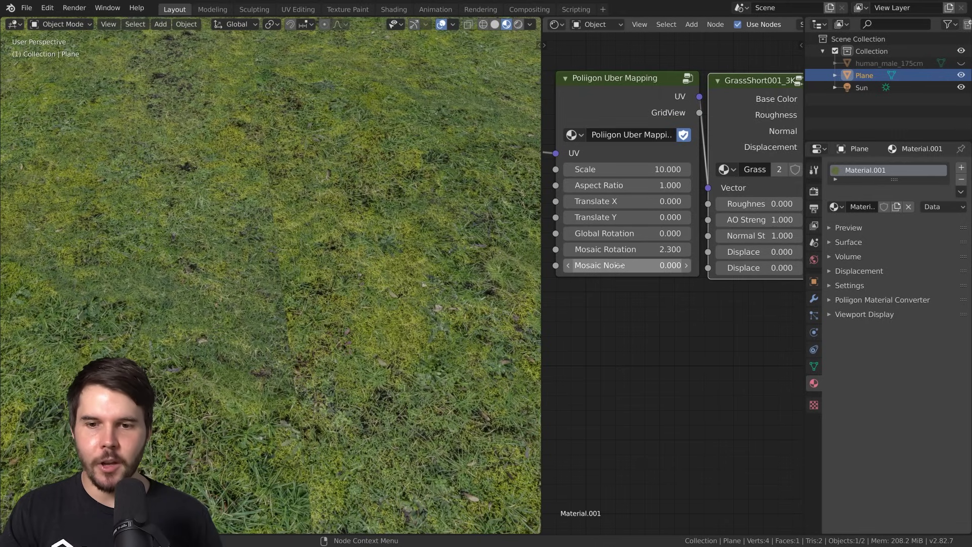
pyautogui.moveTo(616, 265); pyautogui.dragTo(639, 265)
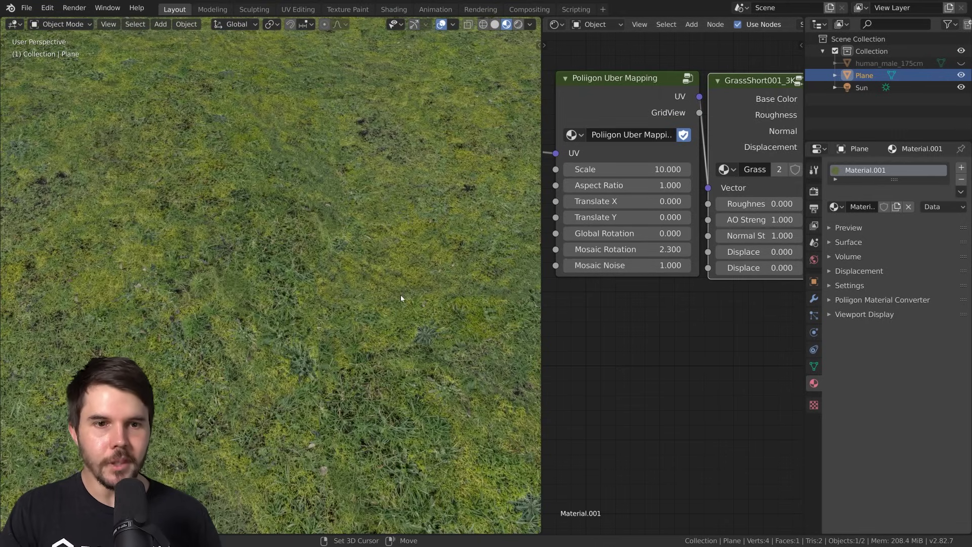
pyautogui.keyDown('ctrl'); pyautogui.keyDown('shift'); pyautogui.click(660, 102); pyautogui.keyUp('shift'); pyautogui.keyUp('ctrl')
pyautogui.keyDown('ctrl'); pyautogui.keyDown('shift'); pyautogui.click(660, 102); pyautogui.keyUp('shift'); pyautogui.keyUp('ctrl')
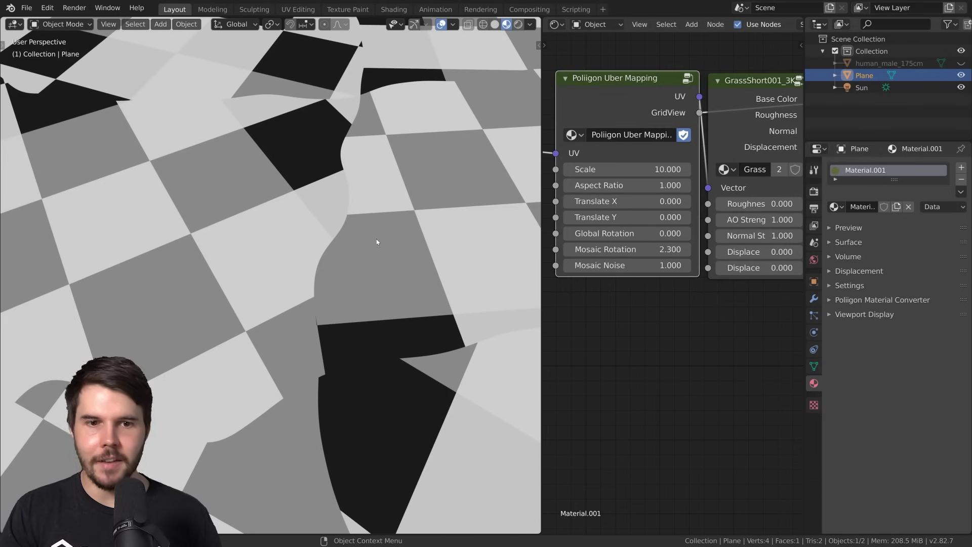
# - Compare the checker pattern's mosaic edges by setting Mosaic Noise to 0 and back to 1
pyautogui.scroll(-5, 377, 244)
pyautogui.click(665, 265)
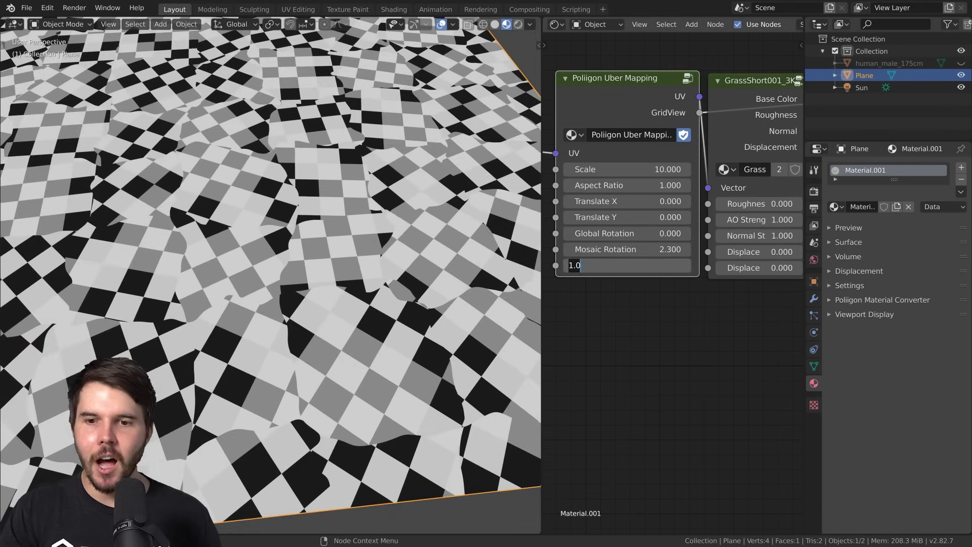
pyautogui.write('0')
pyautogui.press('Return')
pyautogui.moveTo(649, 266); pyautogui.dragTo(683, 266)
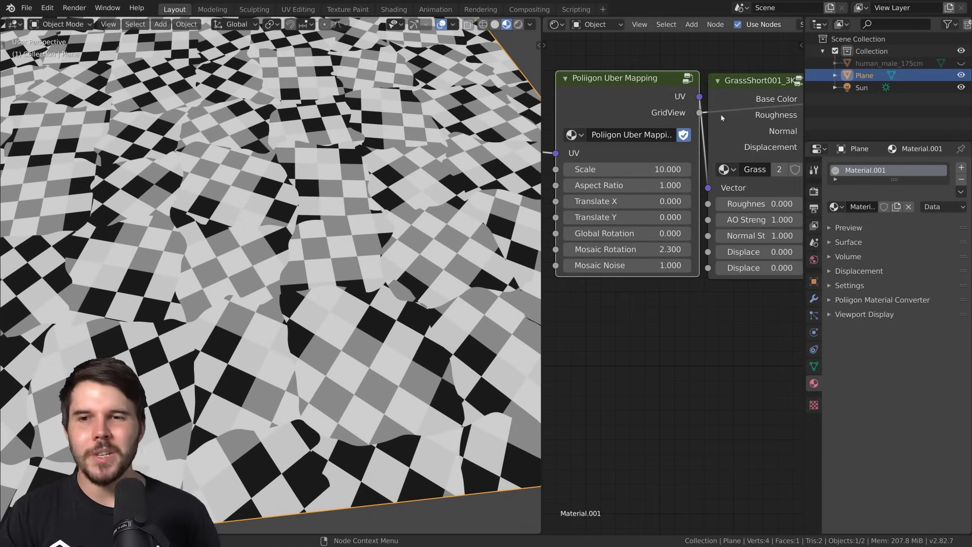
# - Preview the grass node's Base Color and examine the entire plane from a distance for repetition
pyautogui.moveTo(782, 111); pyautogui.dragTo(709, 120, button='middle')
pyautogui.keyDown('ctrl'); pyautogui.keyDown('shift'); pyautogui.click(709, 120); pyautogui.keyUp('shift'); pyautogui.keyUp('ctrl')
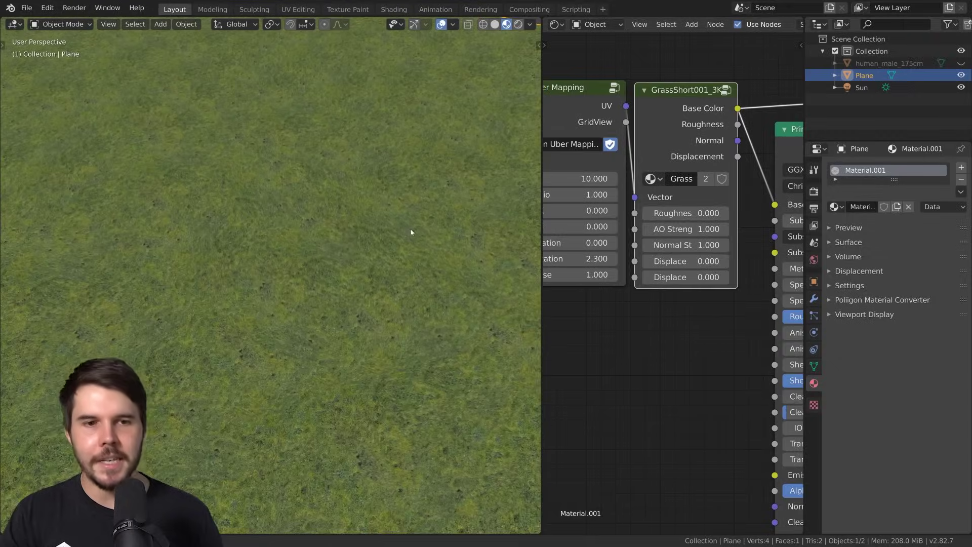
pyautogui.scroll(-5, 382, 237)
pyautogui.scroll(-4, 394, 220)
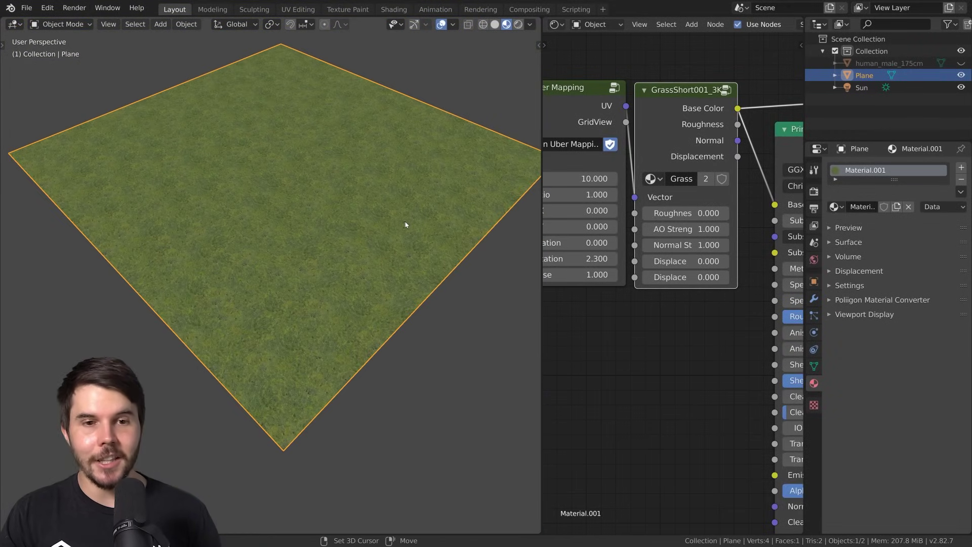
# - Try raising the Poliigon Uber Mapping node's Scale to 49.2
pyautogui.moveTo(557, 179); pyautogui.dragTo(684, 191, button='middle')
pyautogui.click(681, 191)
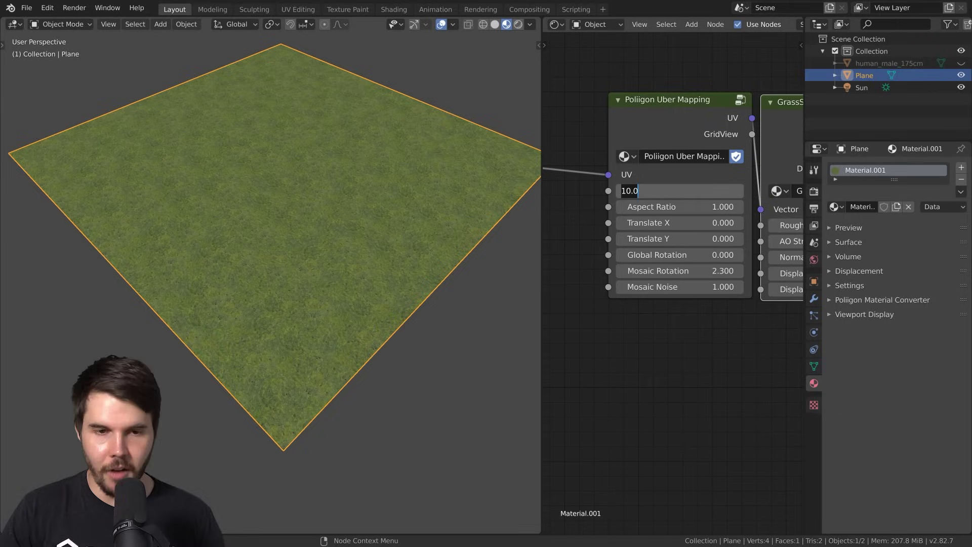
pyautogui.write('32.7')
pyautogui.press('Return')
pyautogui.moveTo(680, 190); pyautogui.dragTo(719, 190)
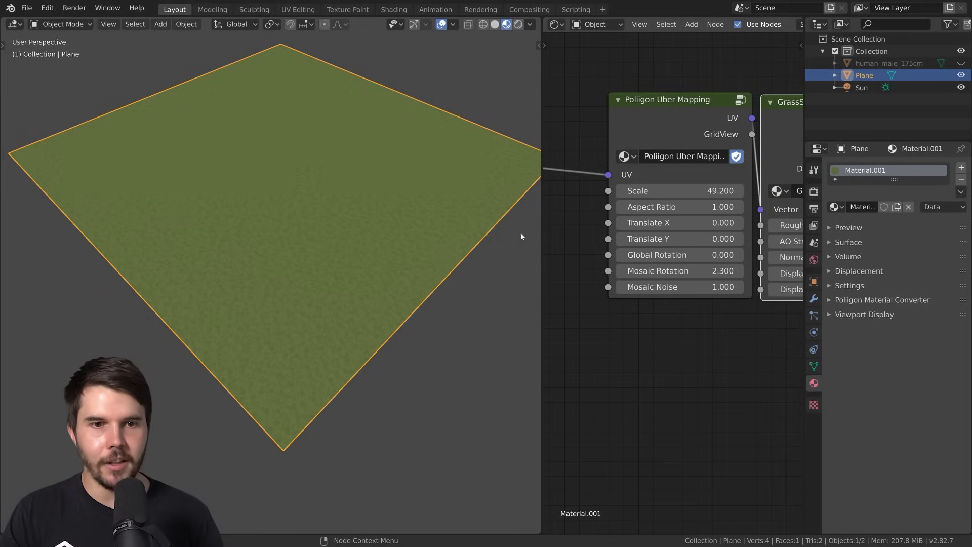
pyautogui.scroll(3, 444, 261)
# - Set the Poliigon Uber Mapping node's Scale to 40 and inspect the grass plane from near and far
pyautogui.click(680, 190)
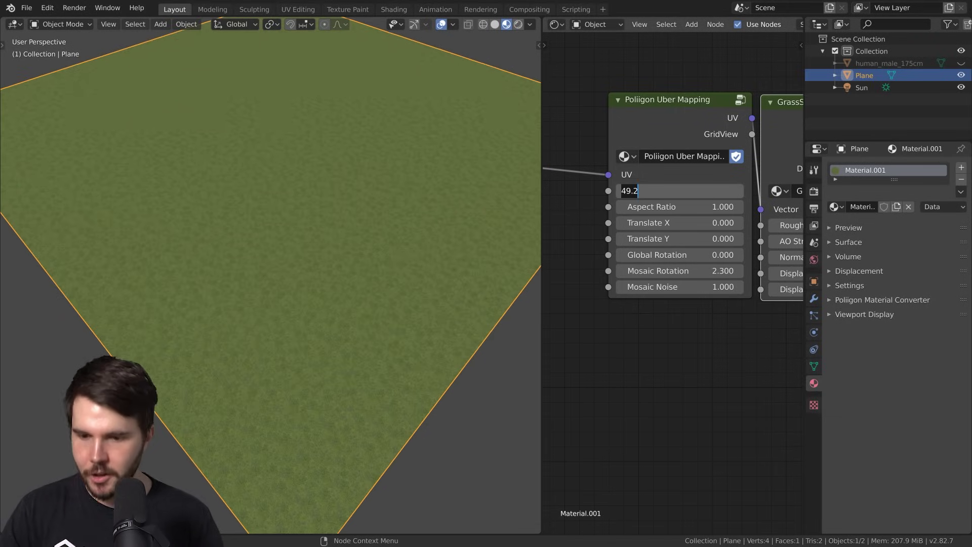
pyautogui.write('40')
pyautogui.press('Return')
pyautogui.moveTo(332, 236); pyautogui.dragTo(310, 250, button='middle')
pyautogui.scroll(3, 274, 239)
pyautogui.scroll(-3, 312, 243)
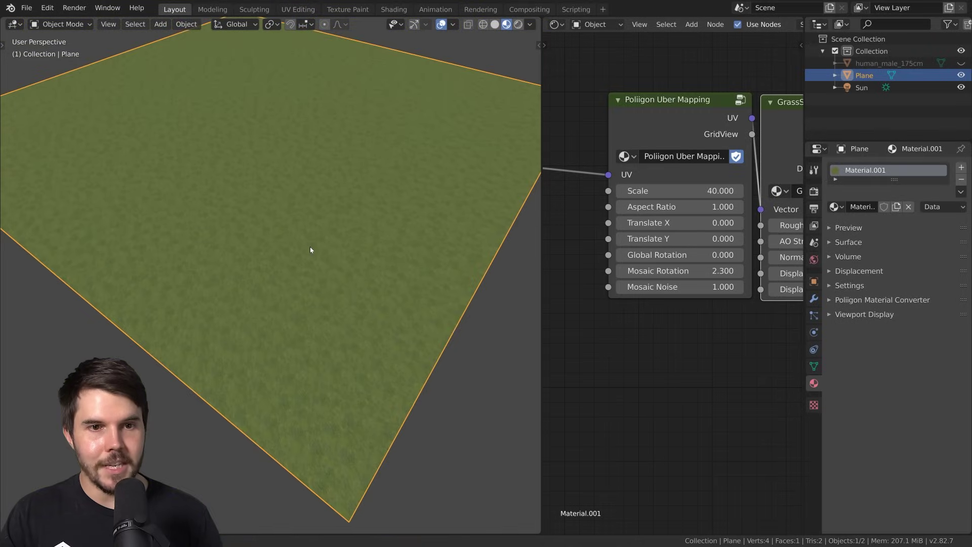
pyautogui.scroll(3, 310, 253)
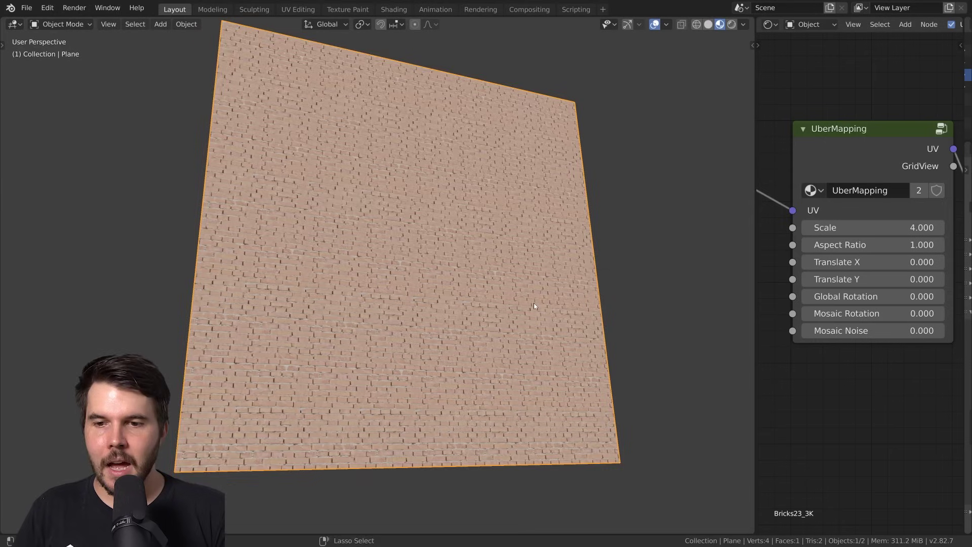
# - Set the UberMapping node's Mosaic Rotation to 13.1 on the Bricks23_3K material and inspect the brick pattern
pyautogui.scroll(4, 534, 303)
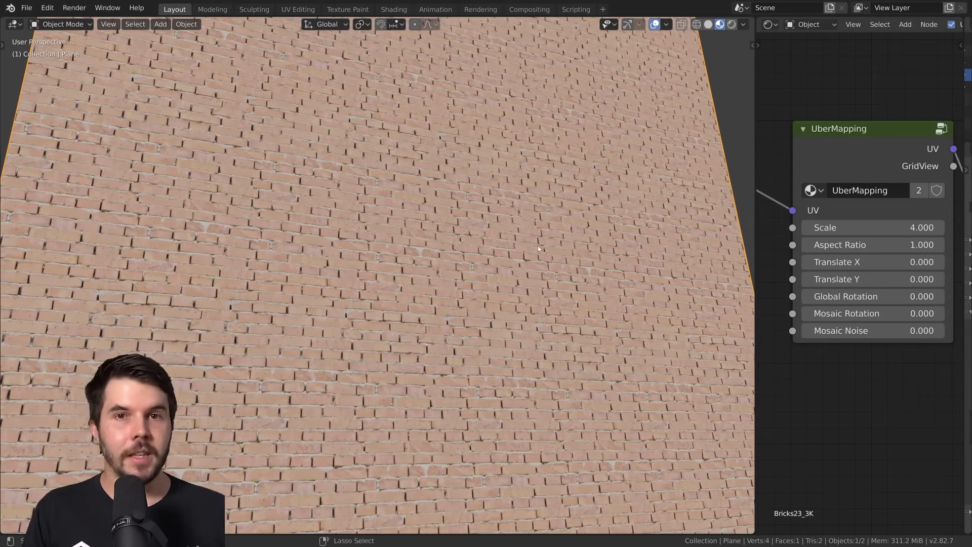
pyautogui.moveTo(871, 313); pyautogui.dragTo(932, 314)
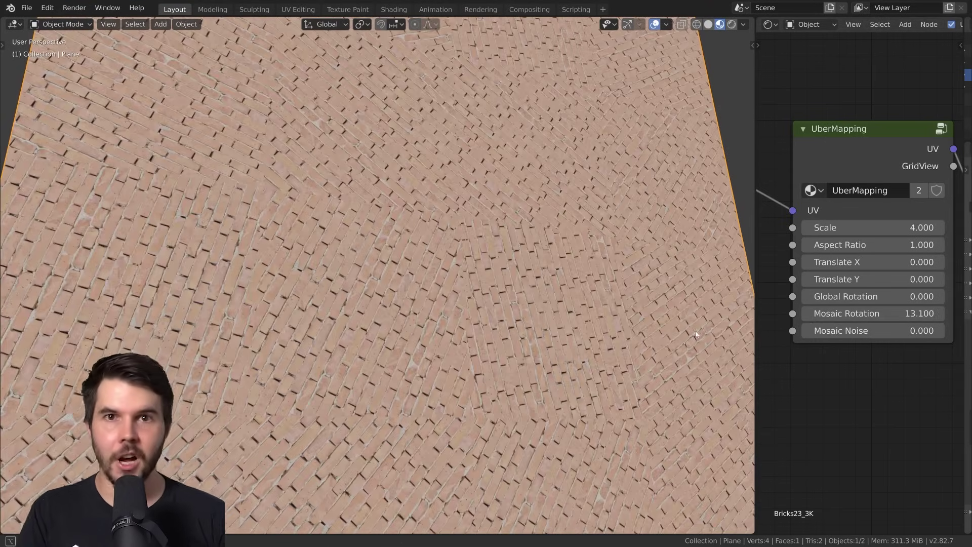
pyautogui.scroll(-3, 696, 334)
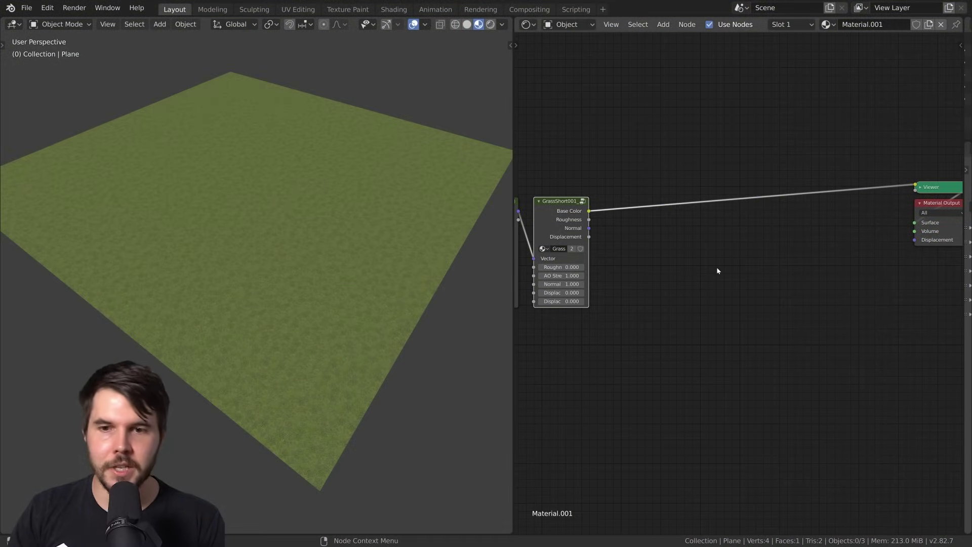
pyautogui.scroll(1, 718, 268)
pyautogui.moveTo(699, 267); pyautogui.dragTo(690, 277, button='middle')
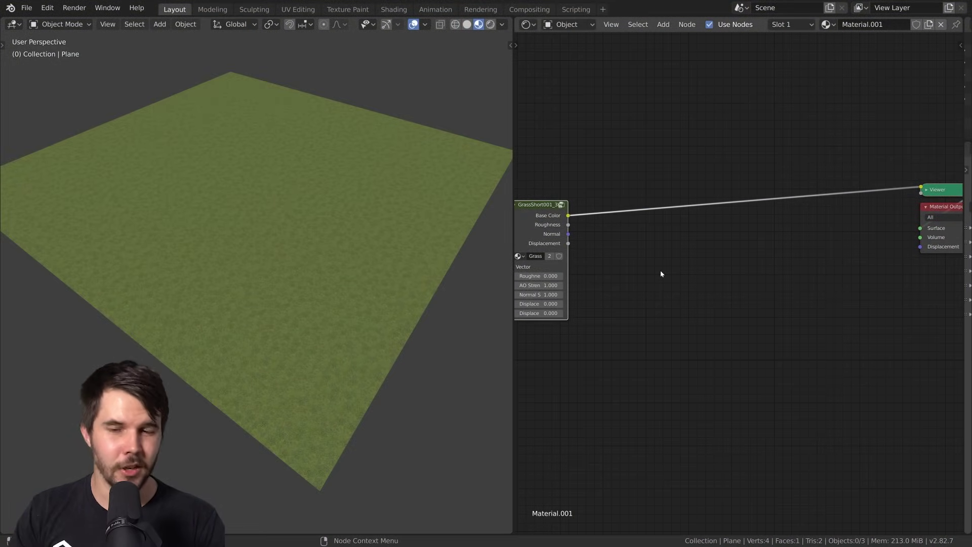
# - Add a Hue Saturation Value node fed by the grass Base Color, preview it, and set Hue to 0.430 and Saturation to 0.780
pyautogui.scroll(1, 661, 271)
pyautogui.moveTo(655, 257)
pyautogui.mouseDown(button='middle')
pyautogui.moveTo(689, 262)
pyautogui.moveTo(670, 248)
pyautogui.mouseUp(button='middle')
pyautogui.hotkey('shift', 'a')
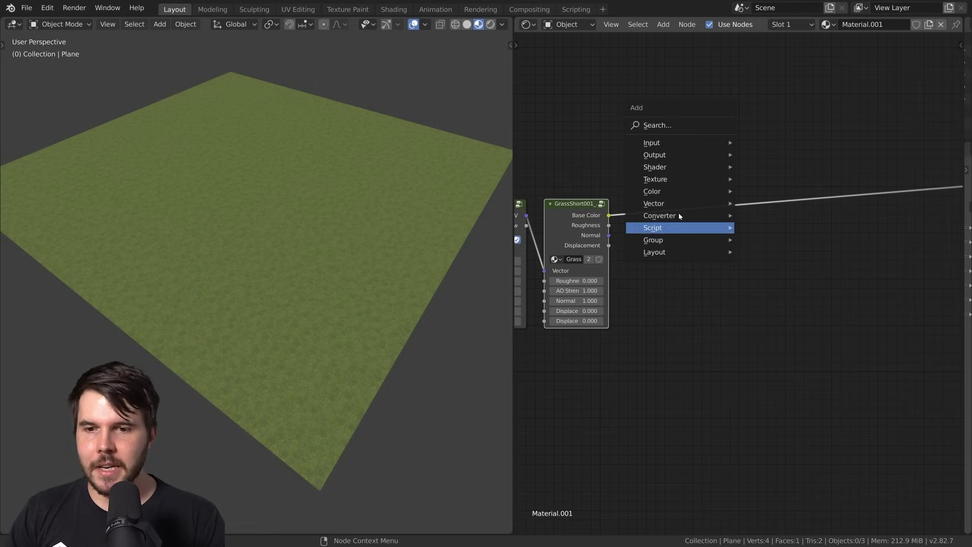
pyautogui.moveTo(699, 191)
pyautogui.click(783, 216)
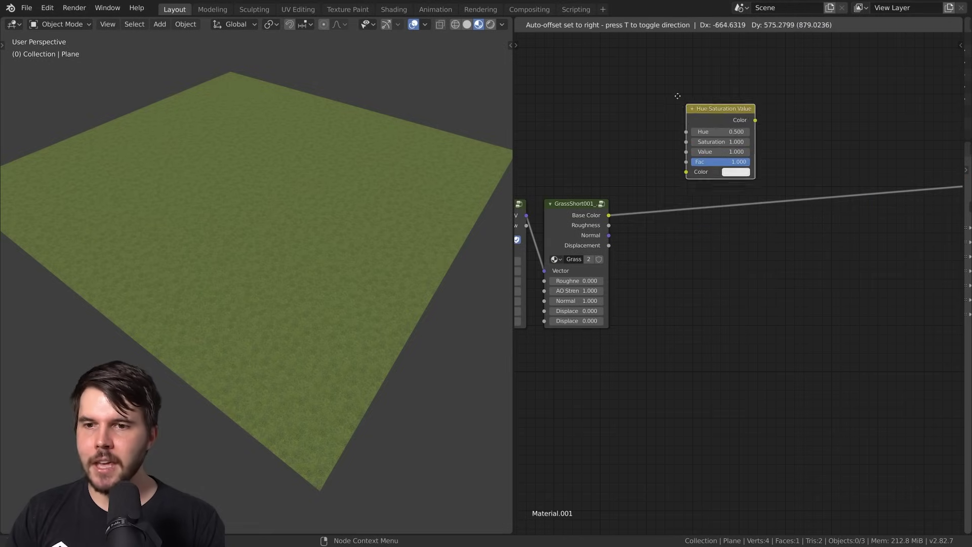
pyautogui.click(636, 65)
pyautogui.keyDown('ctrl'); pyautogui.keyDown('shift'); pyautogui.click(680, 87); pyautogui.keyUp('shift'); pyautogui.keyUp('ctrl')
pyautogui.moveTo(609, 216); pyautogui.dragTo(644, 143)
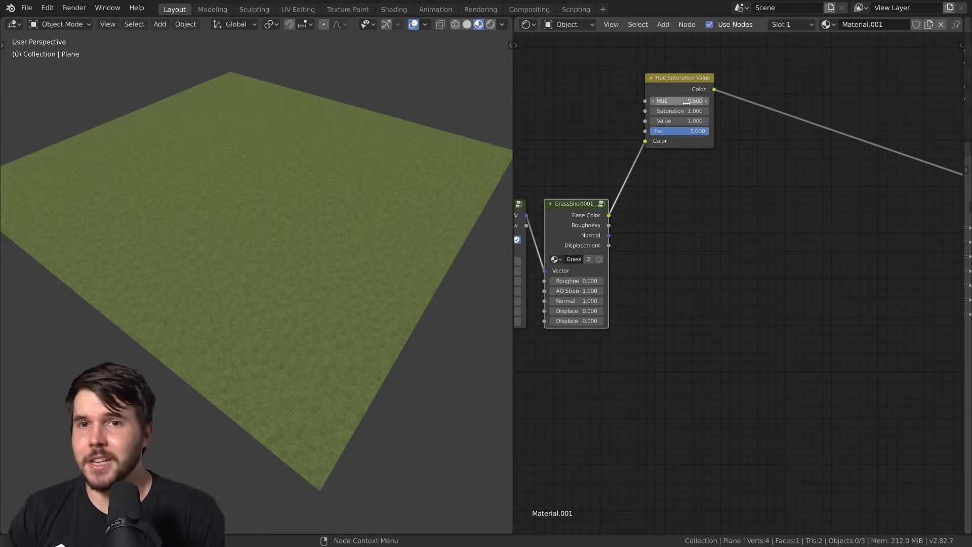
pyautogui.moveTo(682, 103)
pyautogui.mouseDown()
pyautogui.moveTo(705, 104)
pyautogui.moveTo(673, 103)
pyautogui.mouseUp()
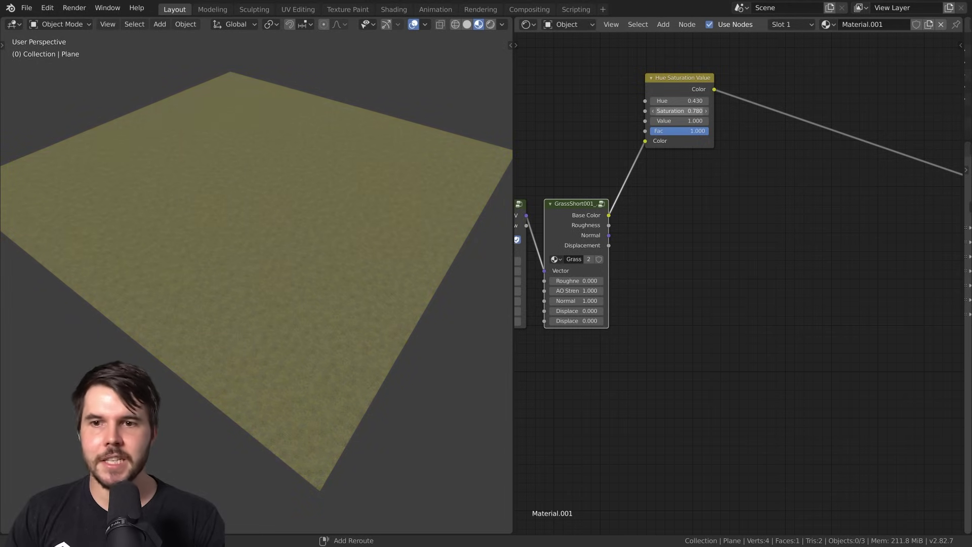
pyautogui.moveTo(674, 93); pyautogui.dragTo(693, 100)
# - Add a Noise Texture node and connect its Fac output to the Hue Saturation Value node's Fac
pyautogui.moveTo(693, 105); pyautogui.dragTo(787, 152, button='middle')
pyautogui.hotkey('shift', 'a')
pyautogui.moveTo(612, 108)
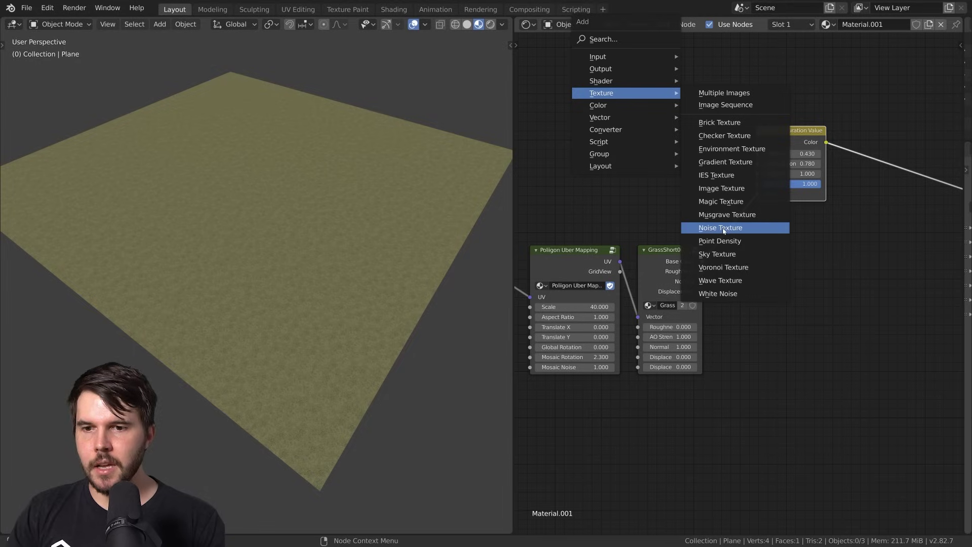
pyautogui.click(724, 231)
pyautogui.click(642, 111)
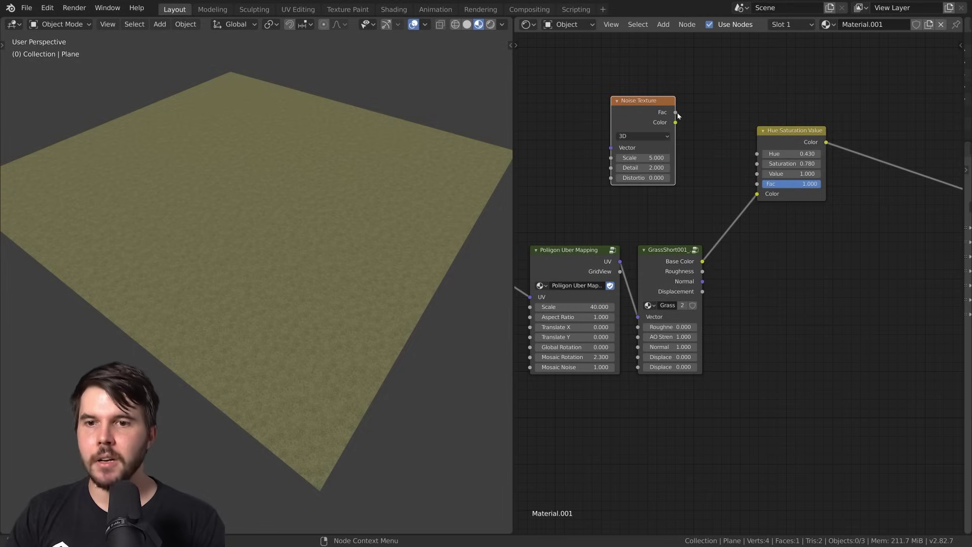
pyautogui.moveTo(679, 115); pyautogui.dragTo(735, 101)
pyautogui.moveTo(708, 176); pyautogui.dragTo(767, 189)
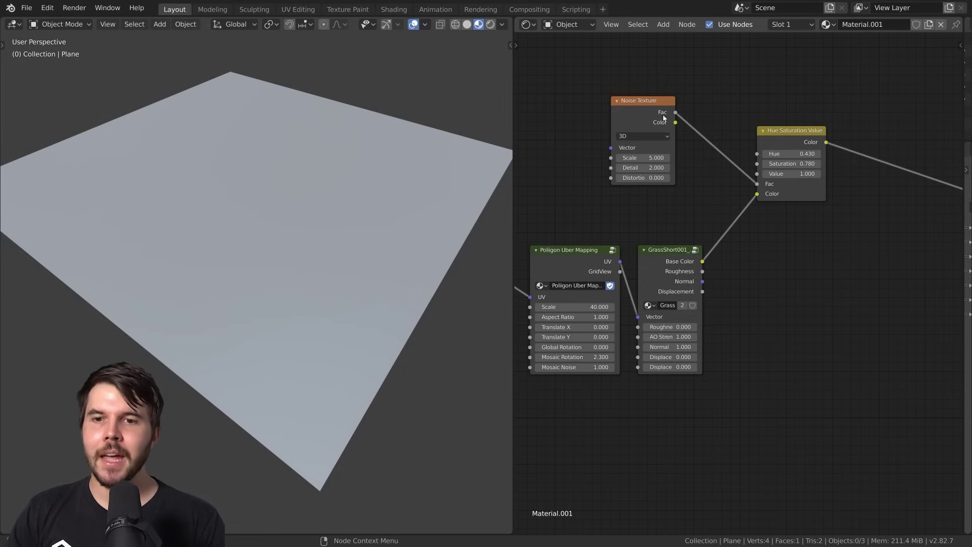
pyautogui.moveTo(664, 118); pyautogui.dragTo(691, 125)
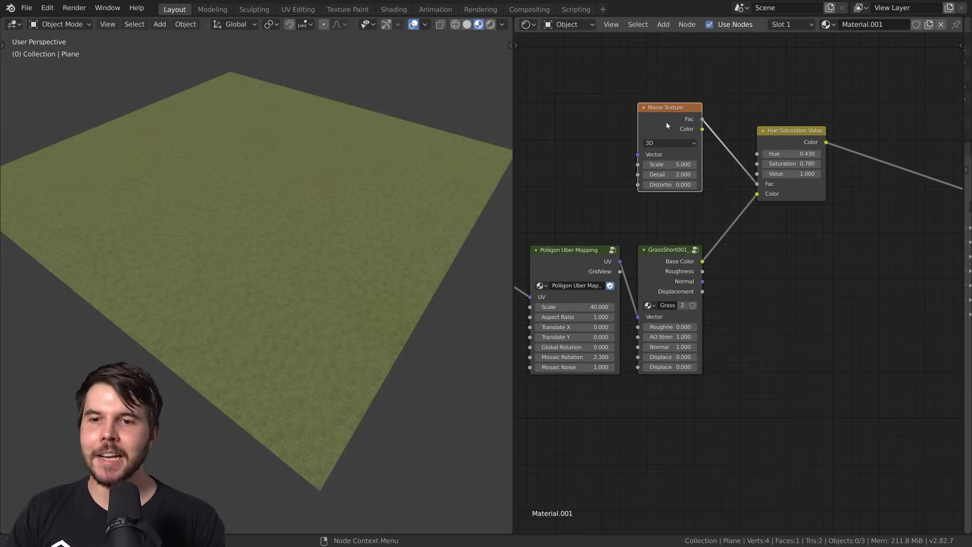
# - Set the Hue Saturation Value node's Value to 0.400 and preview the noise mask, followed by the resulting grass color
pyautogui.click(816, 134)
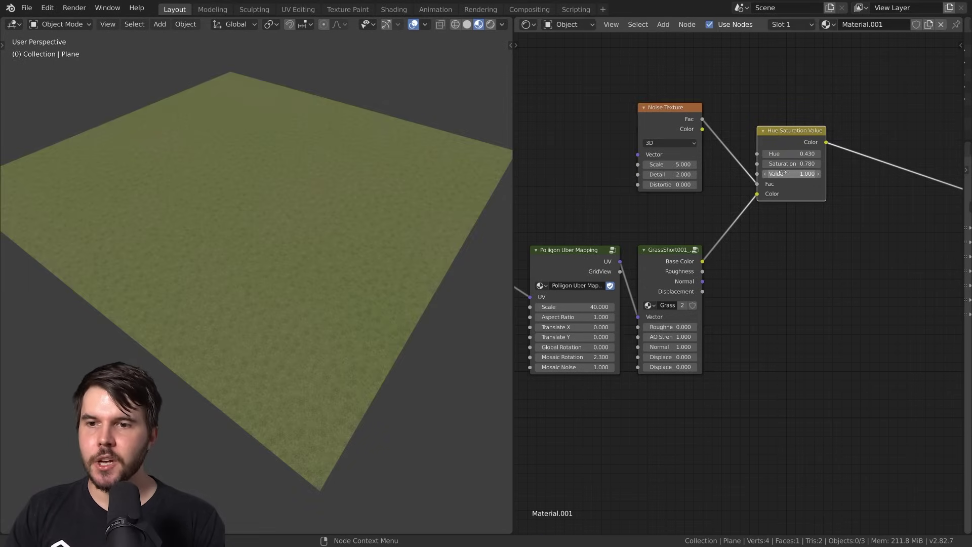
pyautogui.moveTo(792, 173); pyautogui.dragTo(720, 173)
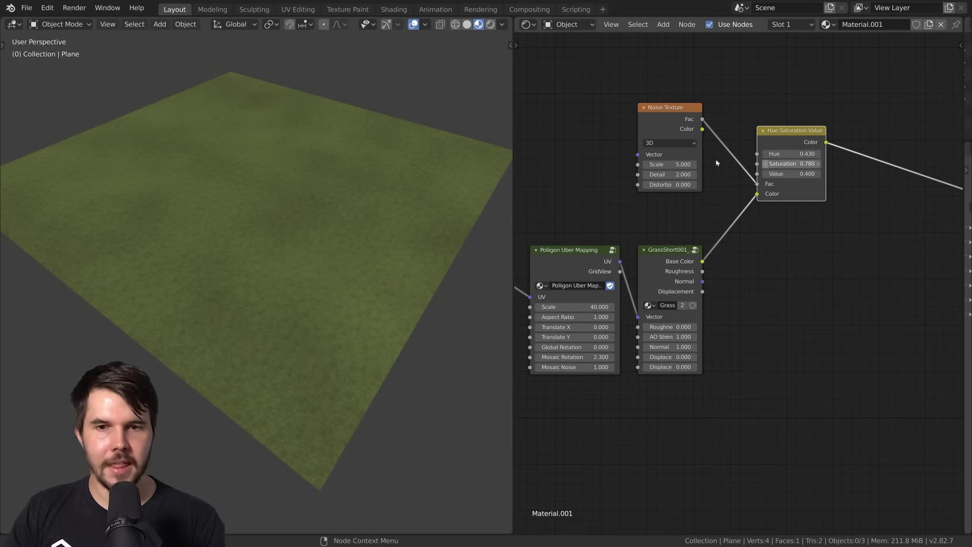
pyautogui.moveTo(658, 123); pyautogui.dragTo(669, 123)
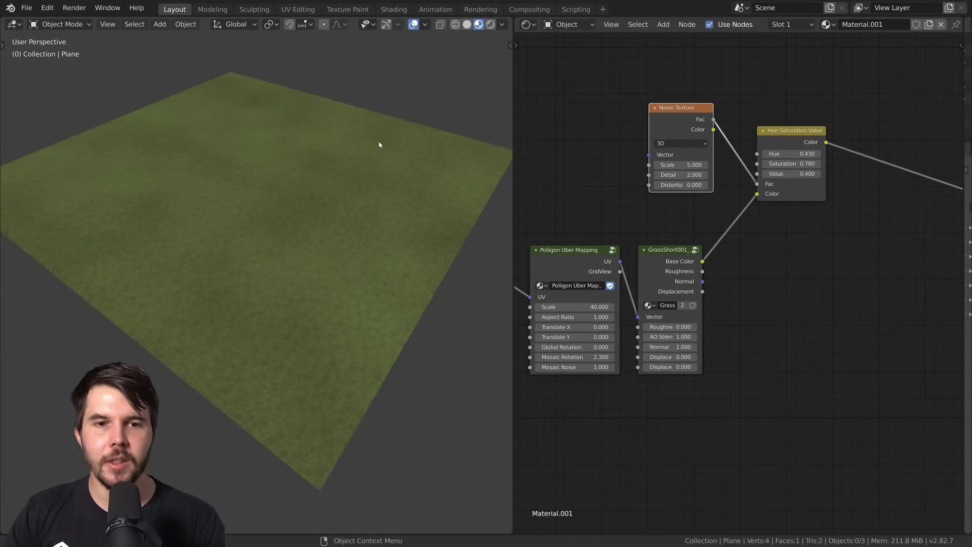
pyautogui.keyDown('ctrl'); pyautogui.keyDown('shift'); pyautogui.click(698, 122); pyautogui.keyUp('shift'); pyautogui.keyUp('ctrl')
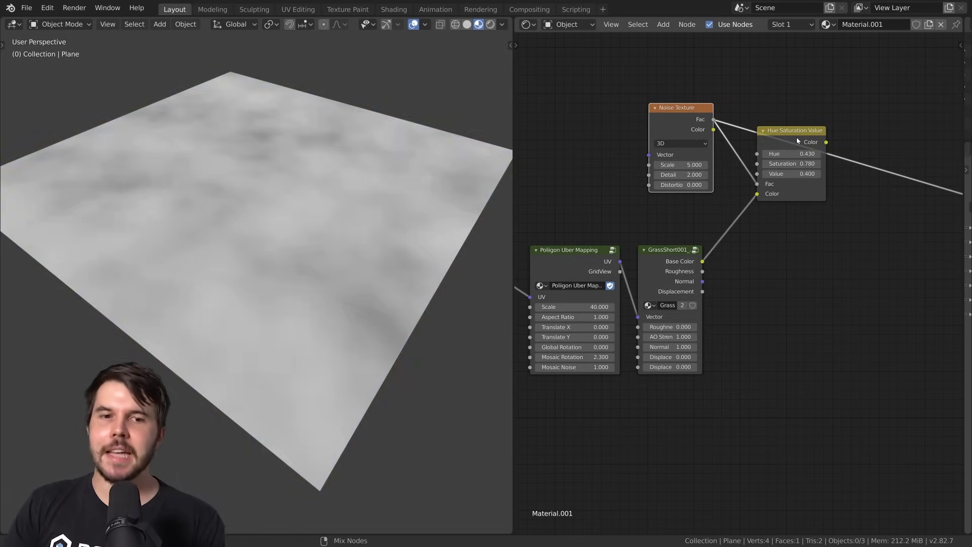
pyautogui.keyDown('ctrl'); pyautogui.keyDown('shift'); pyautogui.click(780, 139); pyautogui.keyUp('shift'); pyautogui.keyUp('ctrl')
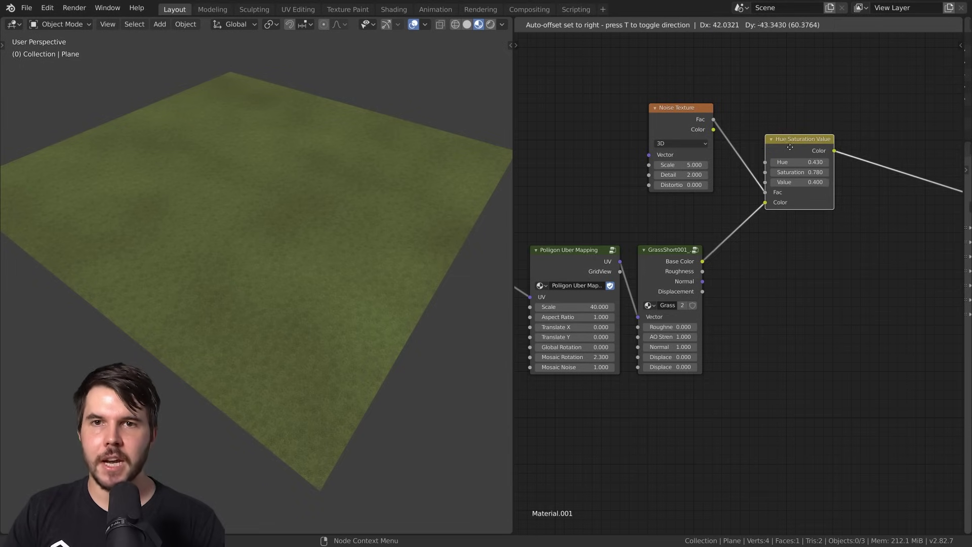
# - Delete the Noise Texture and Hue Saturation Value nodes while keeping the grass Base Color linked to the Viewer
pyautogui.scroll(-1, 733, 212)
pyautogui.moveTo(736, 211); pyautogui.dragTo(682, 197, button='middle')
pyautogui.moveTo(610, 161); pyautogui.dragTo(667, 187, button='middle')
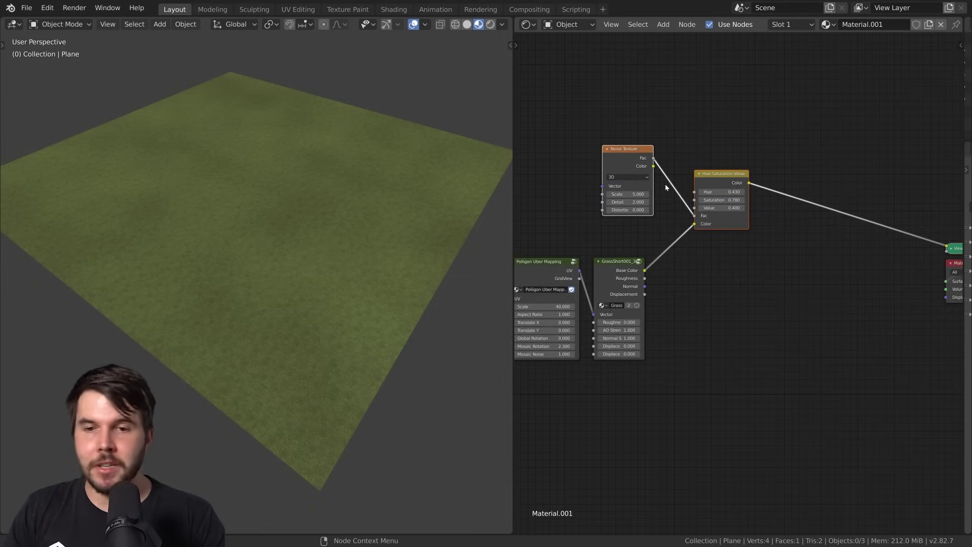
pyautogui.click(661, 157)
pyautogui.click(637, 157)
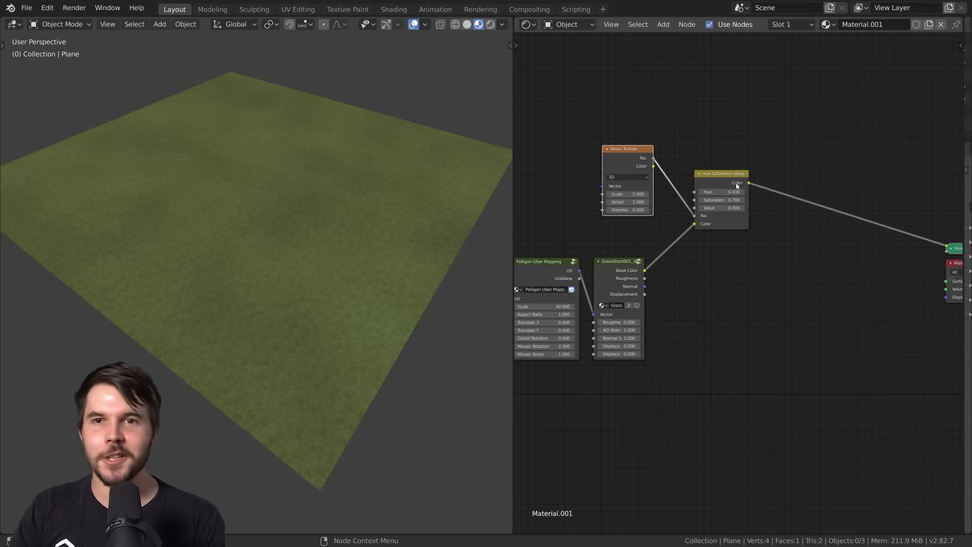
pyautogui.moveTo(737, 185); pyautogui.dragTo(745, 187)
pyautogui.keyDown('shift'); pyautogui.click(621, 160); pyautogui.keyUp('shift')
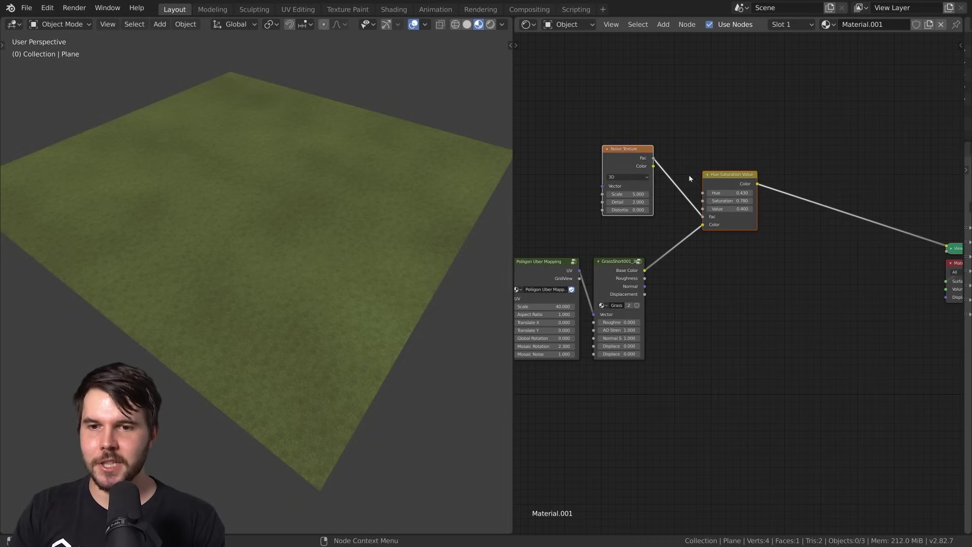
pyautogui.moveTo(801, 205); pyautogui.dragTo(773, 170, button='middle')
pyautogui.hotkey('ctrl', 'x')
# - Insert the Poliigon Color Variation group between the grass Base Color and the Viewer, and widen the node
pyautogui.scroll(5, 694, 217)
pyautogui.hotkey('shift', 'a')
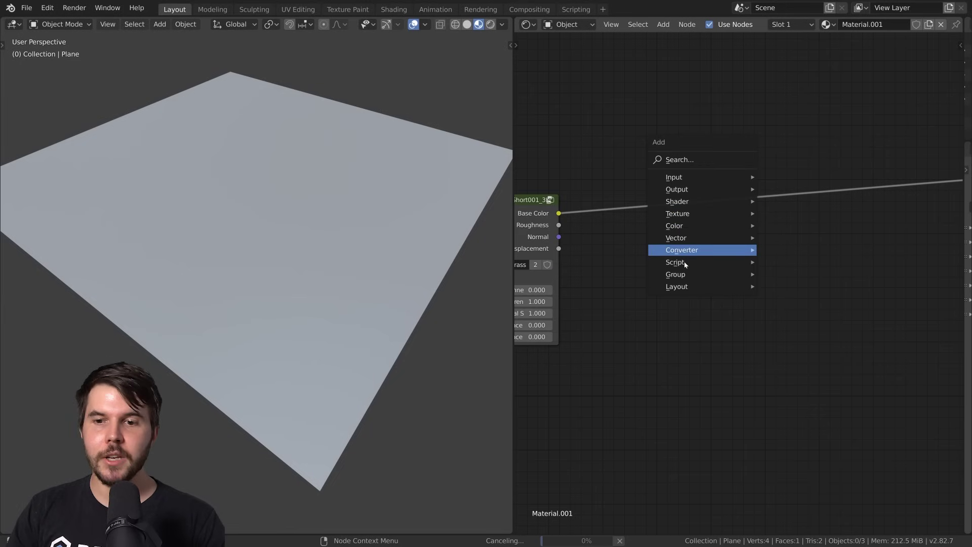
pyautogui.moveTo(684, 274)
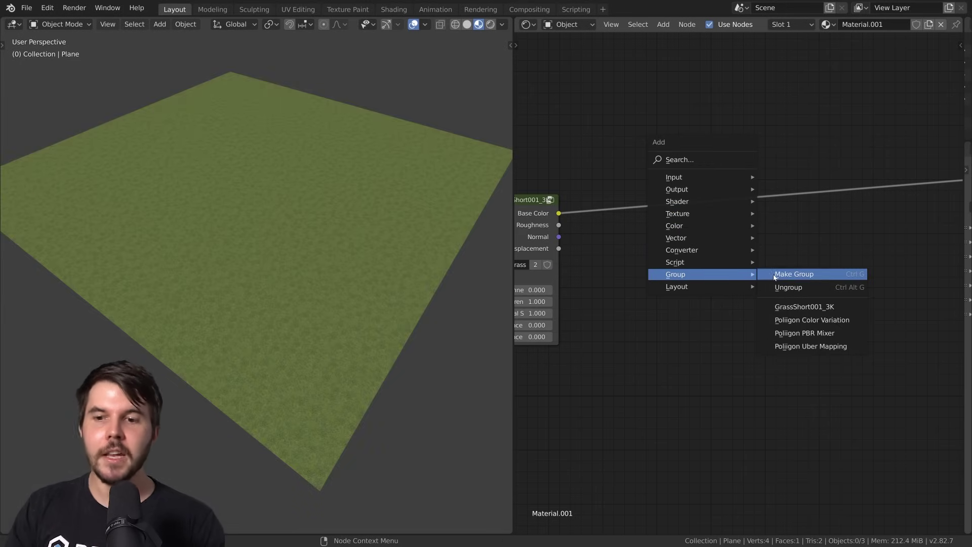
pyautogui.click(811, 323)
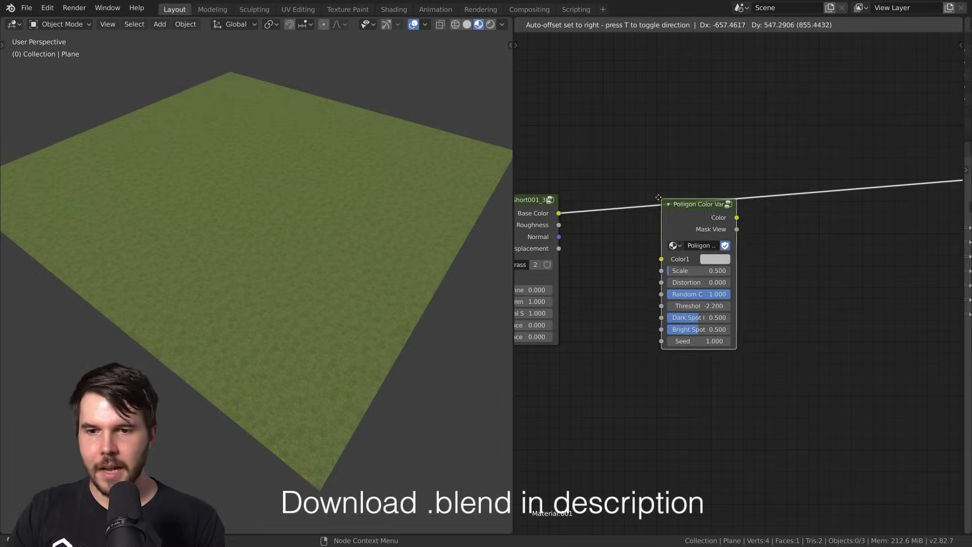
pyautogui.click(609, 189)
pyautogui.scroll(2, 753, 235)
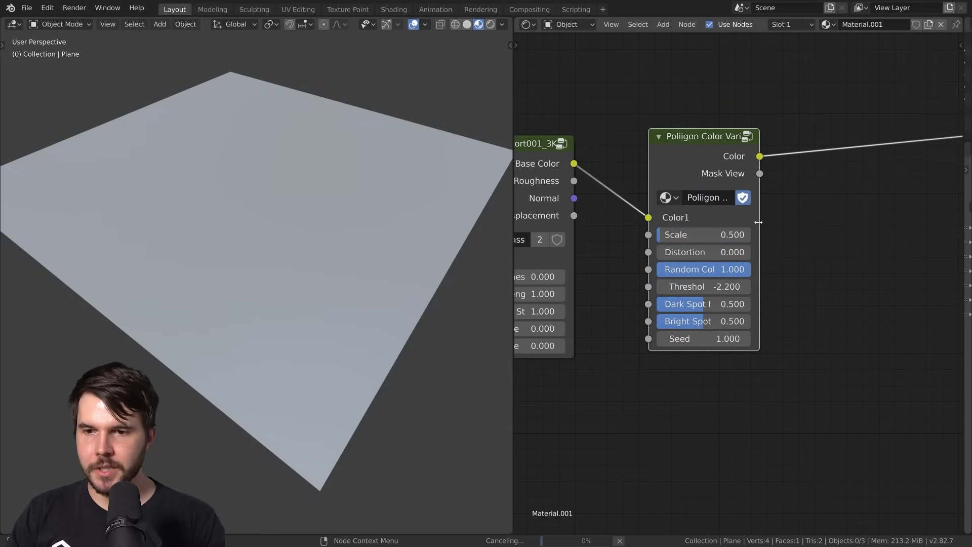
pyautogui.scroll(3, 760, 234)
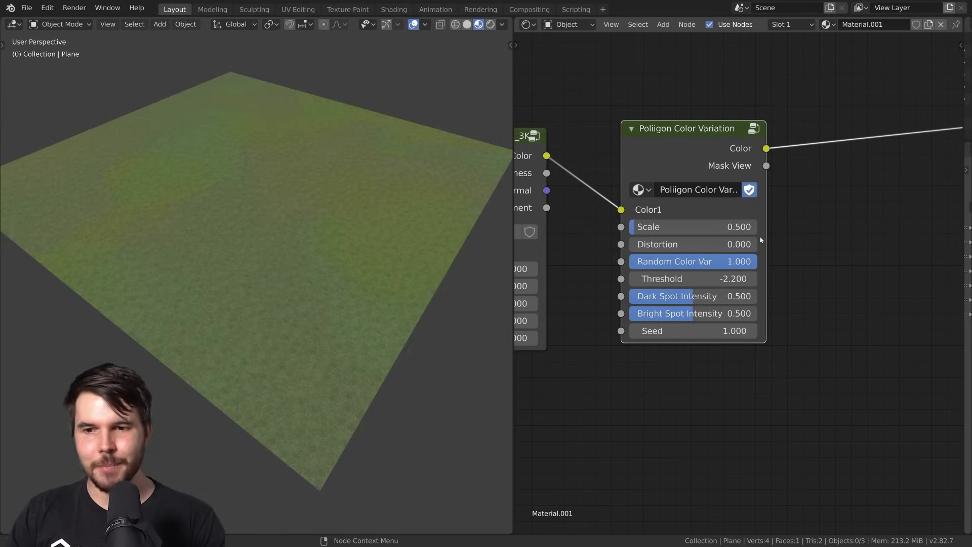
pyautogui.moveTo(767, 234); pyautogui.dragTo(771, 234)
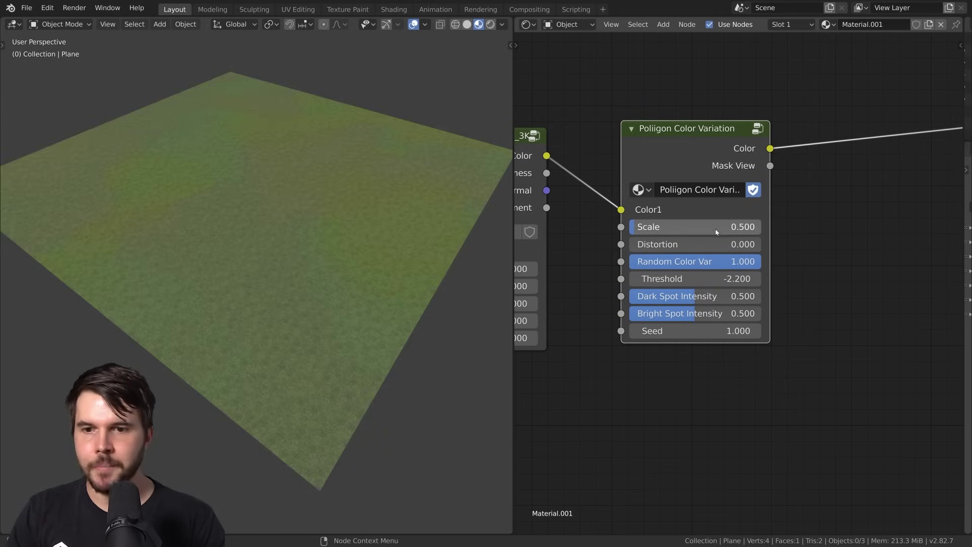
# - Try different Scale values on the Poliigon Color Variation node, ending at 1.971, and inspect the color patches across the plane
pyautogui.moveTo(637, 227); pyautogui.dragTo(643, 226)
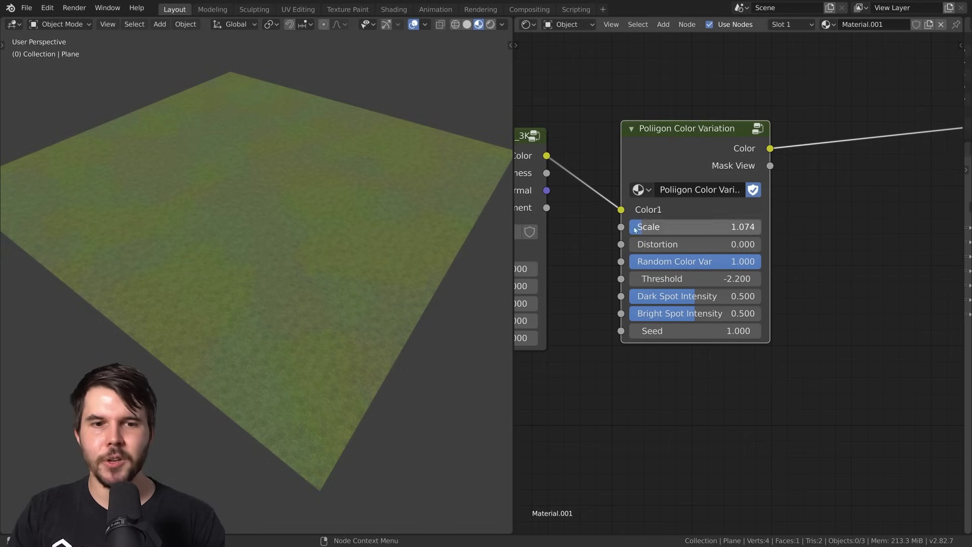
pyautogui.moveTo(421, 223); pyautogui.dragTo(384, 223, button='middle')
pyautogui.scroll(1, 321, 236)
pyautogui.moveTo(321, 236); pyautogui.dragTo(393, 214, button='middle')
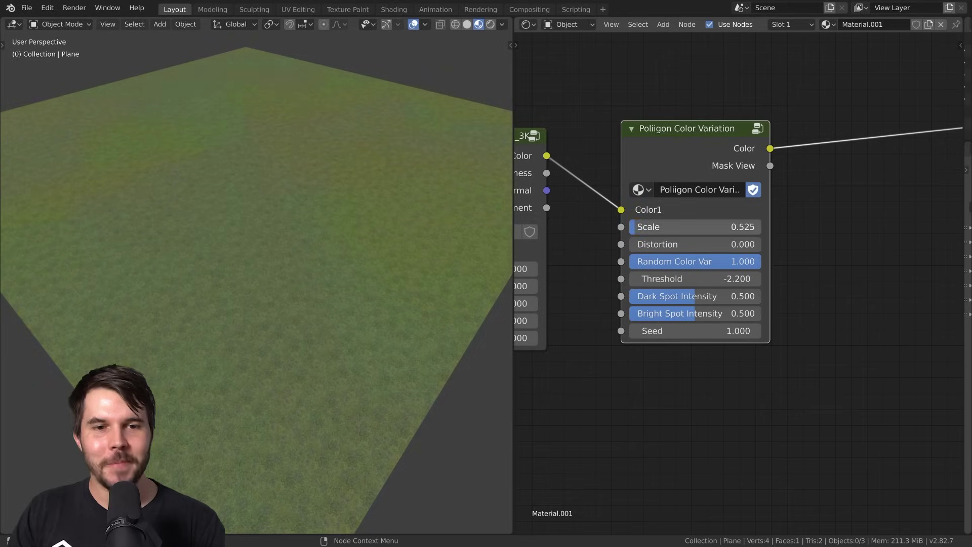
pyautogui.moveTo(660, 227)
pyautogui.mouseDown()
pyautogui.moveTo(711, 226)
pyautogui.moveTo(643, 227)
pyautogui.mouseUp()
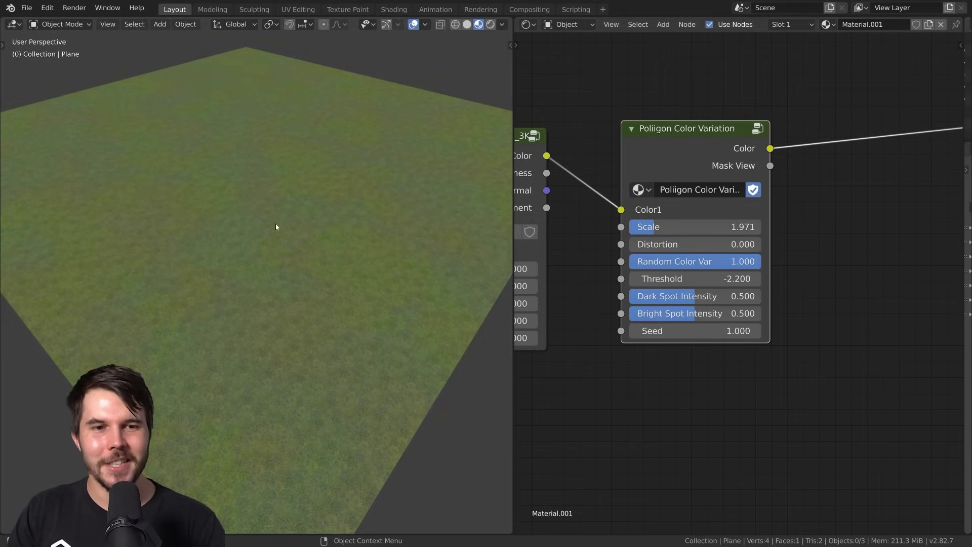
pyautogui.moveTo(276, 226); pyautogui.dragTo(226, 123, button='middle')
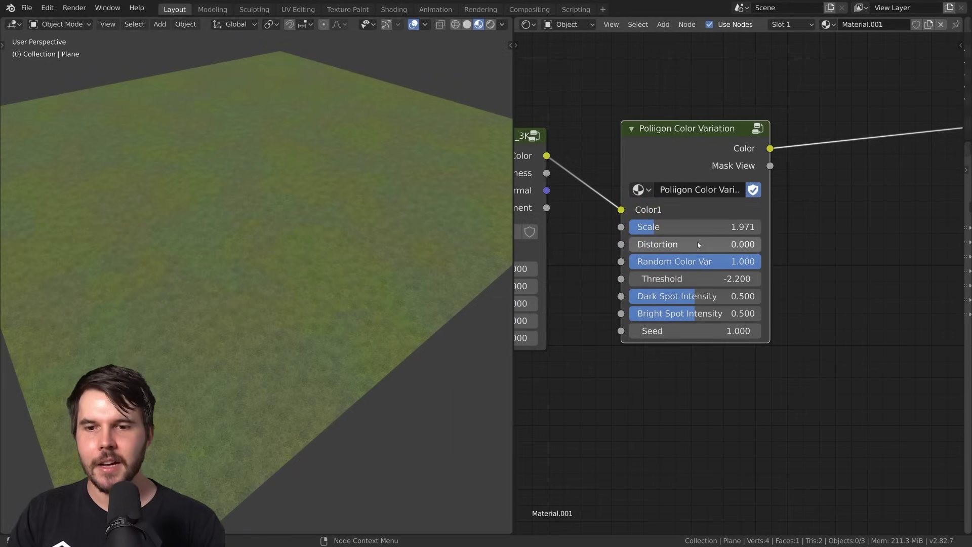
# - Set the Poliigon Color Variation node's Random Color Var to 0.724, Threshold to -0.990 and Scale to 0.647
pyautogui.moveTo(730, 261)
pyautogui.mouseDown()
pyautogui.moveTo(622, 261)
pyautogui.moveTo(725, 261)
pyautogui.mouseUp()
pyautogui.moveTo(327, 211); pyautogui.dragTo(212, 115, button='middle')
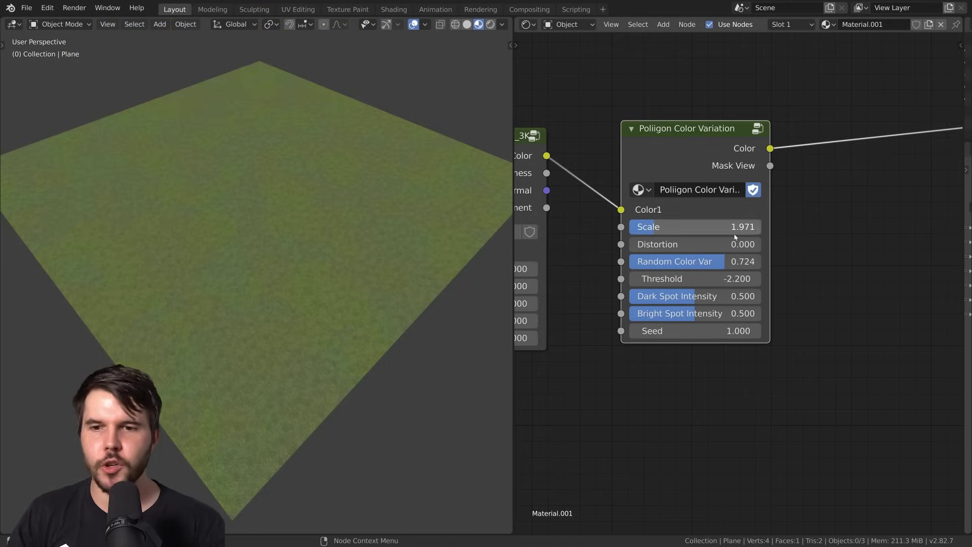
pyautogui.moveTo(345, 284); pyautogui.dragTo(349, 270, button='middle')
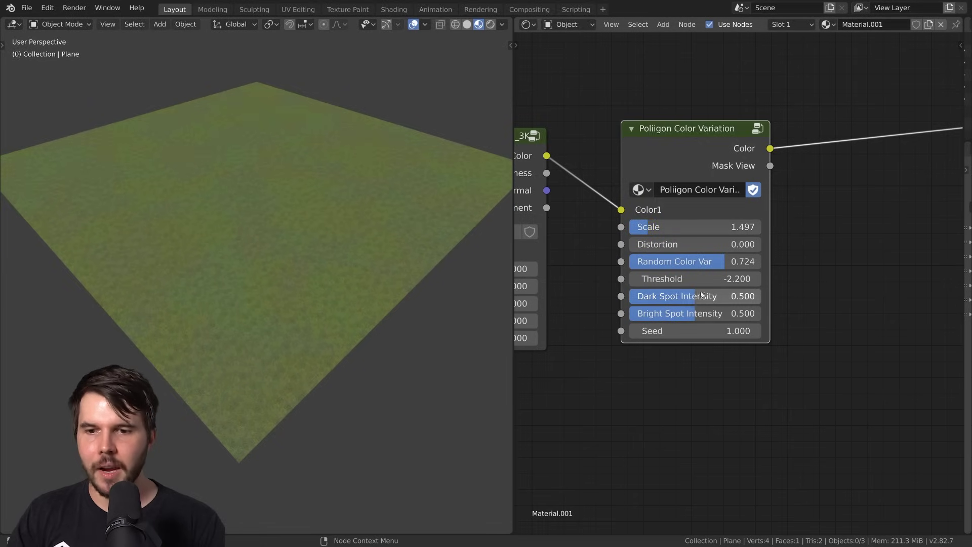
pyautogui.scroll(1, 684, 302)
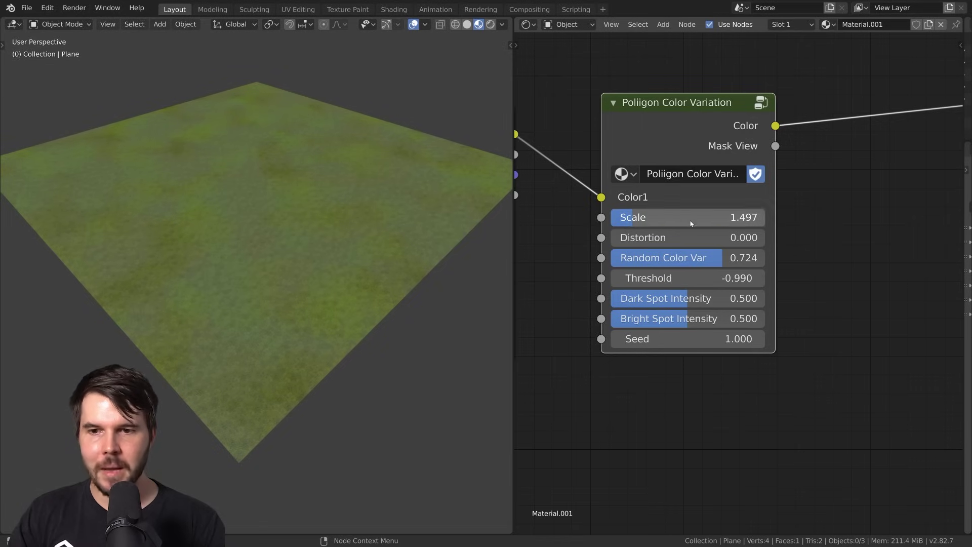
pyautogui.moveTo(690, 219); pyautogui.dragTo(618, 219)
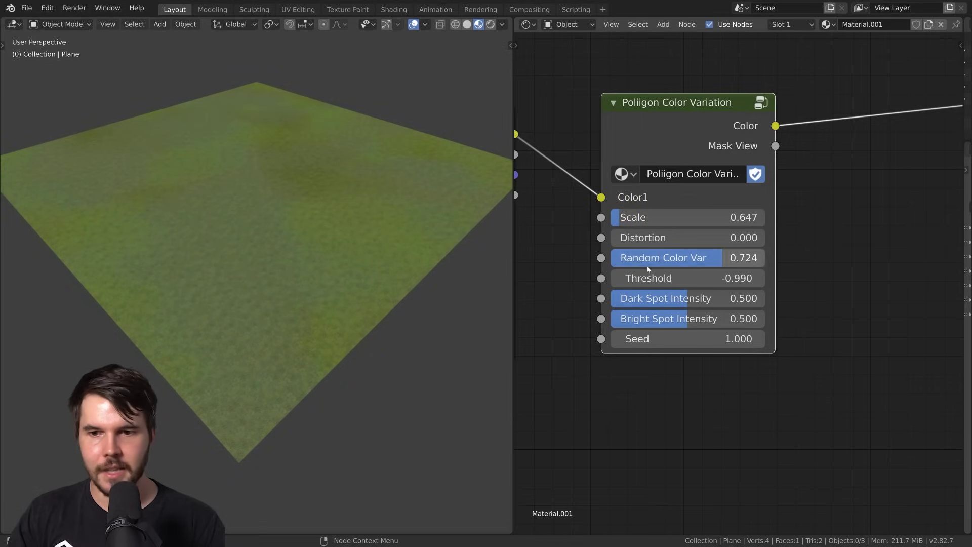
# - Set the Poliigon Color Variation node's Dark Spot Intensity to 0.489, Bright Spot Intensity to 0.139 and Seed to 48
pyautogui.moveTo(689, 298); pyautogui.dragTo(744, 298)
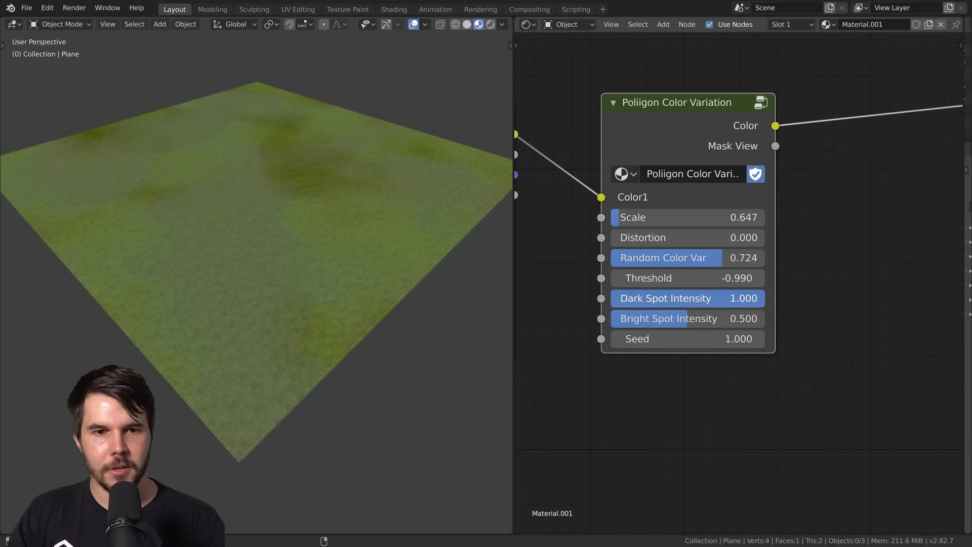
pyautogui.moveTo(703, 319); pyautogui.dragTo(654, 319)
pyautogui.moveTo(745, 299); pyautogui.dragTo(741, 339)
pyautogui.moveTo(681, 319); pyautogui.dragTo(654, 318)
# - Duplicate the Poliigon Color Variation node and insert the copy between the original's Color output and the Viewer
pyautogui.scroll(-3, 681, 170)
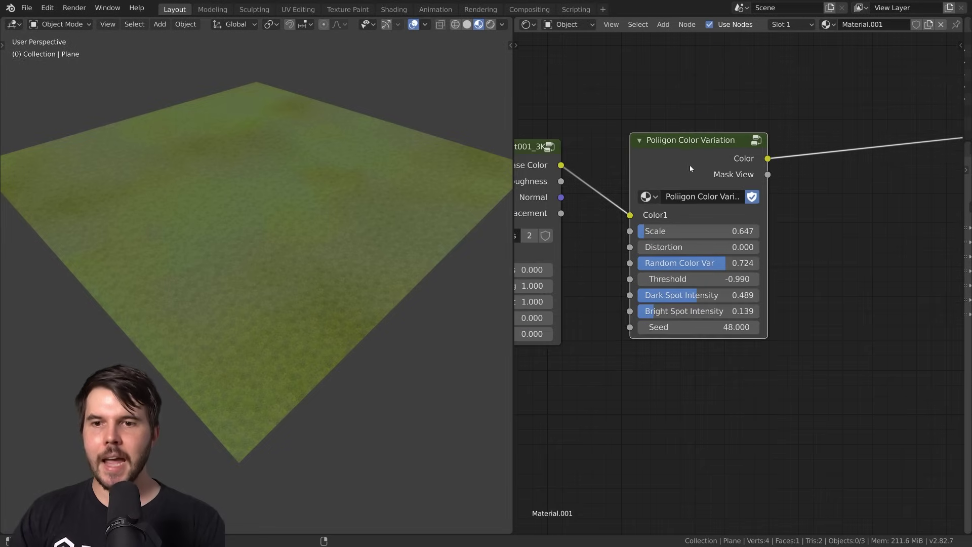
pyautogui.moveTo(690, 165); pyautogui.dragTo(656, 168)
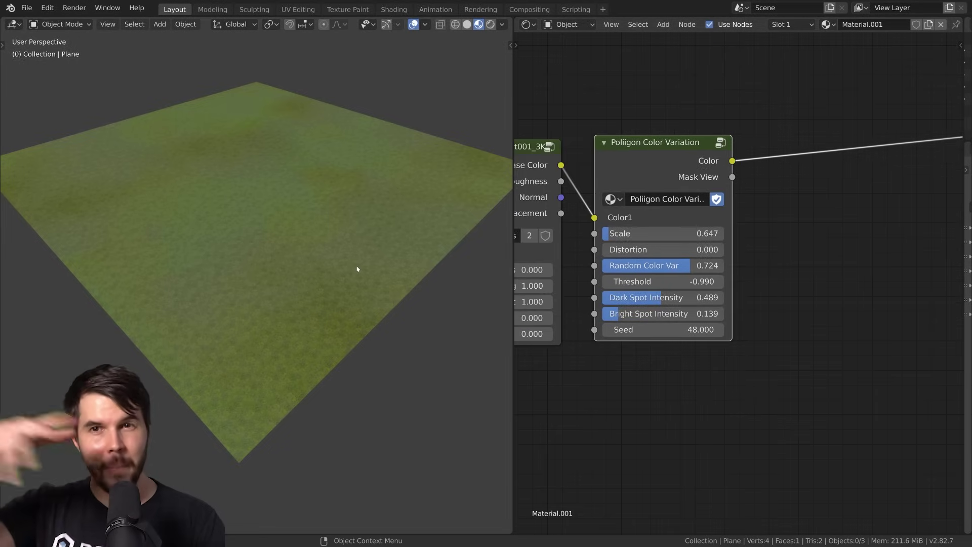
pyautogui.hotkey('shift', 'd')
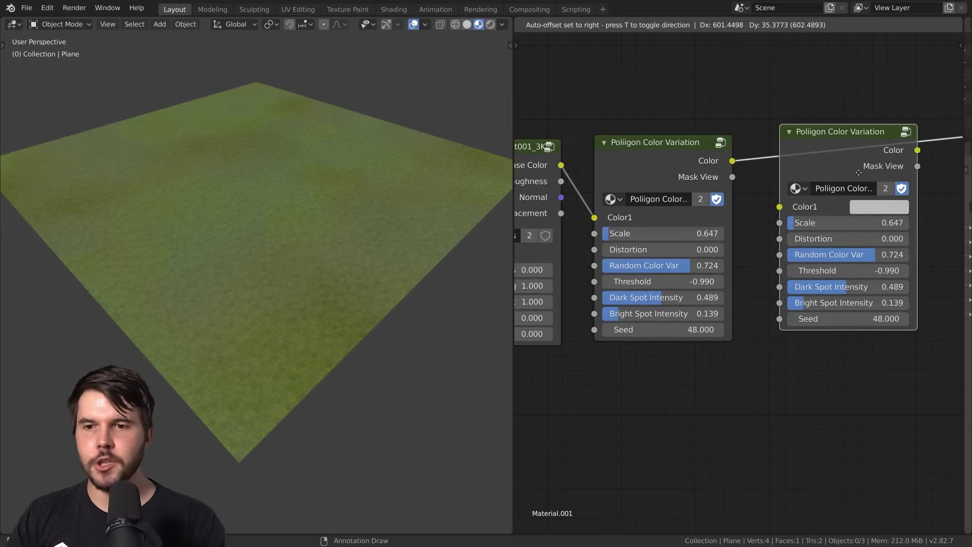
pyautogui.click(866, 175)
pyautogui.scroll(2, 691, 255)
pyautogui.scroll(1, 692, 255)
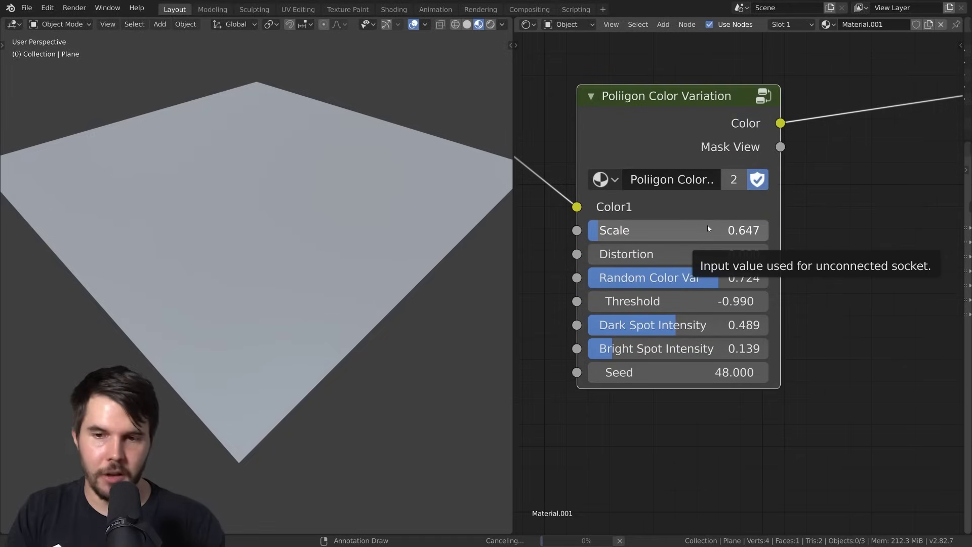
# - Set the second Poliigon Color Variation node's Scale to 8.477, Dark Spot Intensity to 1.000 and Threshold to -1.880
pyautogui.moveTo(702, 229); pyautogui.dragTo(742, 230)
pyautogui.scroll(1, 739, 284)
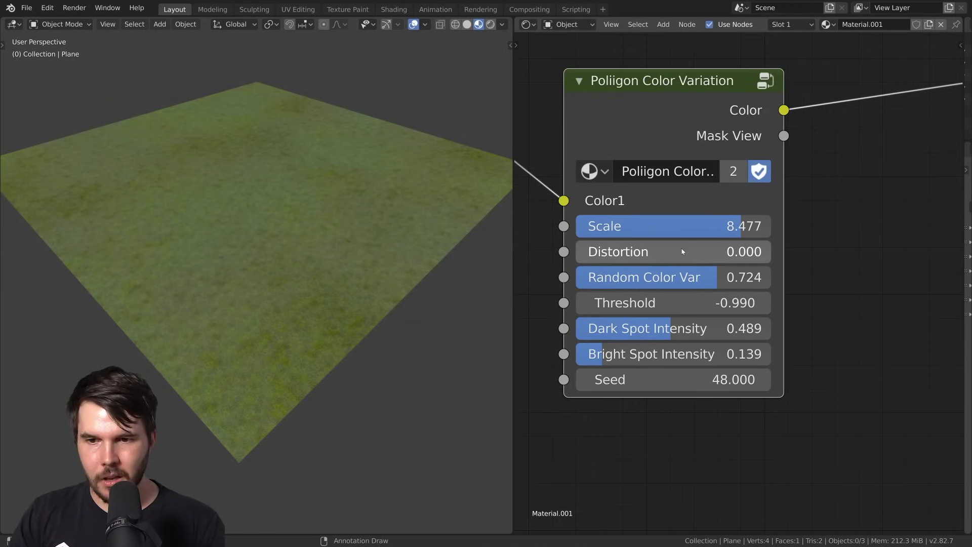
pyautogui.moveTo(673, 329); pyautogui.dragTo(652, 328)
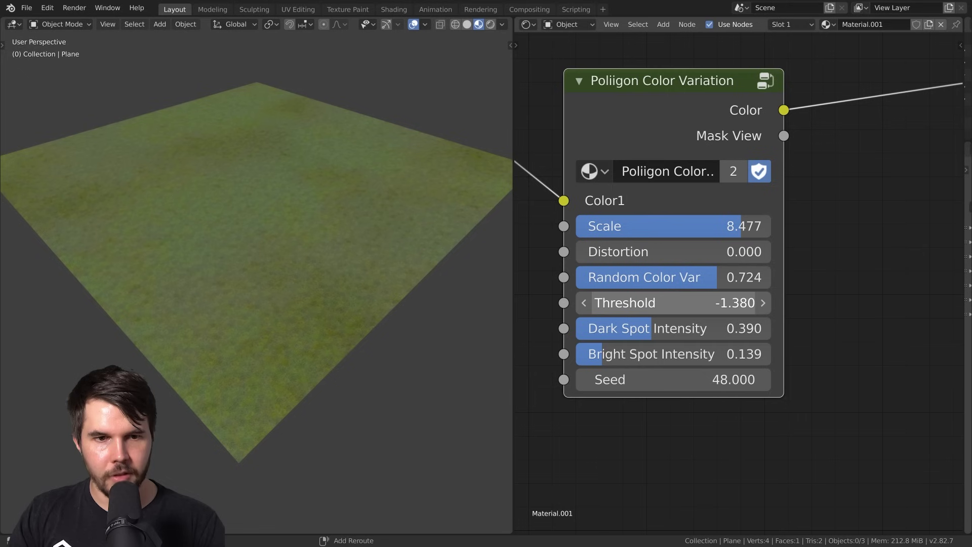
pyautogui.moveTo(673, 303); pyautogui.dragTo(669, 303)
pyautogui.scroll(2, 398, 328)
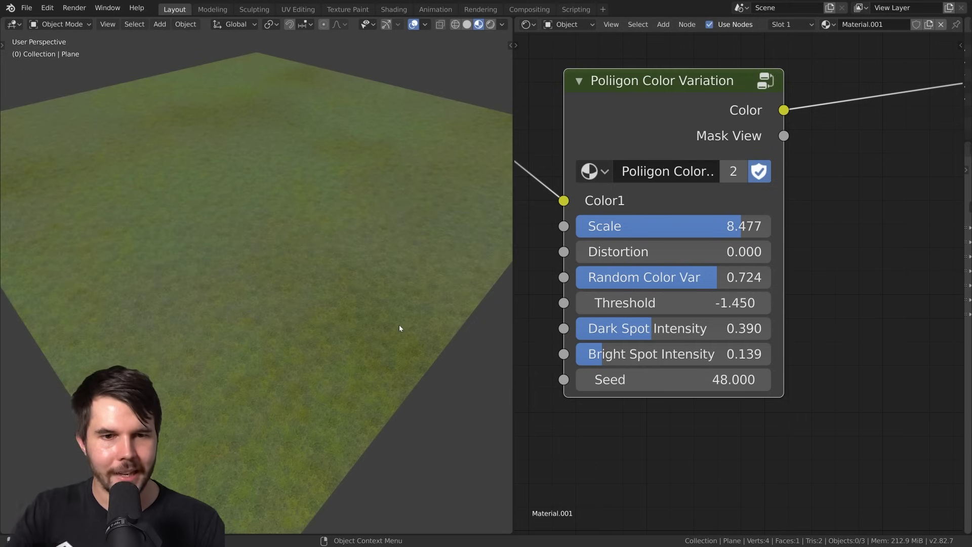
pyautogui.scroll(3, 400, 328)
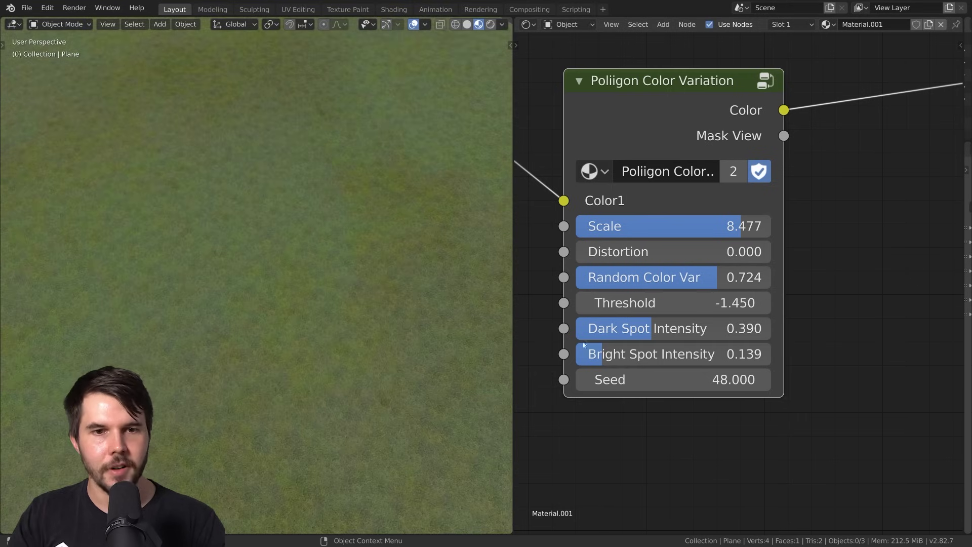
pyautogui.moveTo(677, 328); pyautogui.dragTo(797, 328)
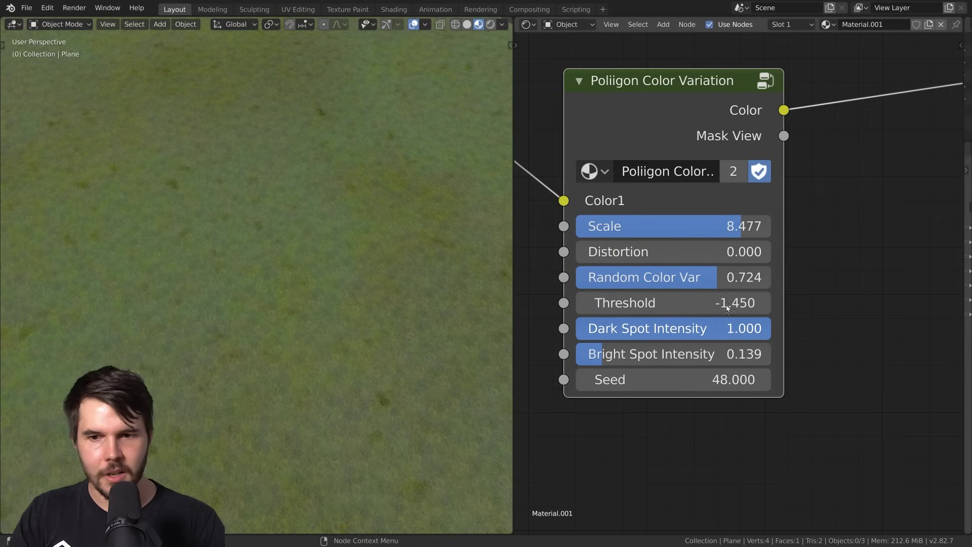
pyautogui.moveTo(728, 307); pyautogui.dragTo(725, 307)
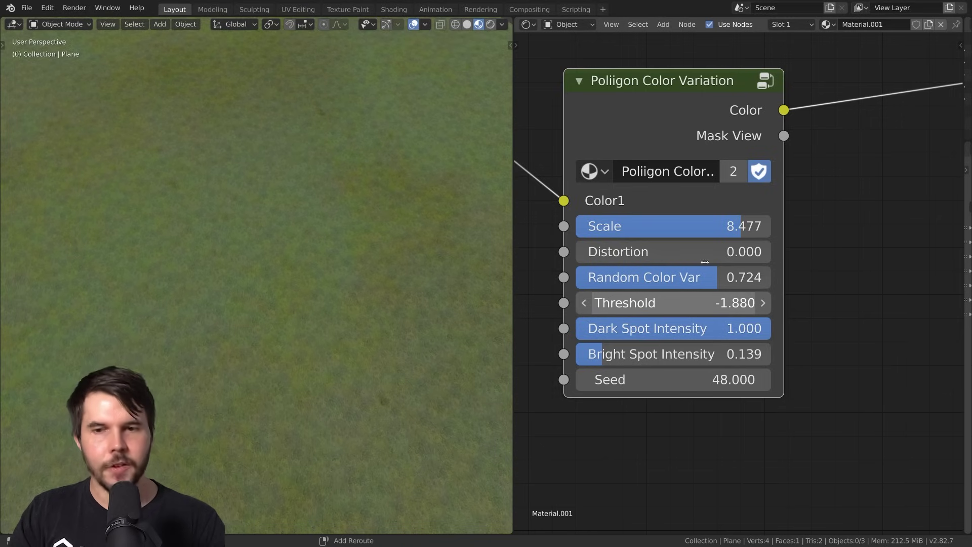
# - Preview the second Poliigon Color Variation node's Mask View output on the plane, and return the preview to its Color output
pyautogui.keyDown('ctrl'); pyautogui.keyDown('shift'); pyautogui.click(722, 118); pyautogui.keyUp('shift'); pyautogui.keyUp('ctrl')
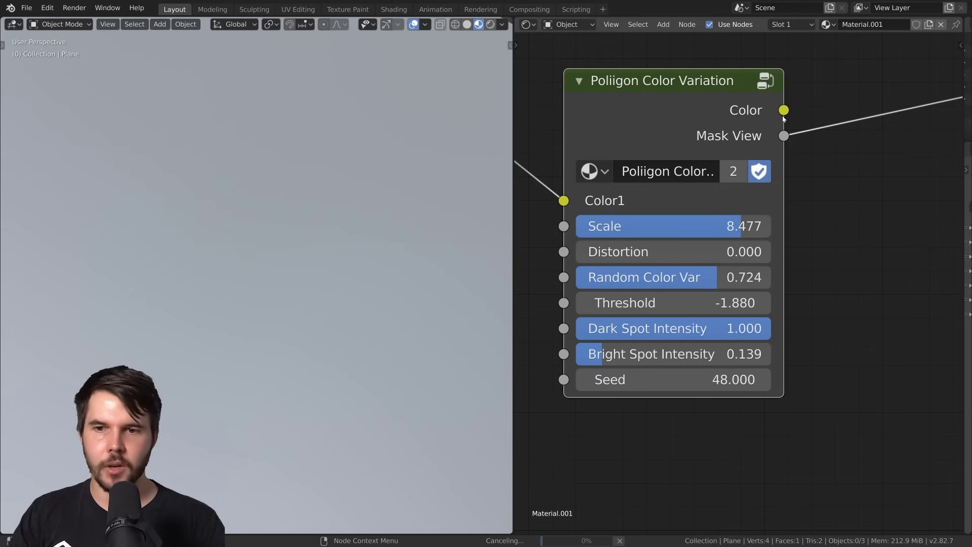
pyautogui.scroll(-3, 480, 189)
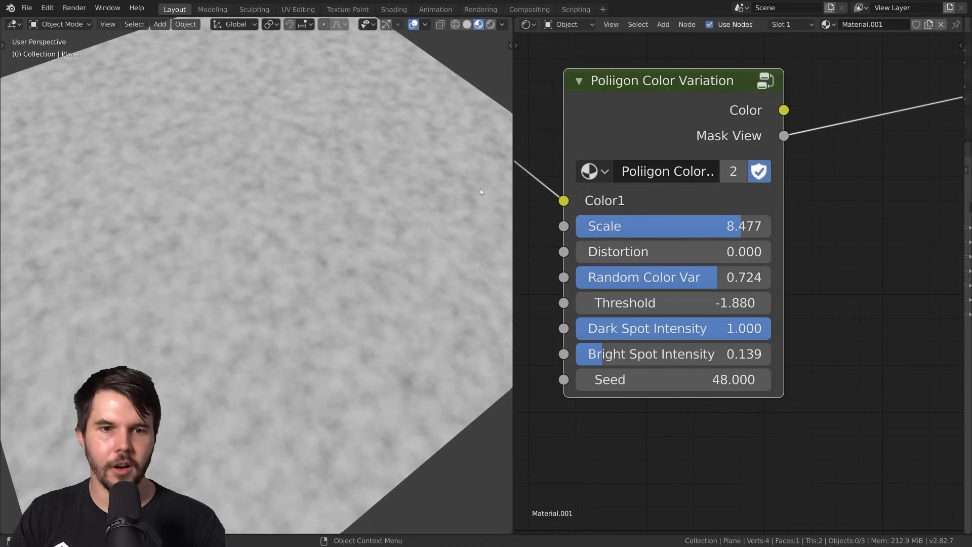
pyautogui.scroll(-2, 438, 210)
pyautogui.scroll(1, 439, 211)
pyautogui.keyDown('ctrl'); pyautogui.keyDown('shift'); pyautogui.click(741, 114); pyautogui.keyUp('shift'); pyautogui.keyUp('ctrl')
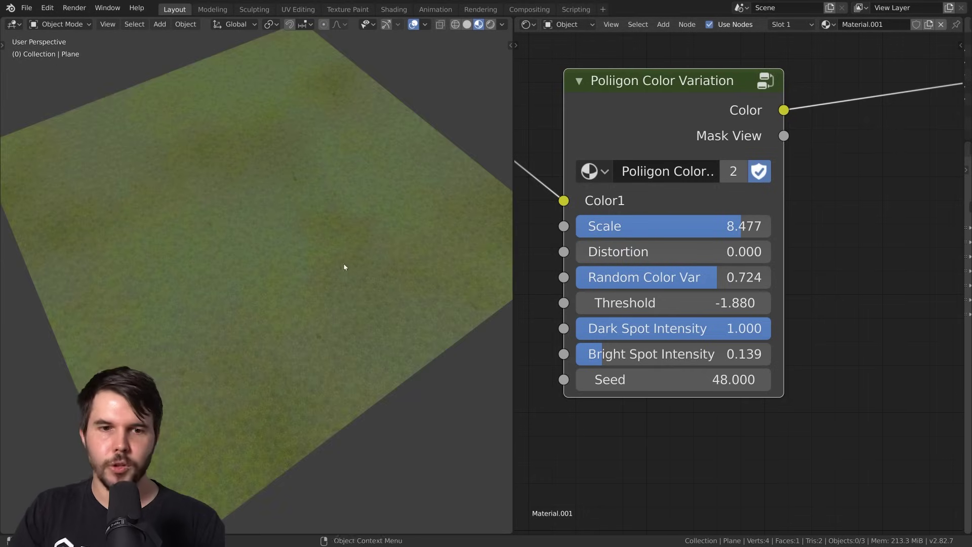
pyautogui.moveTo(344, 264); pyautogui.dragTo(361, 239, button='middle')
pyautogui.scroll(-1, 360, 241)
pyautogui.scroll(2, 362, 248)
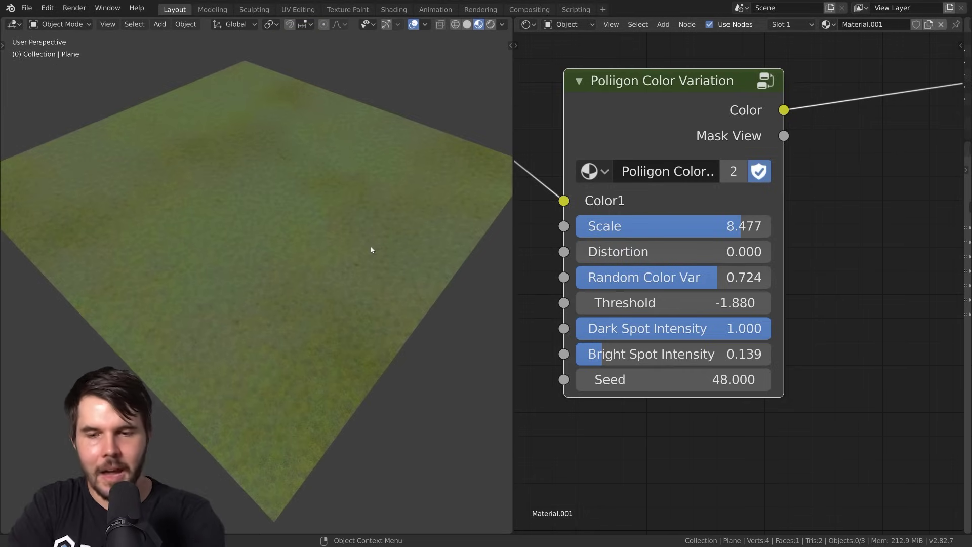
# - Compare the grass texture's plain Base Color on the plane with the output of the second Poliigon Color Variation node
pyautogui.scroll(-4, 697, 214)
pyautogui.moveTo(697, 214); pyautogui.dragTo(804, 237, button='middle')
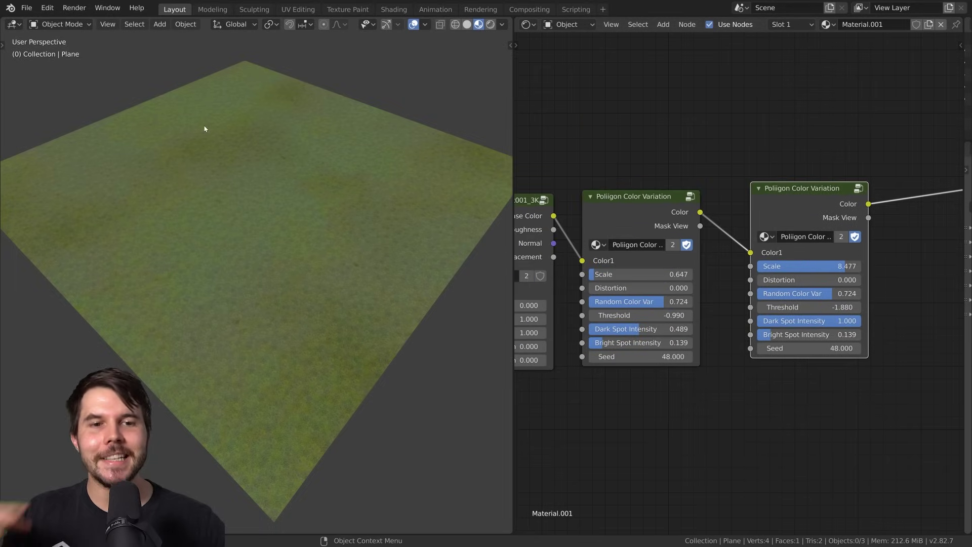
pyautogui.keyDown('ctrl'); pyautogui.keyDown('shift'); pyautogui.click(547, 211); pyautogui.keyUp('shift'); pyautogui.keyUp('ctrl')
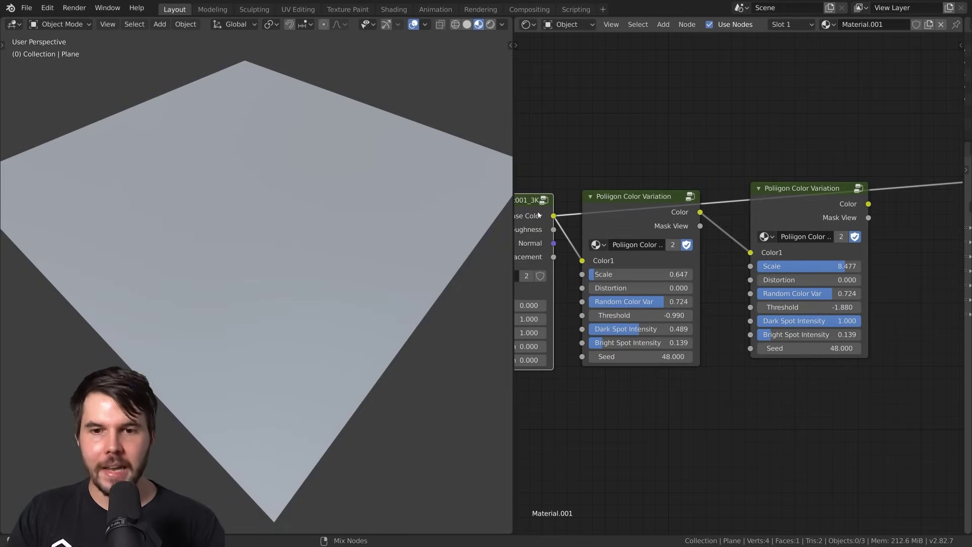
pyautogui.keyDown('ctrl'); pyautogui.keyDown('shift'); pyautogui.click(793, 190); pyautogui.keyUp('shift'); pyautogui.keyUp('ctrl')
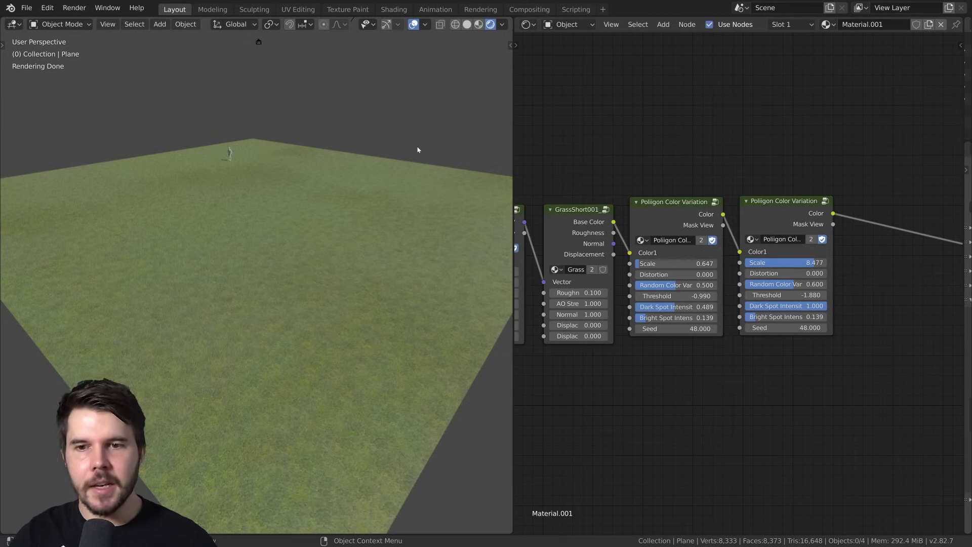
# - Switch to Google Maps in Chrome and examine the grass color variation across the sports fields in the satellite imagery
pyautogui.hotkey('alt', 'Tab')
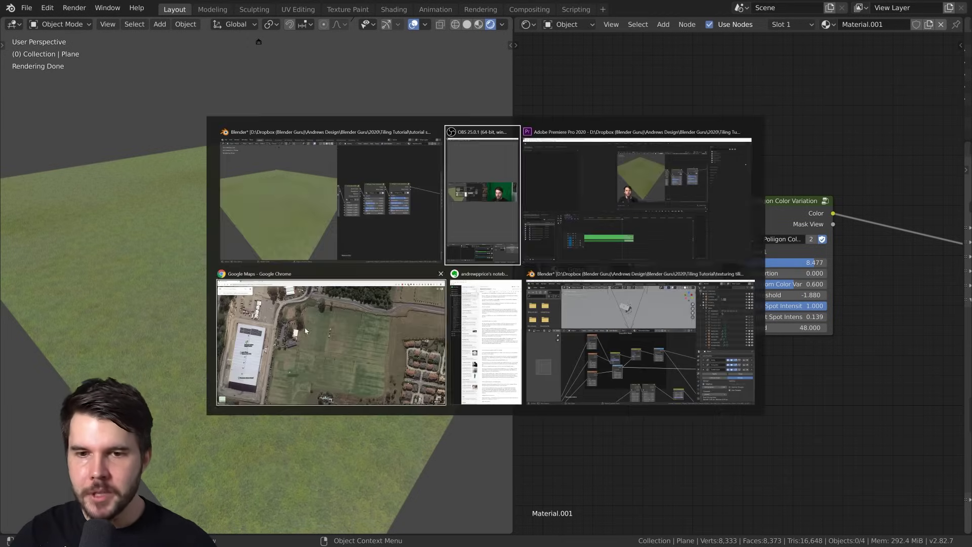
pyautogui.click(320, 324)
pyautogui.moveTo(507, 335); pyautogui.dragTo(487, 301)
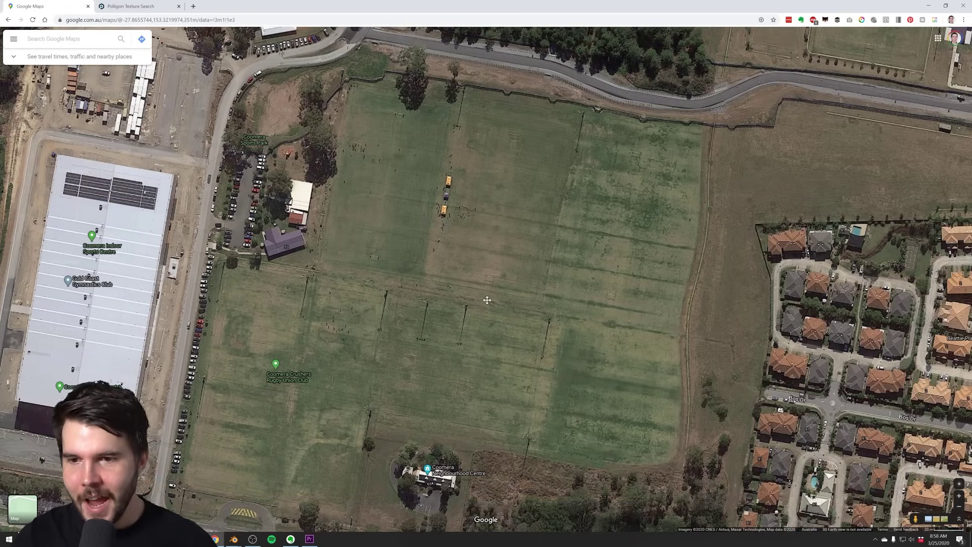
pyautogui.scroll(1, 545, 254)
pyautogui.moveTo(560, 220); pyautogui.dragTo(548, 320)
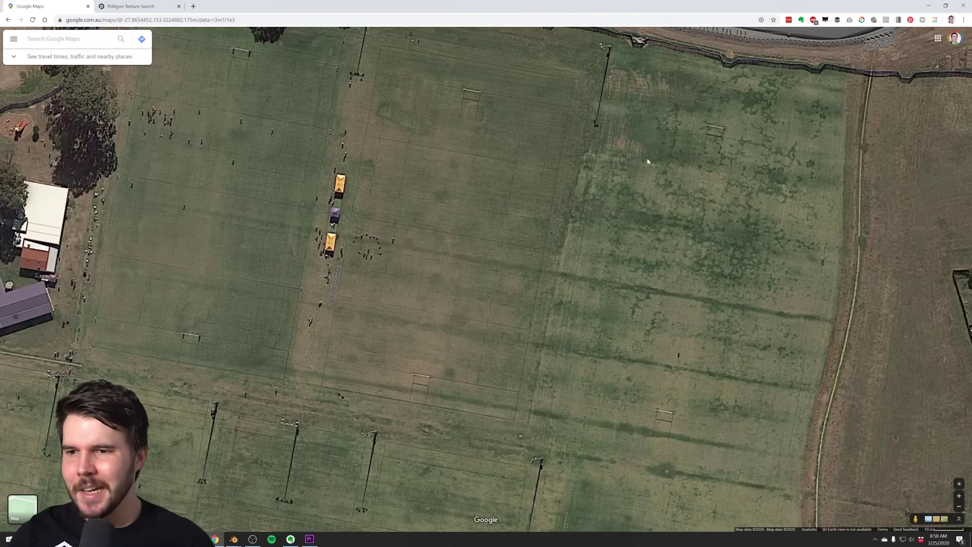
pyautogui.moveTo(415, 320); pyautogui.dragTo(462, 217)
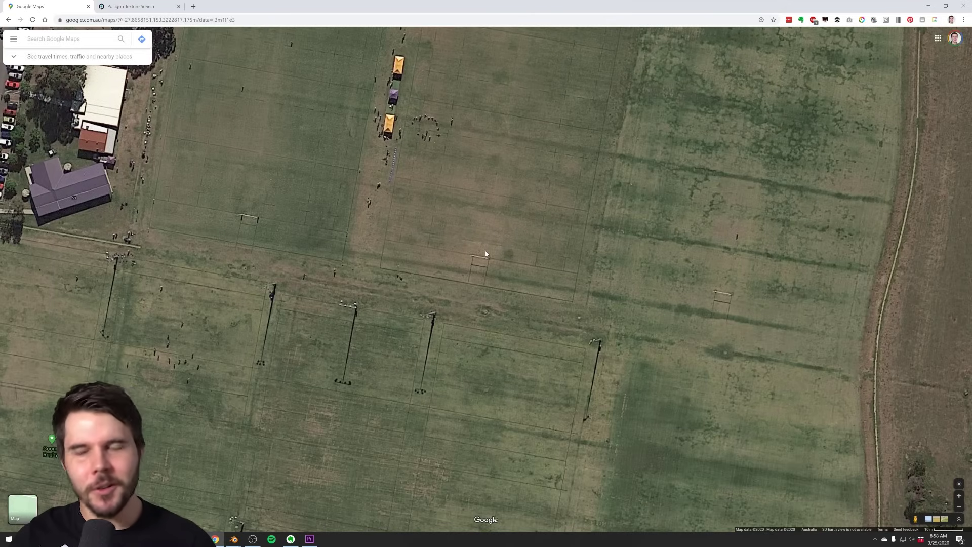
pyautogui.moveTo(495, 273); pyautogui.dragTo(439, 156)
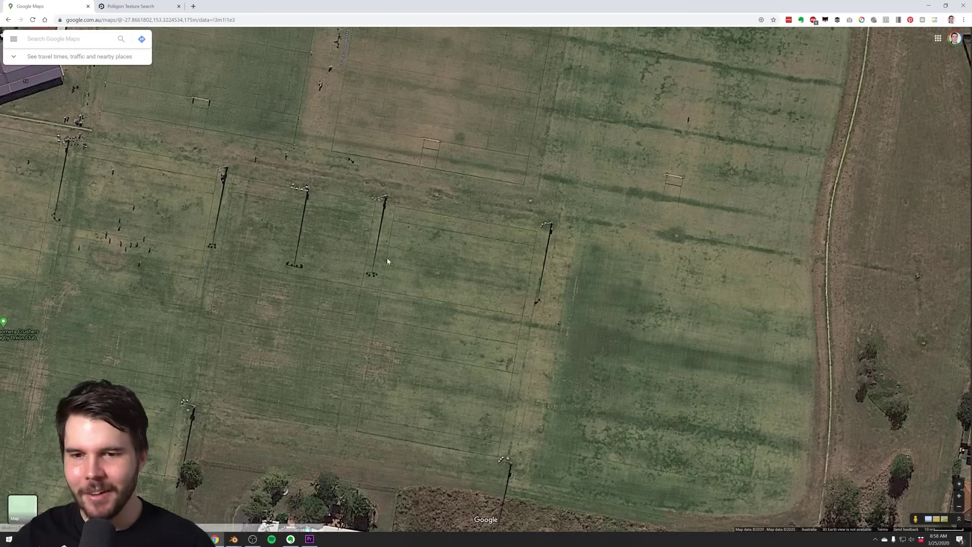
pyautogui.moveTo(421, 231); pyautogui.dragTo(444, 266)
pyautogui.scroll(-2, 445, 266)
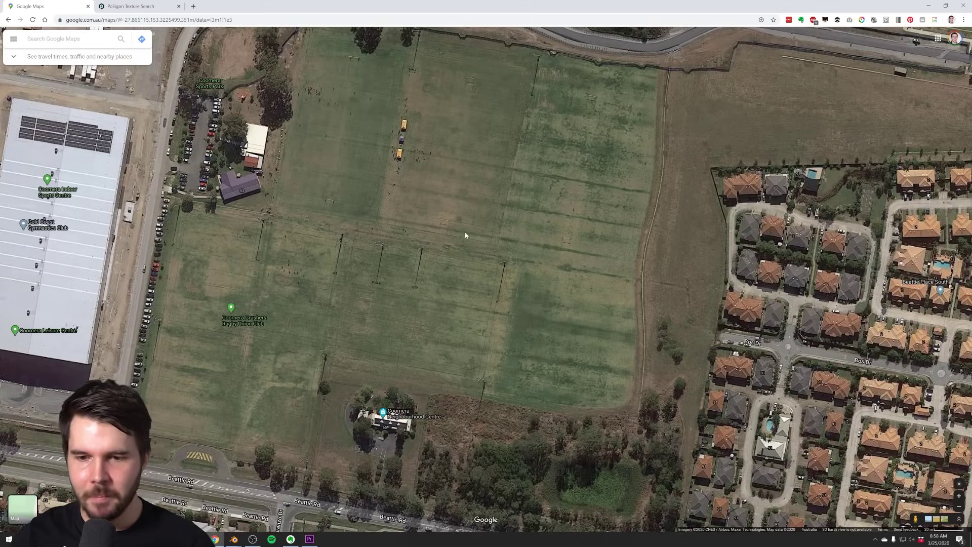
pyautogui.moveTo(465, 232); pyautogui.dragTo(534, 349)
pyautogui.scroll(2, 495, 290)
pyautogui.moveTo(501, 287)
pyautogui.mouseDown()
pyautogui.moveTo(494, 373)
pyautogui.moveTo(505, 284)
pyautogui.mouseUp()
pyautogui.scroll(-2, 493, 374)
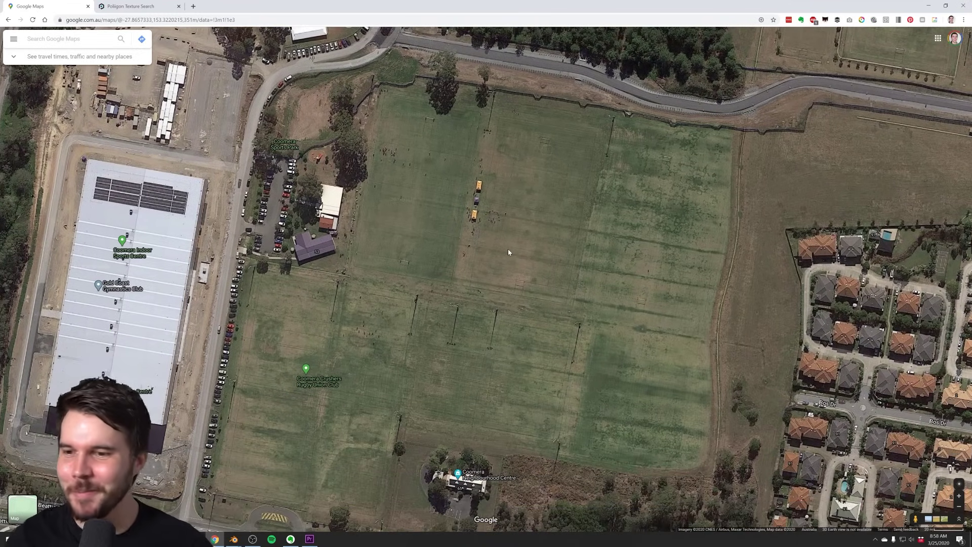
pyautogui.scroll(-3, 500, 311)
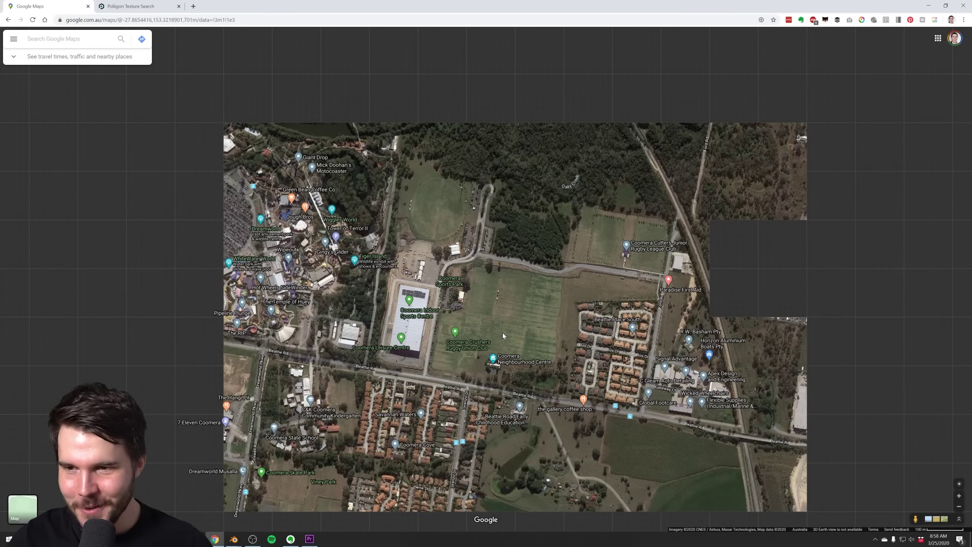
pyautogui.scroll(3, 506, 329)
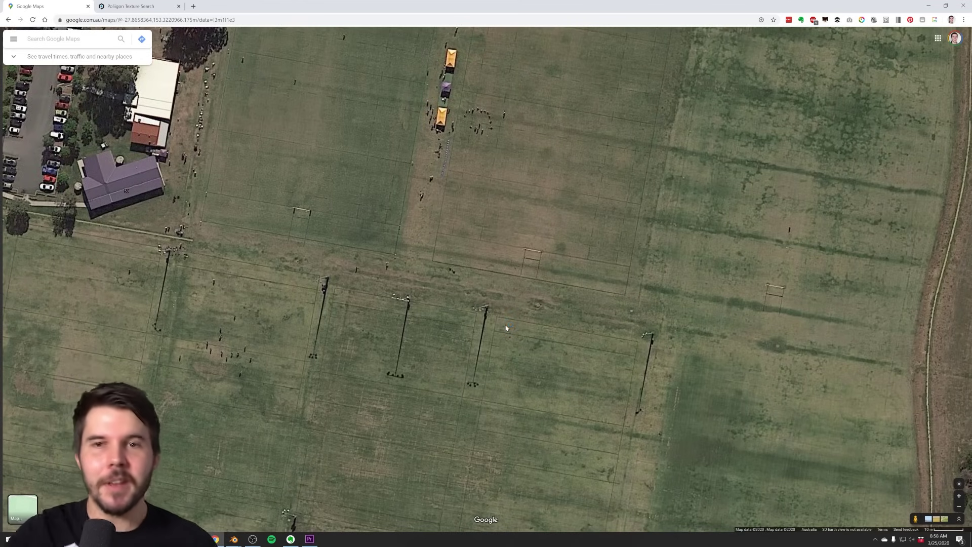
pyautogui.moveTo(554, 209); pyautogui.dragTo(551, 257)
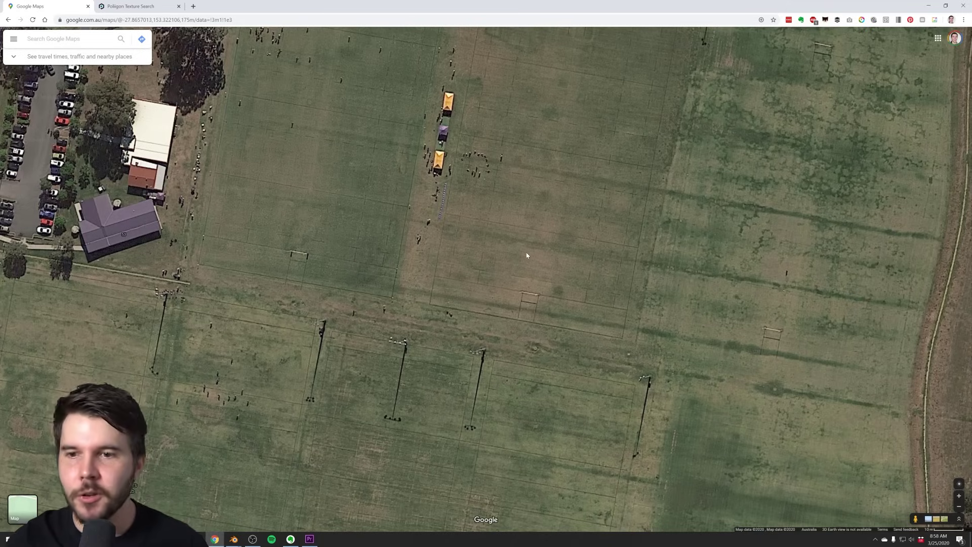
pyautogui.moveTo(527, 256); pyautogui.dragTo(484, 282)
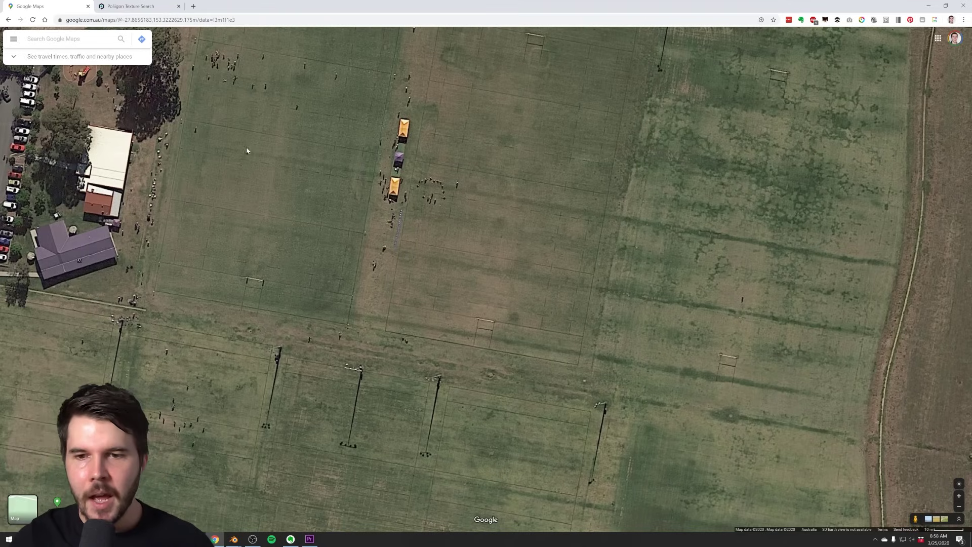
# - Switch to the Poliigon texture search page and preview the dirt textures in the Ground category
pyautogui.click(104, 5)
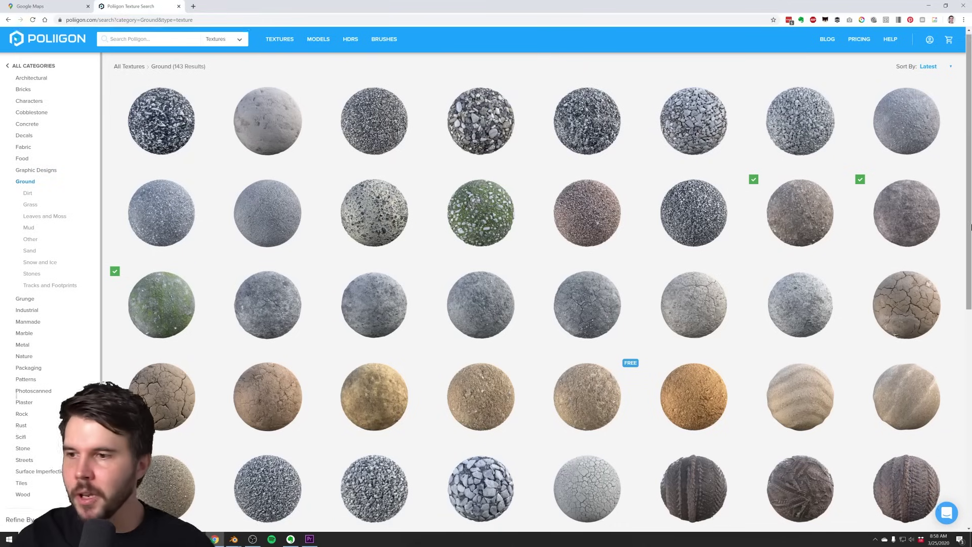
pyautogui.scroll(-1, 811, 122)
pyautogui.moveTo(908, 170)
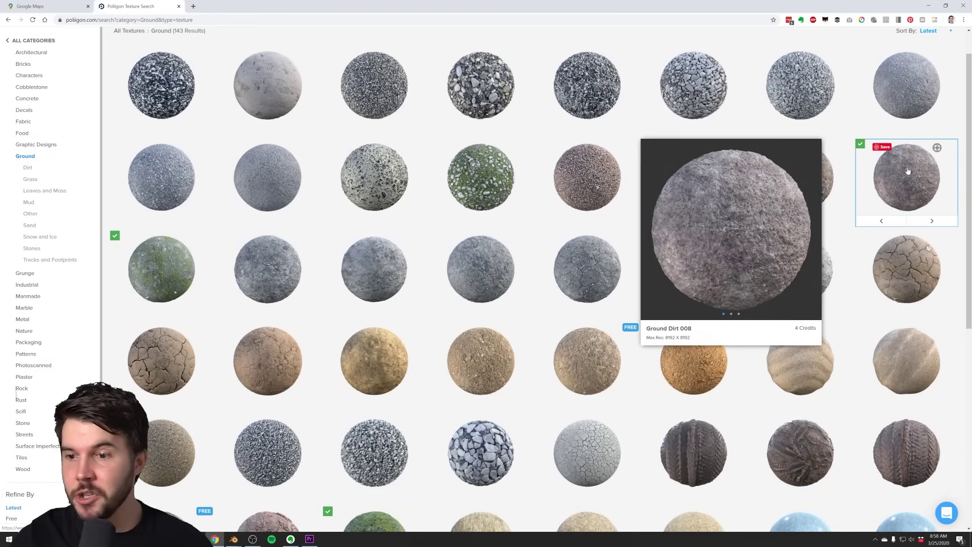
pyautogui.moveTo(776, 179)
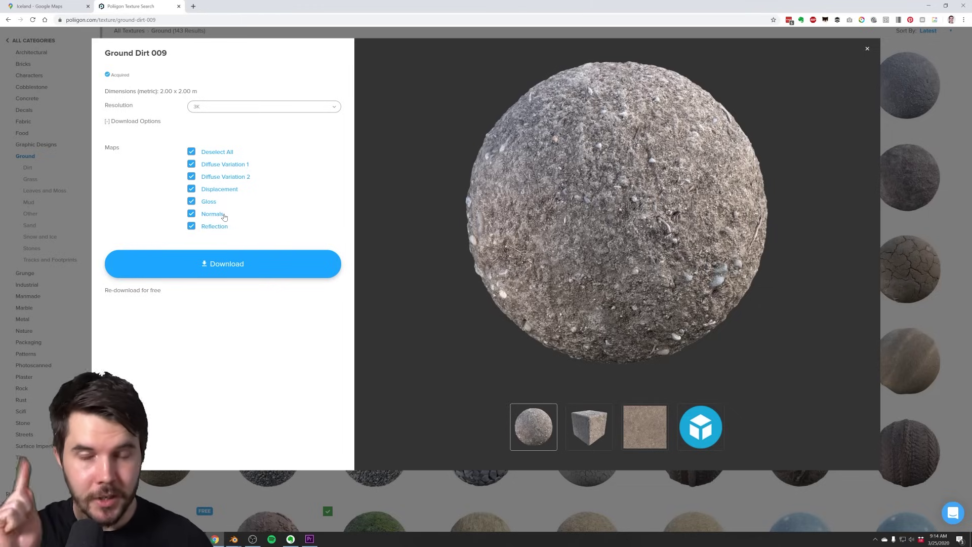
# - Switch back to Blender and apply the GroundDirt009_3K material to the plane with the Poliigon Material Converter
pyautogui.hotkey('alt', 'Tab')
pyautogui.moveTo(569, 285); pyautogui.dragTo(646, 266, button='middle')
pyautogui.scroll(1, 649, 265)
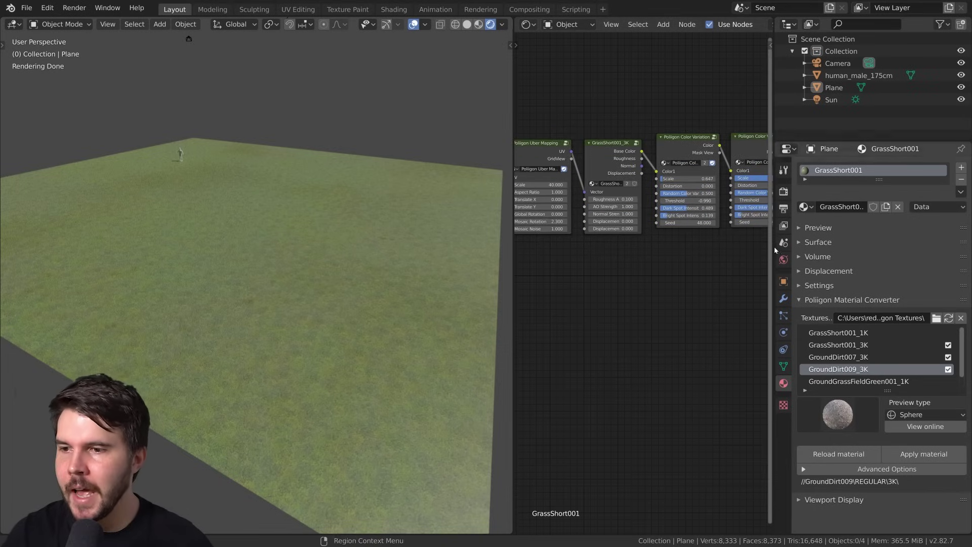
pyautogui.hotkey('shift', 'a')
pyautogui.moveTo(572, 263)
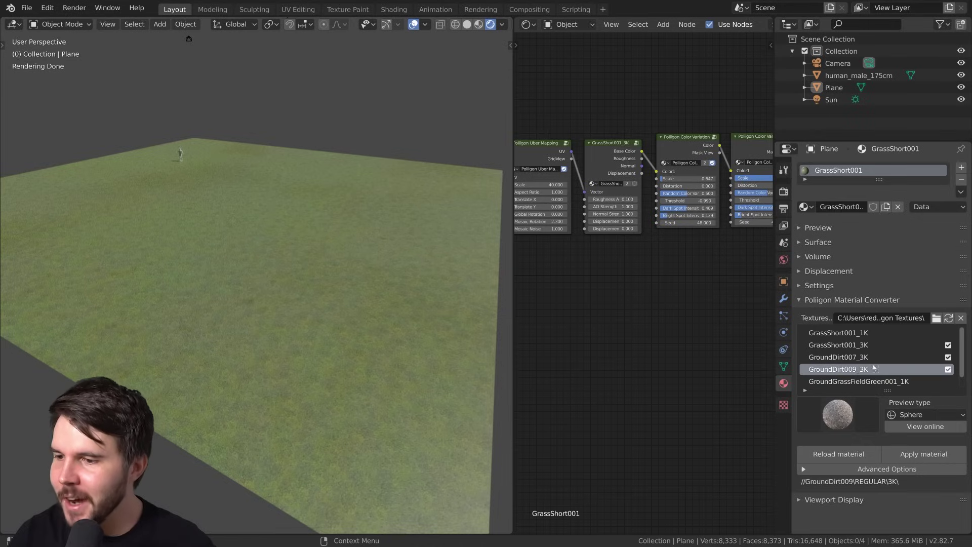
pyautogui.click(926, 318)
pyautogui.press('Return')
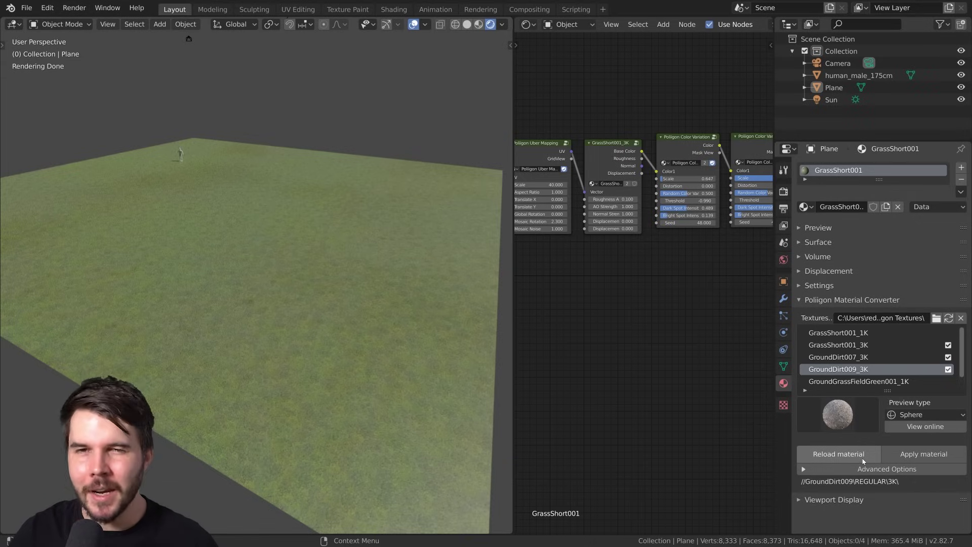
pyautogui.click(386, 214)
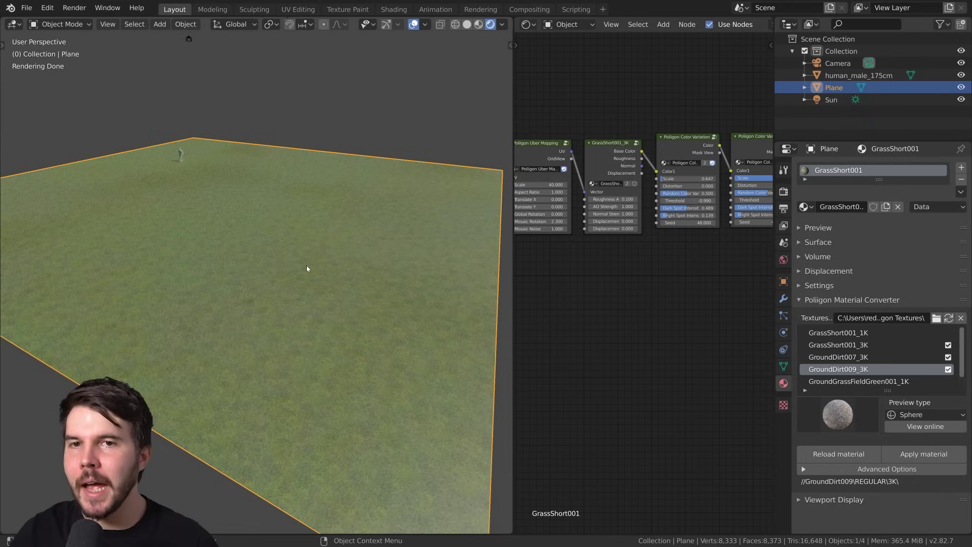
pyautogui.click(904, 454)
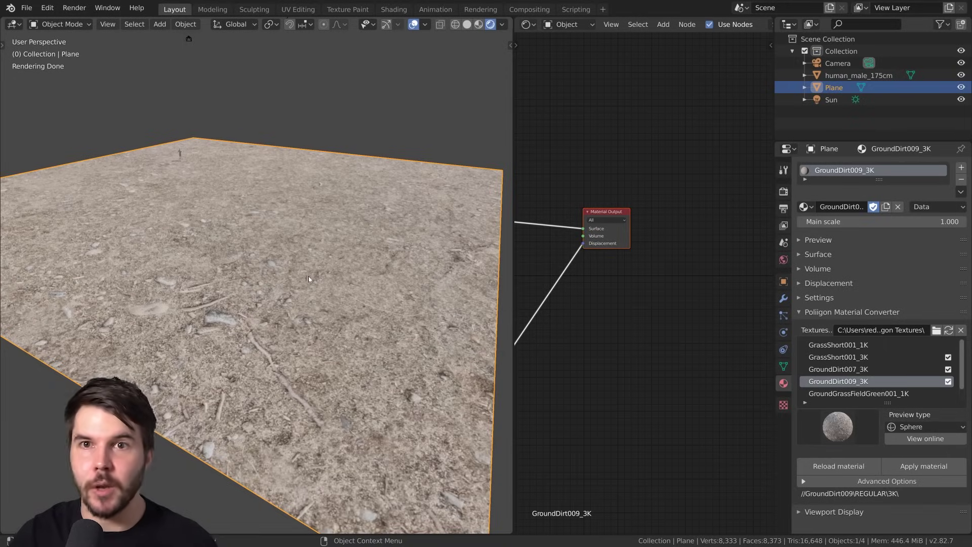
# - Open the GroundDirt009_3K node group for editing and bring its texture map nodes into view
pyautogui.press('Home')
pyautogui.scroll(3, 621, 251)
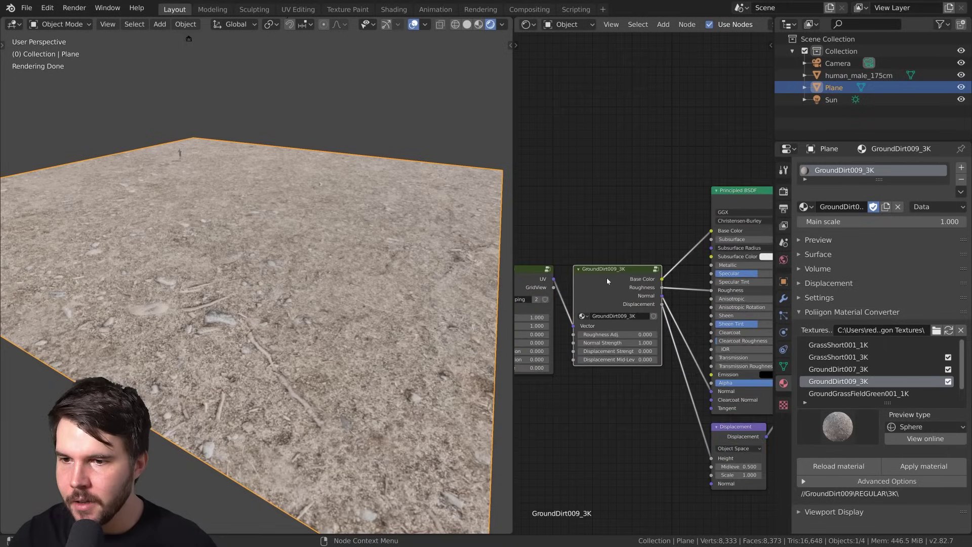
pyautogui.moveTo(620, 251); pyautogui.dragTo(649, 235, button='middle')
pyautogui.moveTo(649, 235); pyautogui.dragTo(652, 230)
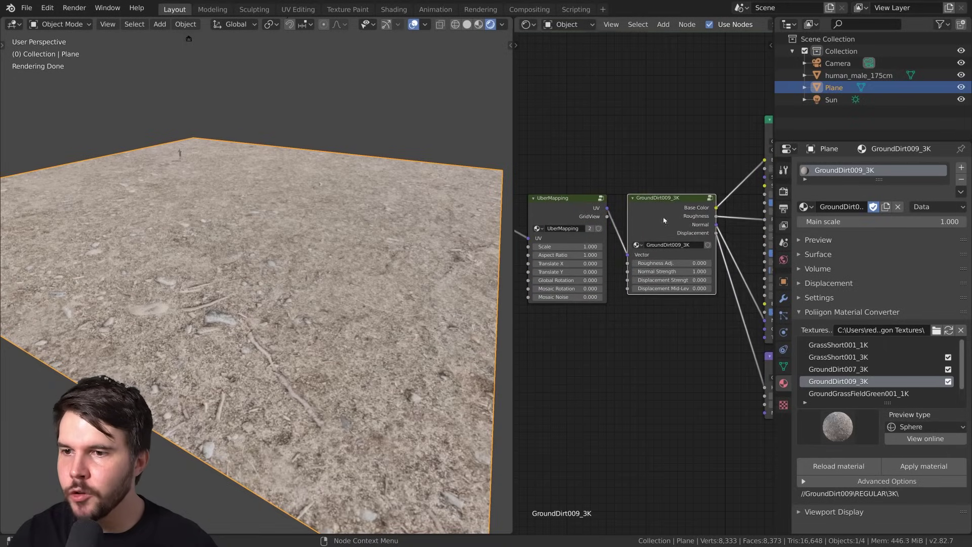
pyautogui.press('Tab')
pyautogui.moveTo(664, 220); pyautogui.dragTo(674, 281, button='middle')
pyautogui.press('Home')
pyautogui.scroll(4, 627, 256)
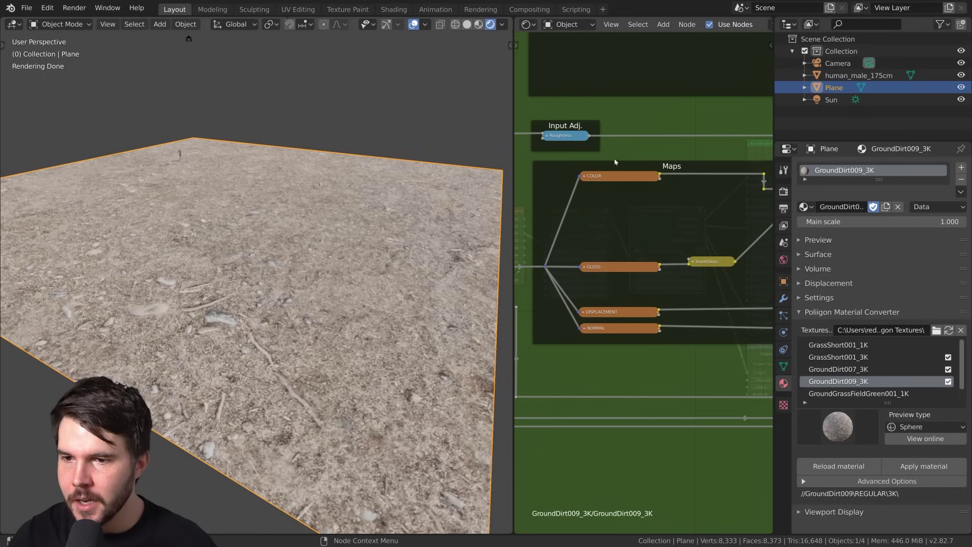
# - Leave the GroundDirt009_3K node group and assign the GrassShort001 material back to the plane
pyautogui.scroll(-2, 604, 307)
pyautogui.press('Tab')
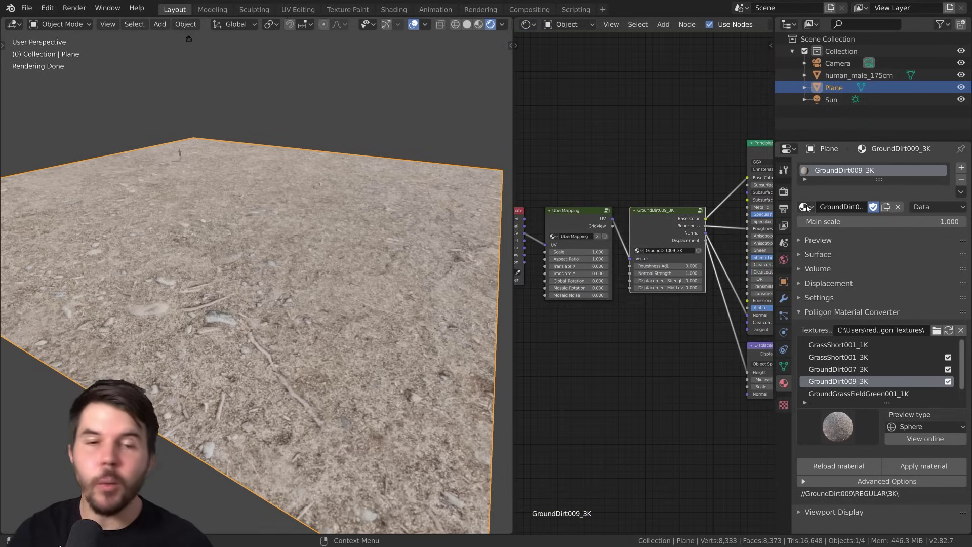
pyautogui.click(805, 207)
pyautogui.press('Up')
pyautogui.press('Up')
pyautogui.press('Down')
pyautogui.press('Up')
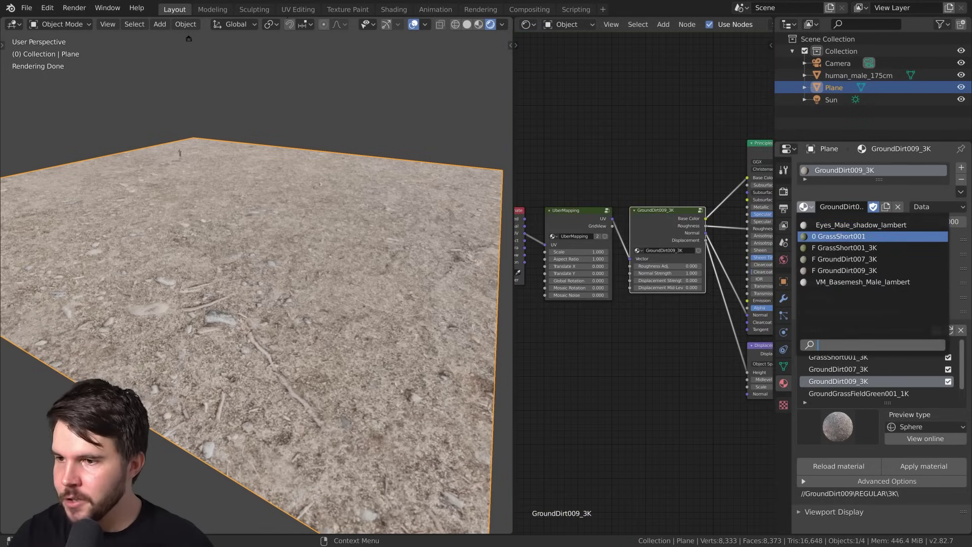
pyautogui.press('Return')
pyautogui.scroll(-4, 670, 275)
pyautogui.moveTo(740, 208); pyautogui.dragTo(573, 240, button='middle')
pyautogui.scroll(3, 651, 269)
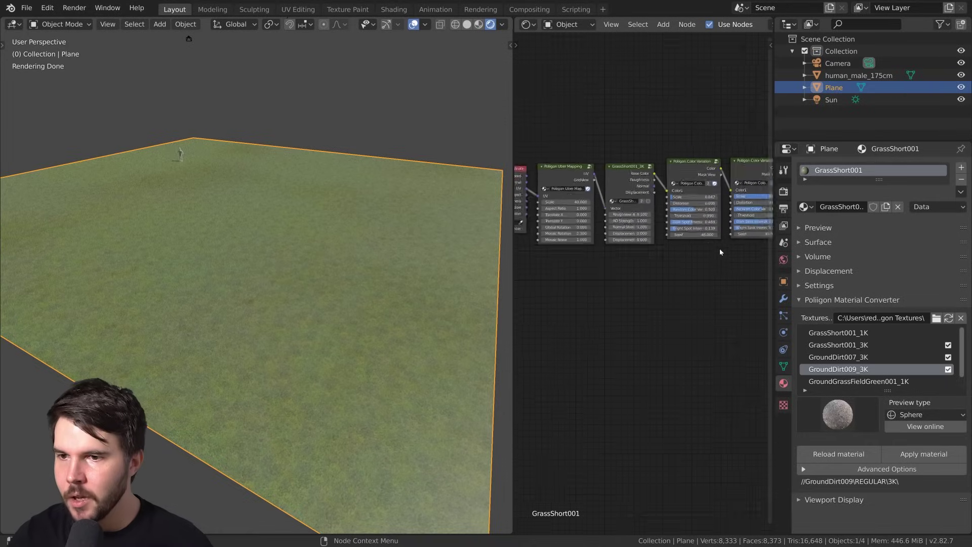
# - Add the GroundDirt009_3K group node below the GrassShort001_3K node and widen the node editor
pyautogui.moveTo(721, 252); pyautogui.dragTo(707, 235, button='middle')
pyautogui.scroll(2, 674, 243)
pyautogui.moveTo(644, 253); pyautogui.dragTo(636, 223, button='middle')
pyautogui.hotkey('shift', 'a')
pyautogui.moveTo(607, 266)
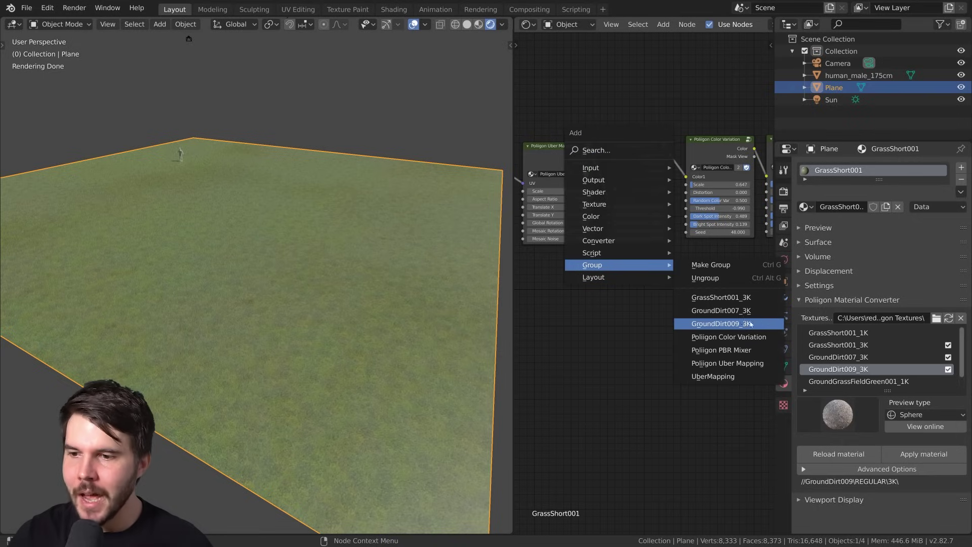
pyautogui.click(727, 324)
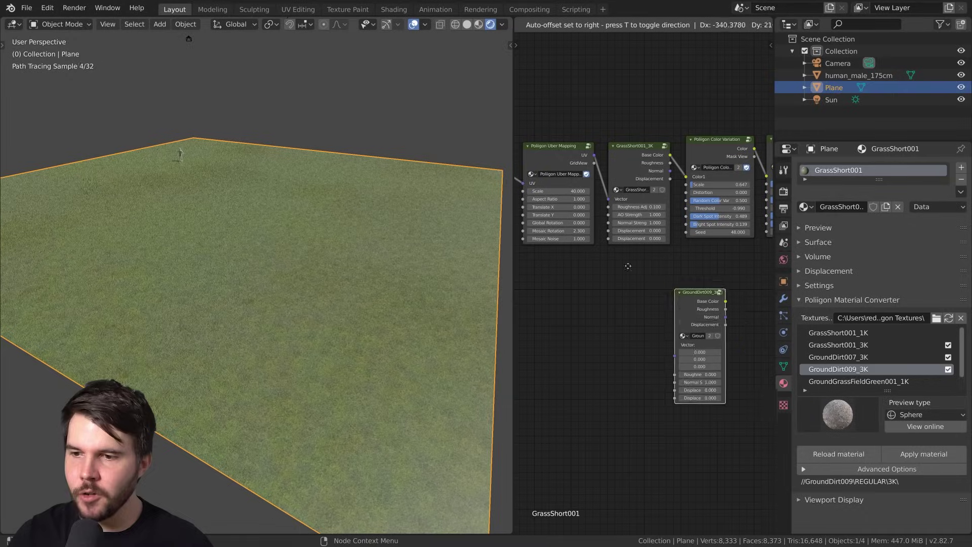
pyautogui.click(667, 306)
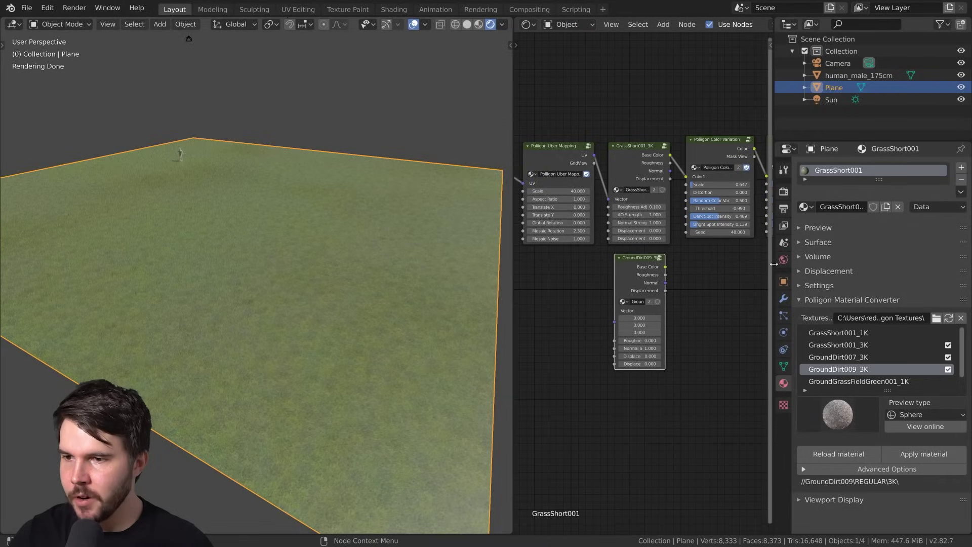
pyautogui.moveTo(774, 264); pyautogui.dragTo(965, 264)
pyautogui.scroll(2, 822, 287)
pyautogui.moveTo(822, 287); pyautogui.dragTo(730, 303, button='middle')
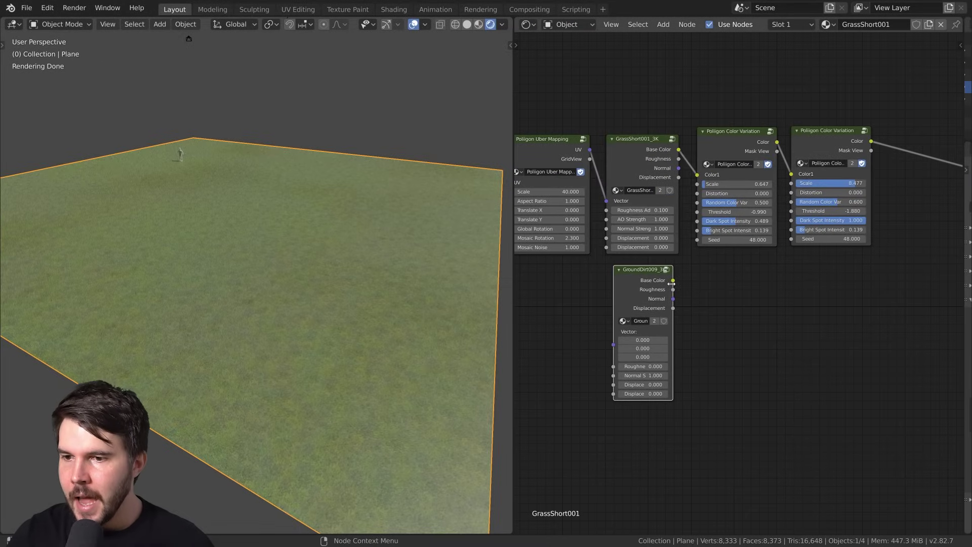
# - Preview the GroundDirt009_3K node's output maps on the plane
pyautogui.keyDown('ctrl'); pyautogui.keyDown('shift'); pyautogui.click(670, 283); pyautogui.keyUp('shift'); pyautogui.keyUp('ctrl')
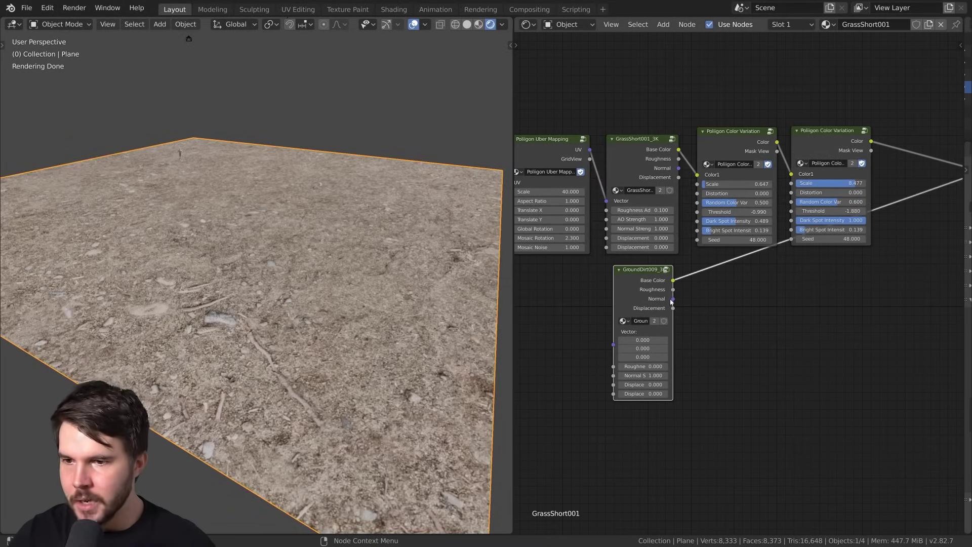
pyautogui.keyDown('ctrl'); pyautogui.keyDown('shift'); pyautogui.click(660, 300); pyautogui.keyUp('shift'); pyautogui.keyUp('ctrl')
pyautogui.keyDown('ctrl'); pyautogui.keyDown('shift'); pyautogui.click(660, 300); pyautogui.keyUp('shift'); pyautogui.keyUp('ctrl')
pyautogui.keyDown('ctrl'); pyautogui.keyDown('shift'); pyautogui.click(660, 300); pyautogui.keyUp('shift'); pyautogui.keyUp('ctrl')
pyautogui.keyDown('ctrl'); pyautogui.keyDown('shift'); pyautogui.click(660, 299); pyautogui.keyUp('shift'); pyautogui.keyUp('ctrl')
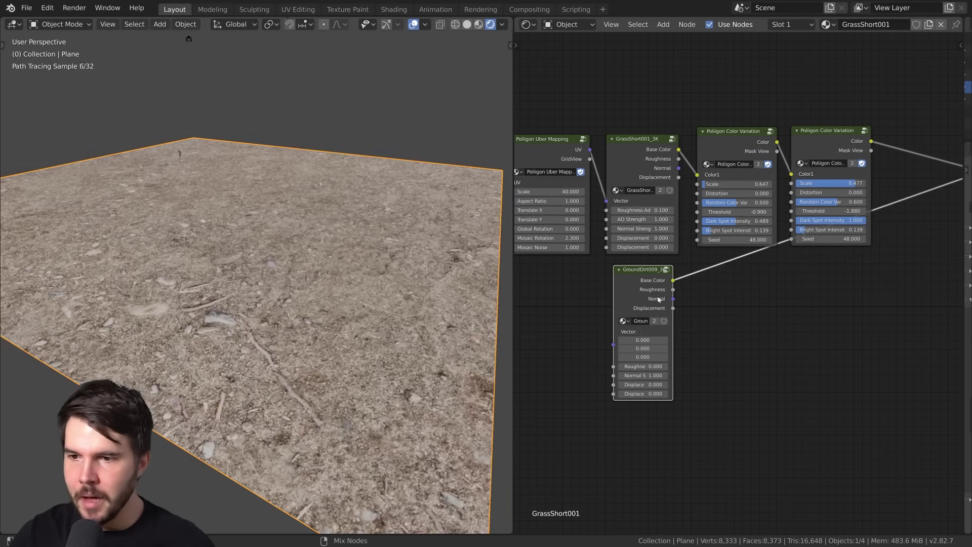
pyautogui.moveTo(679, 295); pyautogui.dragTo(619, 318, button='middle')
pyautogui.moveTo(760, 236); pyautogui.dragTo(743, 242, button='middle')
pyautogui.moveTo(582, 310)
pyautogui.mouseDown()
pyautogui.moveTo(596, 306)
pyautogui.moveTo(586, 313)
pyautogui.mouseUp()
# - Preview the GrassShort001_3K output maps on the plane and compare them with the GroundDirt009_3K maps
pyautogui.keyDown('ctrl'); pyautogui.keyDown('shift'); pyautogui.click(577, 205); pyautogui.keyUp('shift'); pyautogui.keyUp('ctrl')
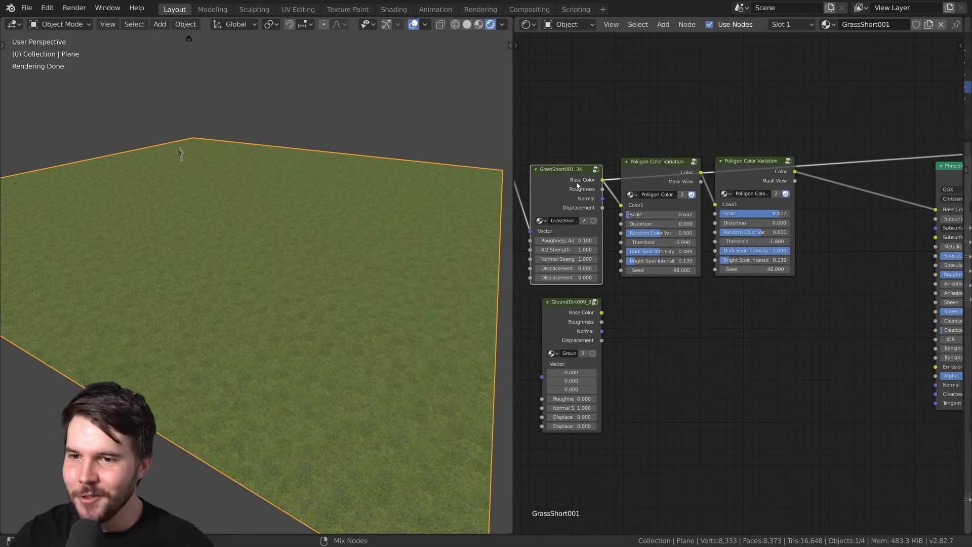
pyautogui.keyDown('ctrl'); pyautogui.keyDown('shift'); pyautogui.click(584, 189); pyautogui.keyUp('shift'); pyautogui.keyUp('ctrl')
pyautogui.keyDown('ctrl'); pyautogui.keyDown('shift'); pyautogui.click(584, 189); pyautogui.keyUp('shift'); pyautogui.keyUp('ctrl')
pyautogui.keyDown('ctrl'); pyautogui.keyDown('shift'); pyautogui.click(584, 189); pyautogui.keyUp('shift'); pyautogui.keyUp('ctrl')
pyautogui.keyDown('ctrl'); pyautogui.keyDown('shift'); pyautogui.click(584, 189); pyautogui.keyUp('shift'); pyautogui.keyUp('ctrl')
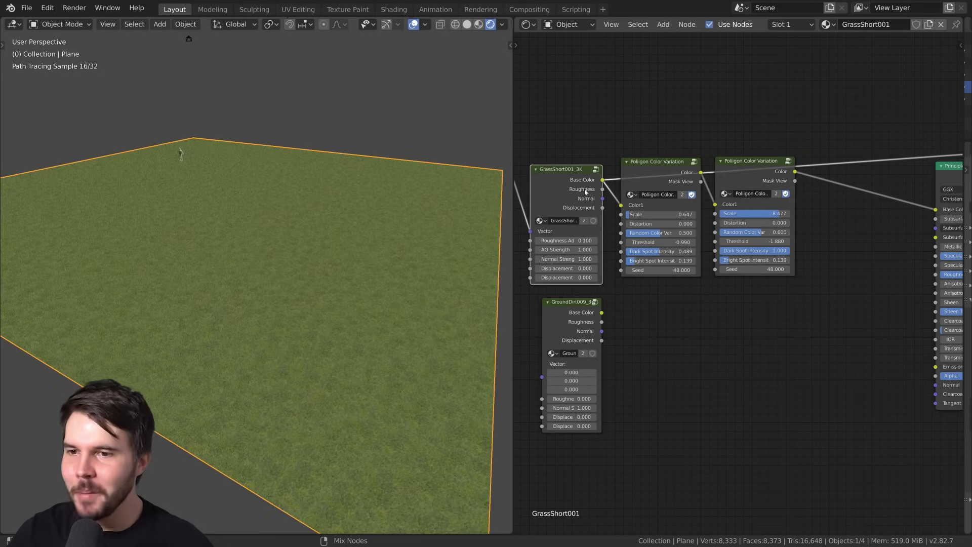
pyautogui.keyDown('ctrl'); pyautogui.keyDown('shift'); pyautogui.click(574, 330); pyautogui.keyUp('shift'); pyautogui.keyUp('ctrl')
pyautogui.keyDown('ctrl'); pyautogui.keyDown('shift'); pyautogui.click(574, 330); pyautogui.keyUp('shift'); pyautogui.keyUp('ctrl')
pyautogui.keyDown('ctrl'); pyautogui.keyDown('shift'); pyautogui.click(574, 329); pyautogui.keyUp('shift'); pyautogui.keyUp('ctrl')
pyautogui.keyDown('ctrl'); pyautogui.keyDown('shift'); pyautogui.click(575, 328); pyautogui.keyUp('shift'); pyautogui.keyUp('ctrl')
pyautogui.keyDown('ctrl'); pyautogui.keyDown('shift'); pyautogui.click(576, 328); pyautogui.keyUp('shift'); pyautogui.keyUp('ctrl')
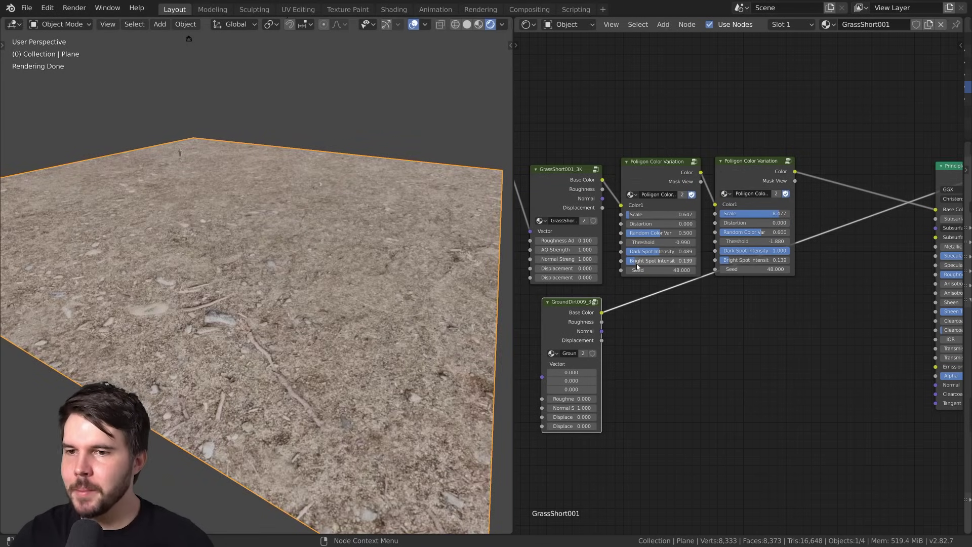
pyautogui.moveTo(637, 267); pyautogui.dragTo(627, 334, button='middle')
pyautogui.scroll(-2, 648, 264)
pyautogui.hotkey('shift', 'a')
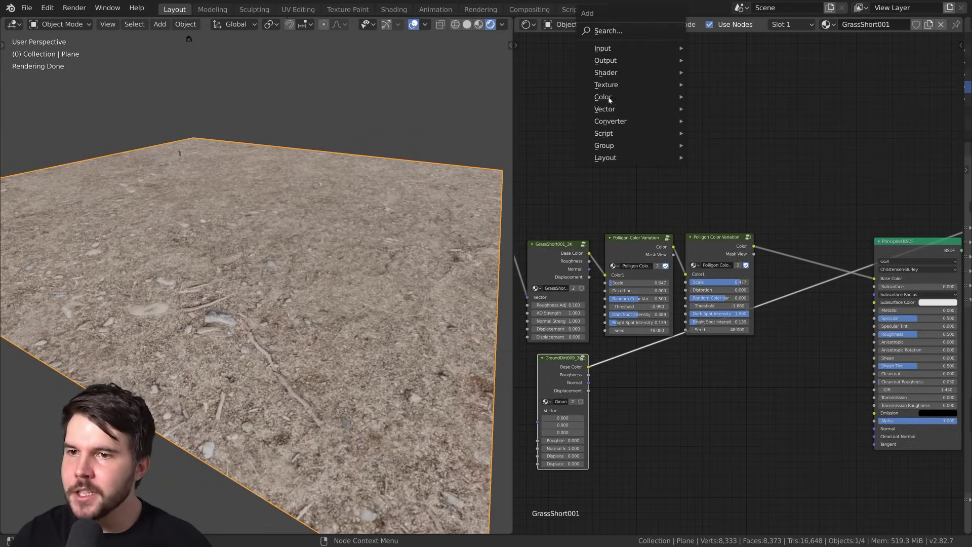
pyautogui.moveTo(616, 84)
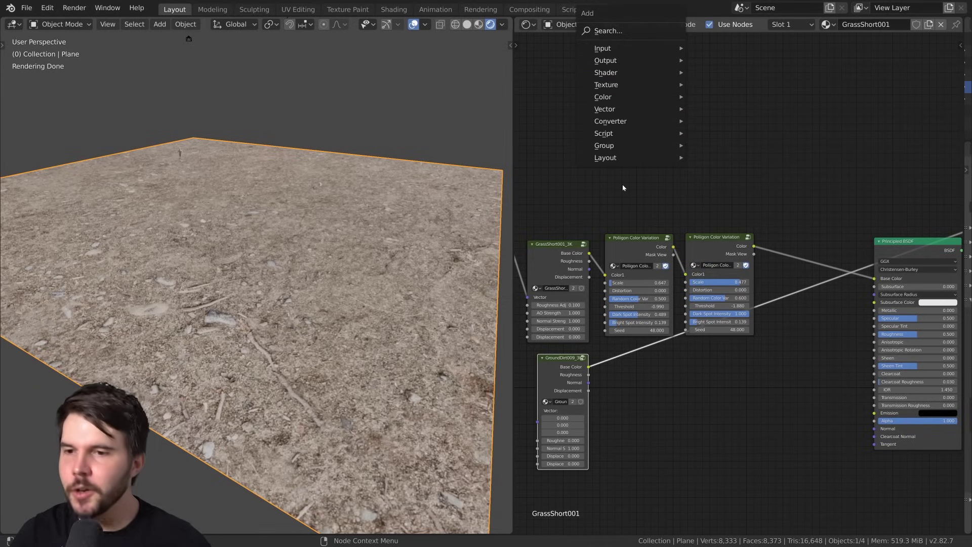
pyautogui.moveTo(590, 406); pyautogui.dragTo(655, 351, button='middle')
pyautogui.scroll(1, 657, 345)
pyautogui.moveTo(665, 315)
pyautogui.mouseDown()
pyautogui.moveTo(699, 310)
pyautogui.moveTo(668, 322)
pyautogui.moveTo(672, 332)
pyautogui.mouseUp()
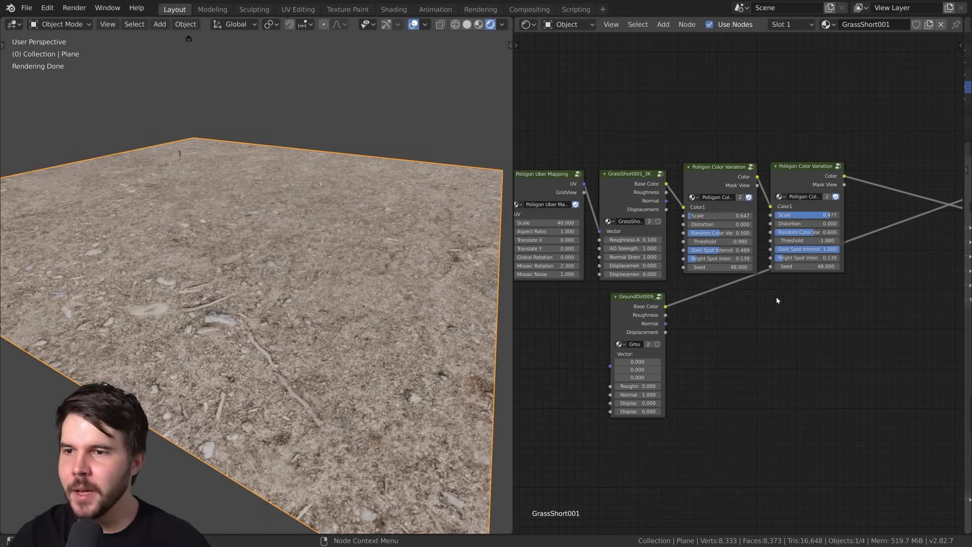
# - Insert a Poliigon PBR Mixer group node between the second Color Variation node and the Principled BSDF
pyautogui.moveTo(777, 297); pyautogui.dragTo(703, 284, button='middle')
pyautogui.hotkey('shift', 'a')
pyautogui.moveTo(759, 219)
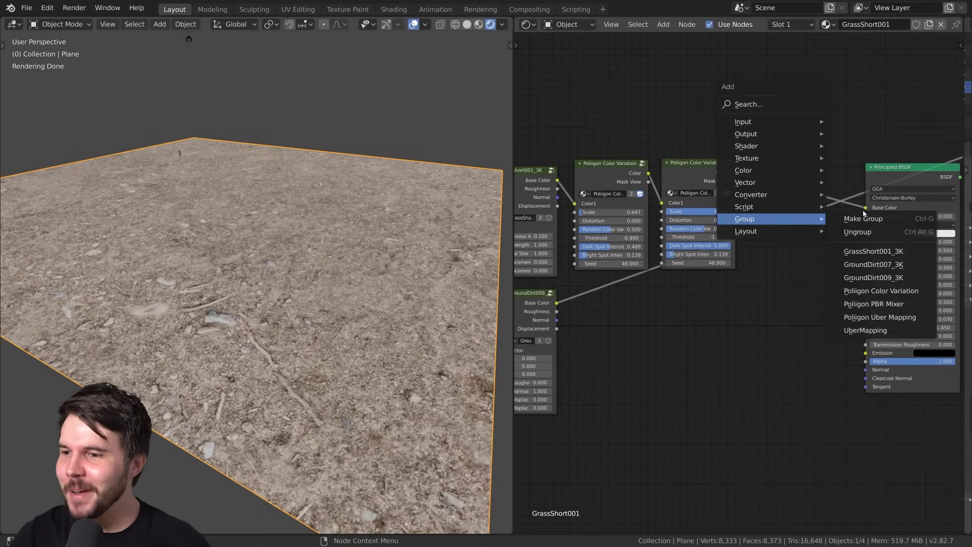
pyautogui.click(885, 308)
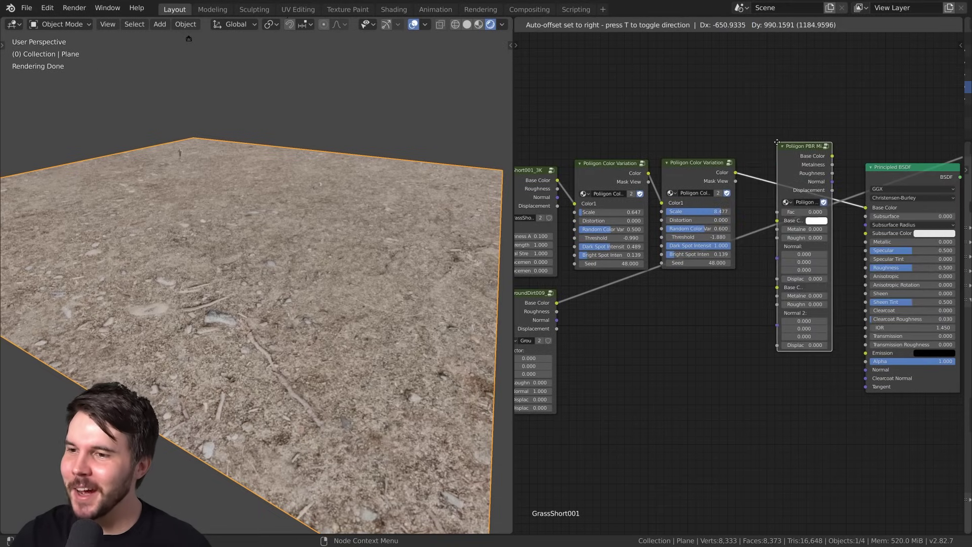
pyautogui.click(779, 143)
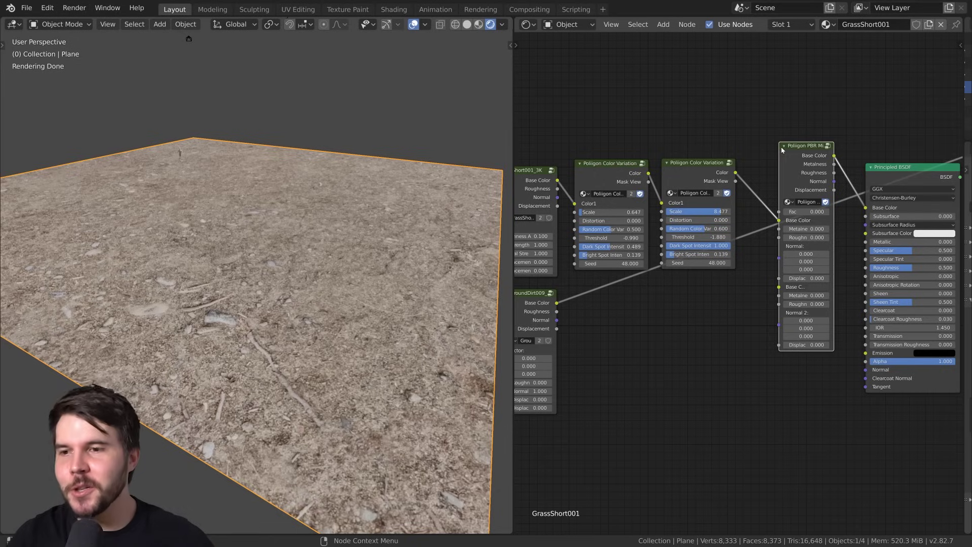
# - Move the Poliigon PBR Mixer node slightly lower and widen it so its input names are readable
pyautogui.click(709, 164)
pyautogui.click(620, 180)
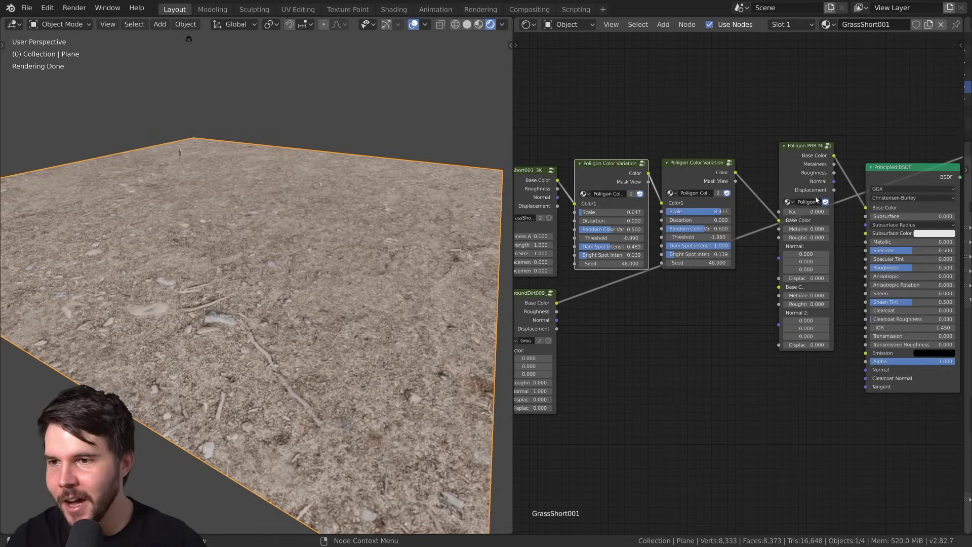
pyautogui.scroll(2, 816, 199)
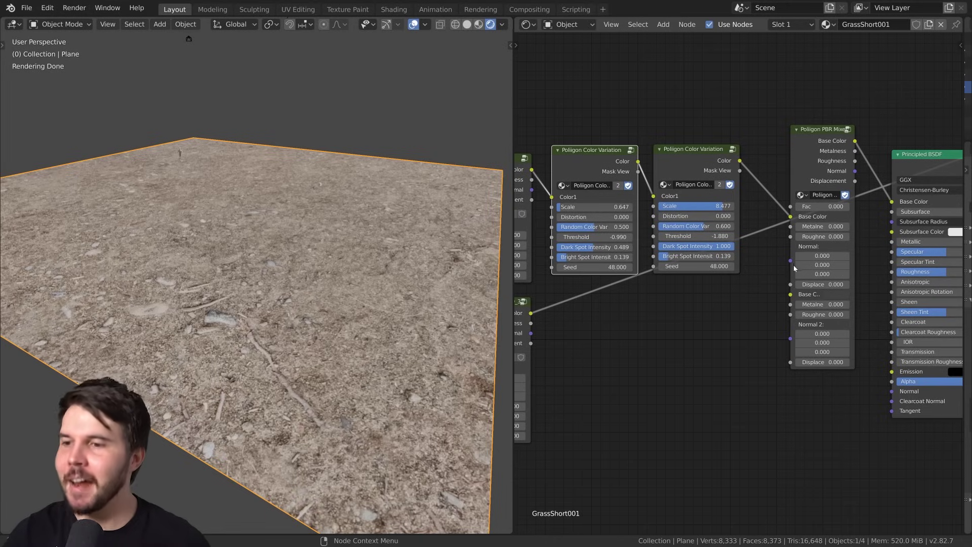
pyautogui.moveTo(824, 143); pyautogui.dragTo(810, 176)
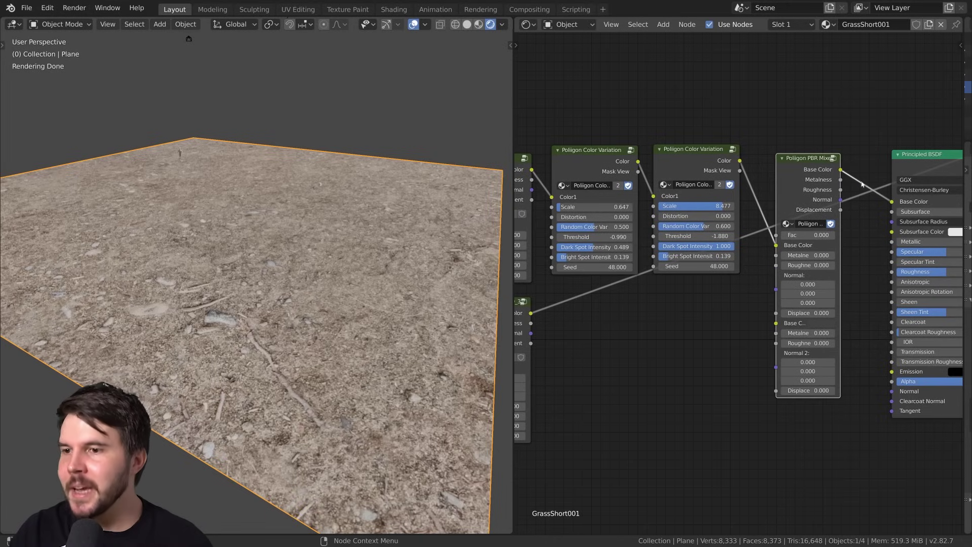
pyautogui.moveTo(841, 187); pyautogui.dragTo(867, 183)
pyautogui.moveTo(866, 183); pyautogui.dragTo(922, 157, button='middle')
pyautogui.scroll(-2, 922, 157)
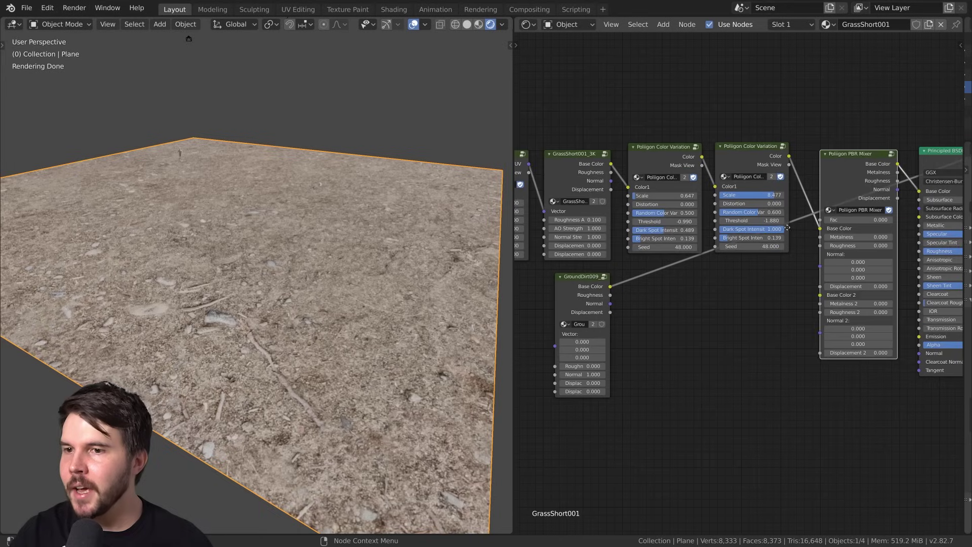
# - Connect the GrassShort001_3K Roughness, Normal and Displacement outputs to the PBR Mixer's first set of inputs
pyautogui.click(557, 174)
pyautogui.moveTo(558, 173); pyautogui.dragTo(560, 168)
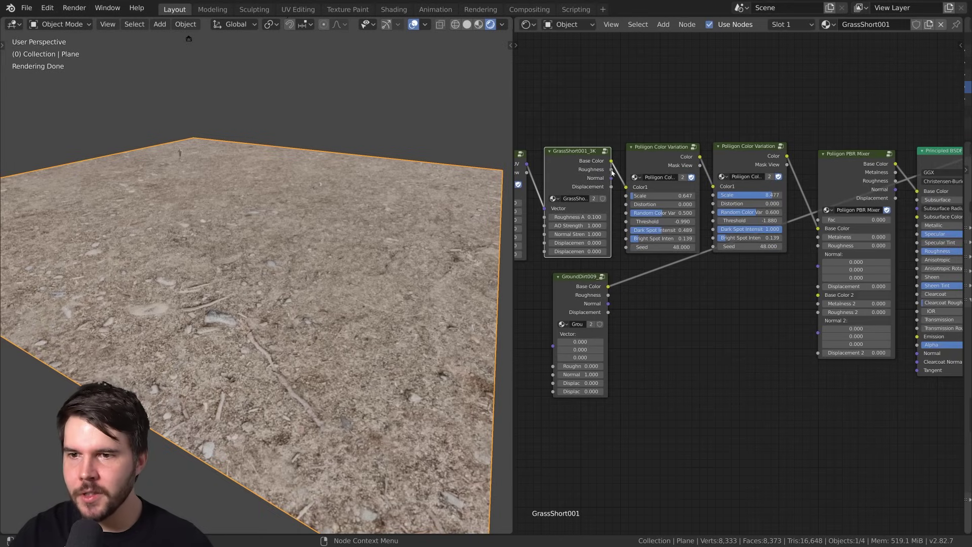
pyautogui.moveTo(611, 170); pyautogui.dragTo(818, 246)
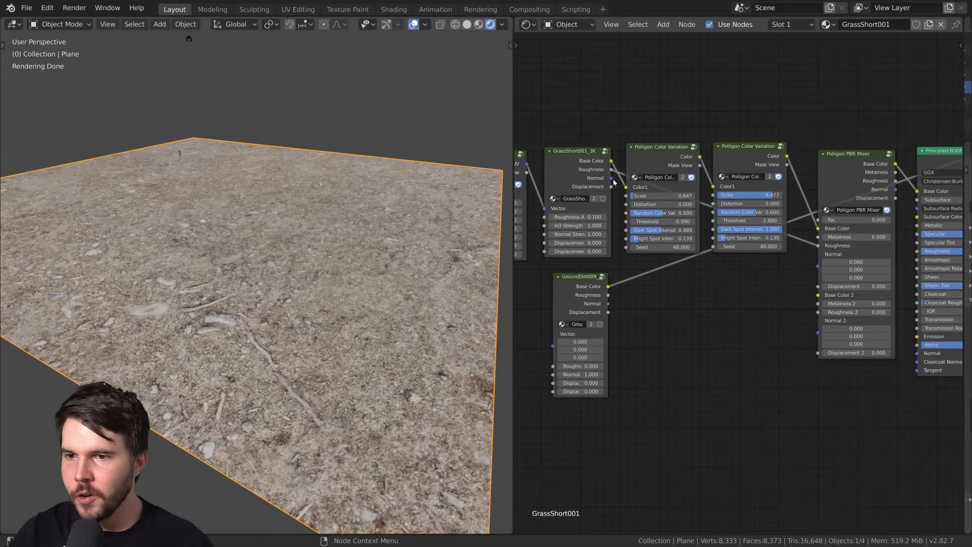
pyautogui.moveTo(611, 178); pyautogui.dragTo(818, 263)
pyautogui.moveTo(847, 202); pyautogui.dragTo(845, 168)
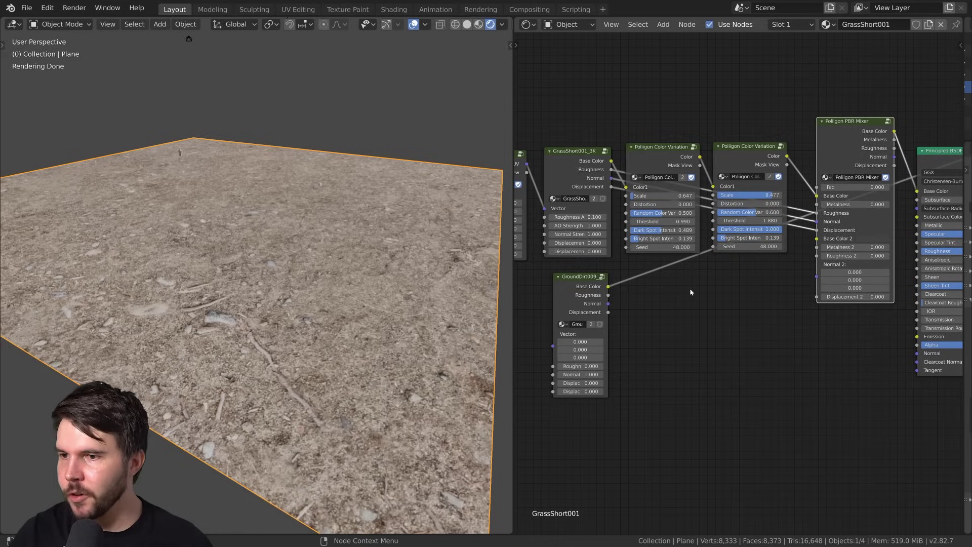
# - Connect GroundDirt009_3K's Base Color, Roughness, Normal and Displacement to the PBR Mixer's second set of inputs and preview the mixer
pyautogui.moveTo(611, 289); pyautogui.dragTo(817, 264)
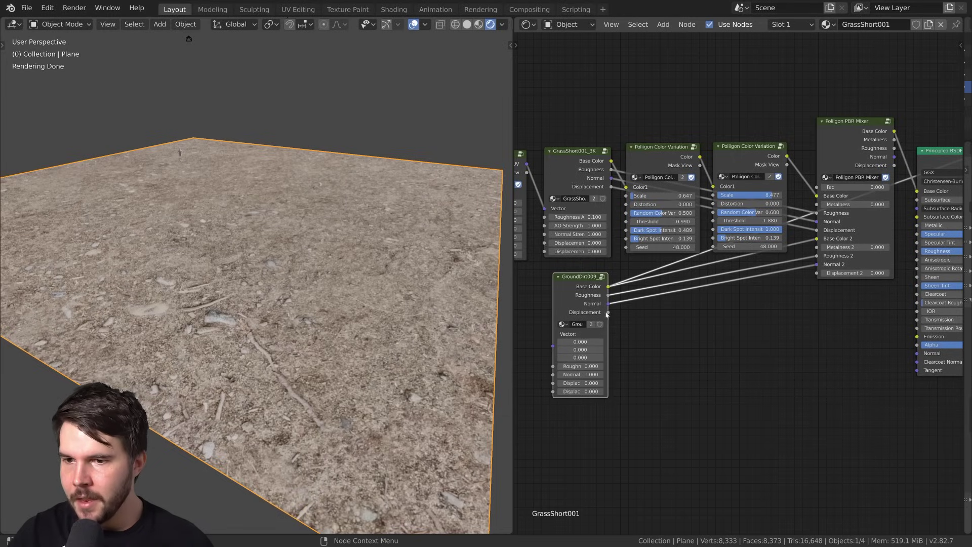
pyautogui.moveTo(609, 312); pyautogui.dragTo(818, 272)
pyautogui.moveTo(847, 137); pyautogui.dragTo(699, 178, button='middle')
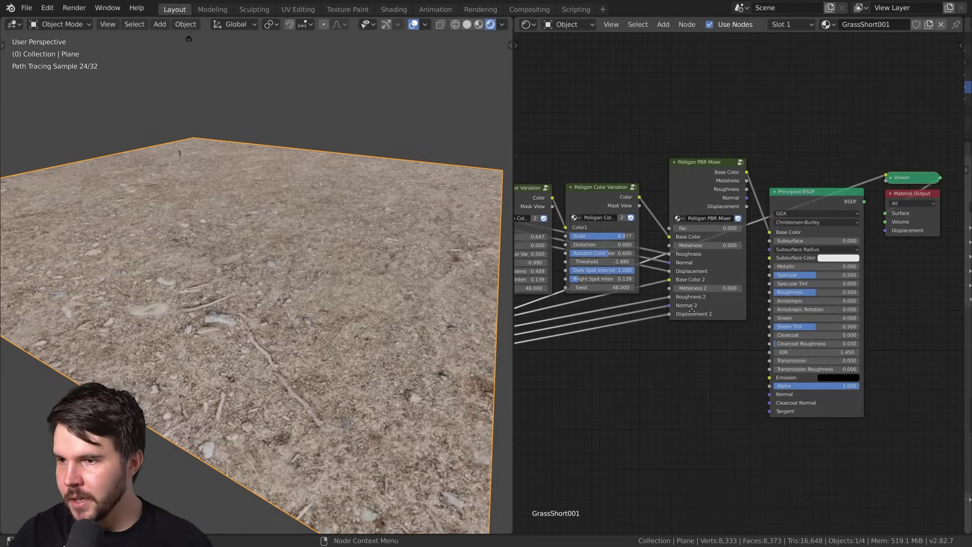
pyautogui.keyDown('ctrl'); pyautogui.keyDown('shift'); pyautogui.click(710, 178); pyautogui.keyUp('shift'); pyautogui.keyUp('ctrl')
pyautogui.scroll(2, 704, 238)
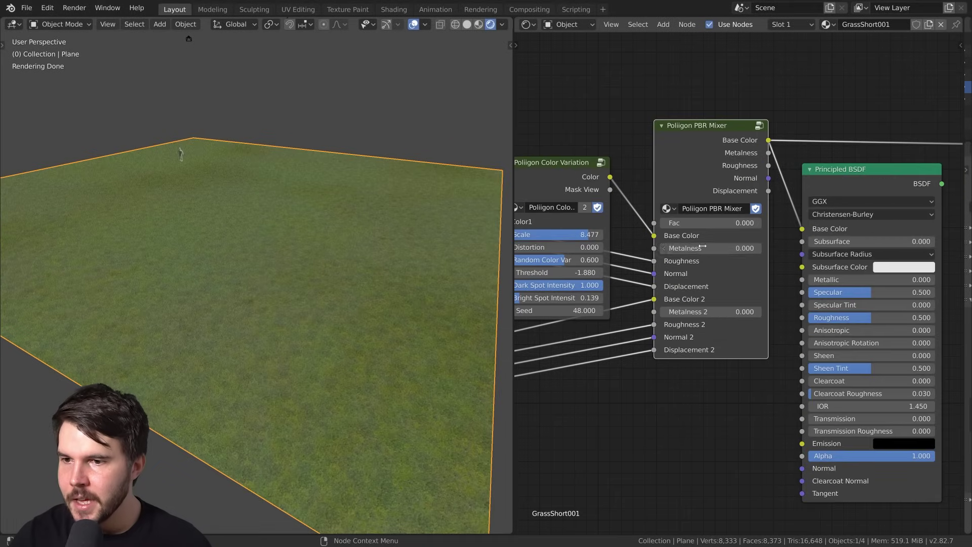
pyautogui.moveTo(716, 223)
pyautogui.mouseDown()
pyautogui.moveTo(755, 223)
pyautogui.moveTo(699, 229)
pyautogui.mouseUp()
# - Connect the Poliigon Uber Mapping UV output to the Vector input of the GroundDirt009_3K node
pyautogui.scroll(-2, 699, 229)
pyautogui.moveTo(699, 228); pyautogui.dragTo(803, 249, button='middle')
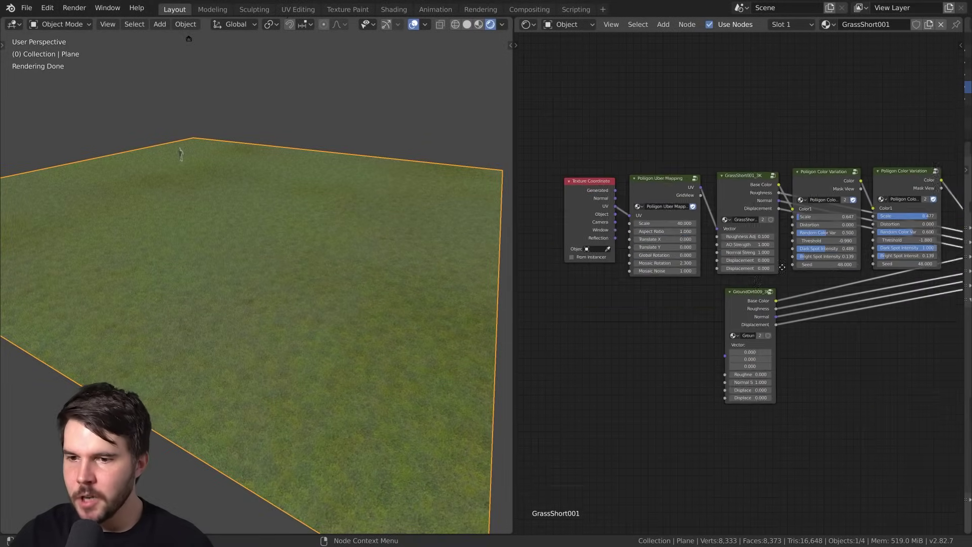
pyautogui.scroll(2, 769, 228)
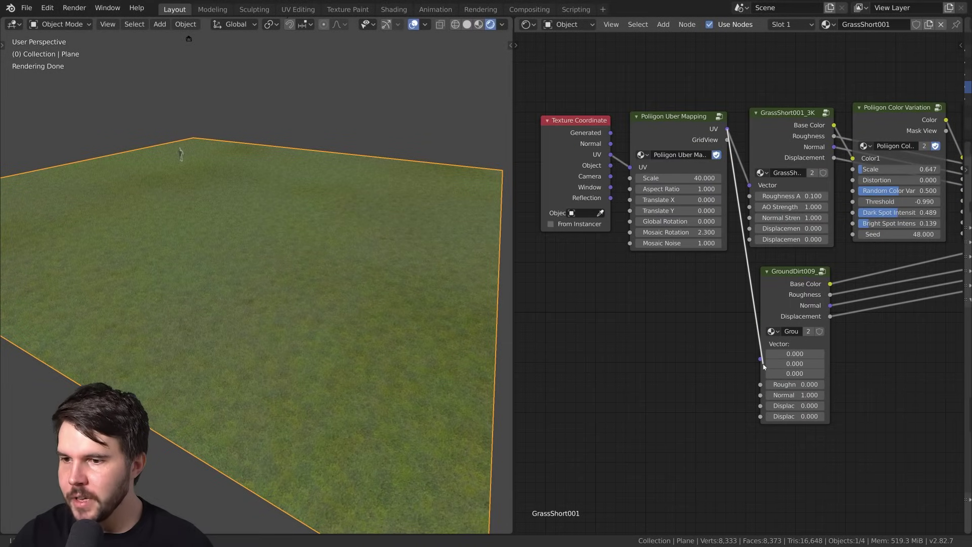
pyautogui.moveTo(763, 364); pyautogui.dragTo(761, 360)
pyautogui.moveTo(720, 300); pyautogui.dragTo(852, 176, button='middle')
# - Preview the Poliigon PBR Mixer's outputs on the plane and return to its Base Color
pyautogui.click(649, 125)
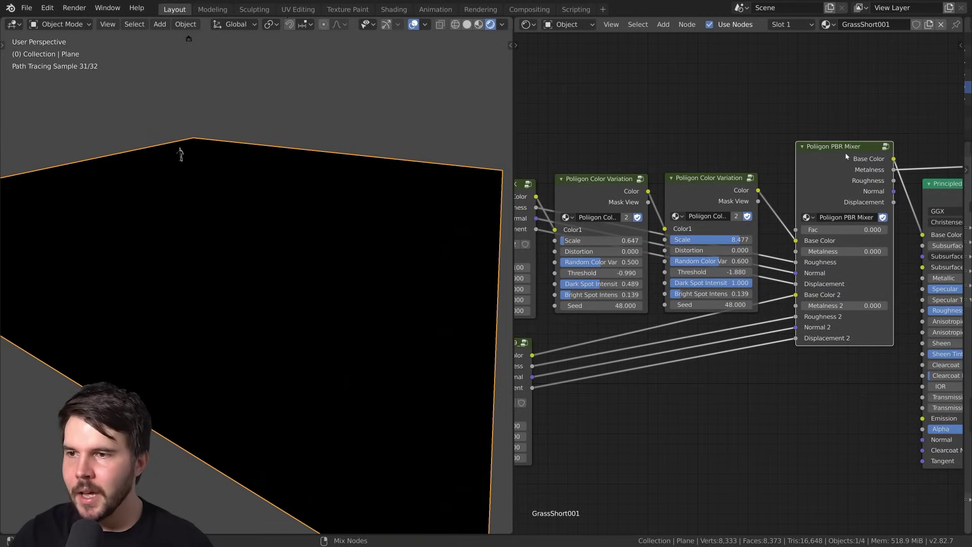
pyautogui.keyDown('ctrl'); pyautogui.keyDown('shift'); pyautogui.click(847, 156); pyautogui.keyUp('shift'); pyautogui.keyUp('ctrl')
pyautogui.moveTo(571, 325); pyautogui.dragTo(813, 287, button='middle')
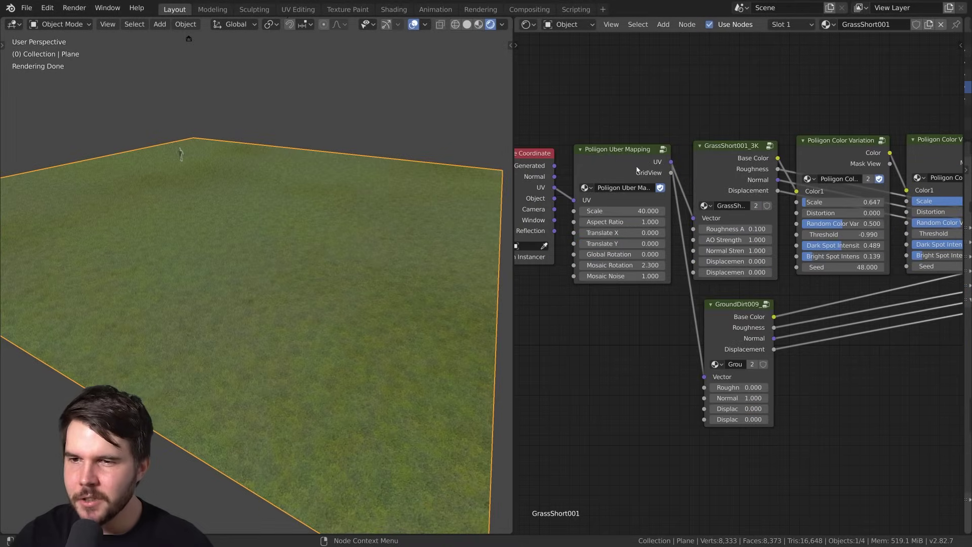
pyautogui.scroll(1, 821, 339)
pyautogui.moveTo(821, 338); pyautogui.dragTo(467, 438, button='middle')
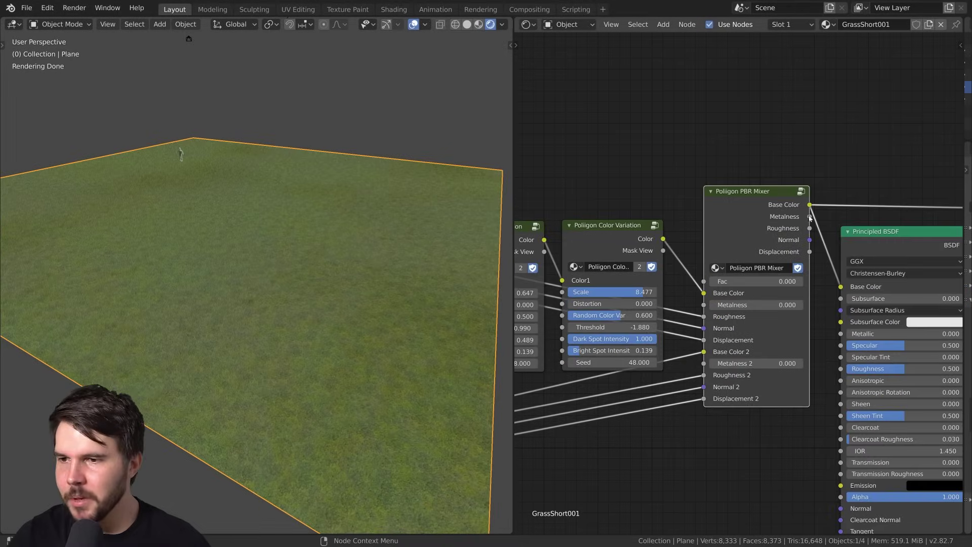
pyautogui.keyDown('ctrl'); pyautogui.keyDown('shift'); pyautogui.click(770, 228); pyautogui.keyUp('shift'); pyautogui.keyUp('ctrl')
pyautogui.keyDown('ctrl'); pyautogui.keyDown('shift'); pyautogui.click(770, 228); pyautogui.keyUp('shift'); pyautogui.keyUp('ctrl')
pyautogui.keyDown('ctrl'); pyautogui.keyDown('shift'); pyautogui.click(770, 228); pyautogui.keyUp('shift'); pyautogui.keyUp('ctrl')
pyautogui.keyDown('ctrl'); pyautogui.keyDown('shift'); pyautogui.click(771, 227); pyautogui.keyUp('shift'); pyautogui.keyUp('ctrl')
pyautogui.keyDown('ctrl'); pyautogui.keyDown('shift'); pyautogui.click(772, 226); pyautogui.keyUp('shift'); pyautogui.keyUp('ctrl')
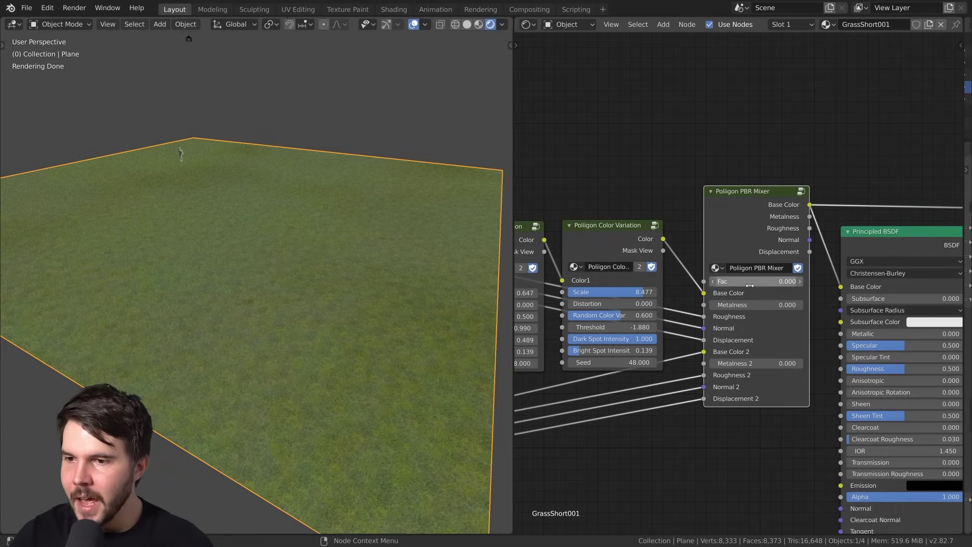
# - Set the Poliigon PBR Mixer's Fac to 1.000
pyautogui.moveTo(751, 285); pyautogui.dragTo(803, 282)
pyautogui.moveTo(682, 243); pyautogui.dragTo(811, 310, button='middle')
pyautogui.scroll(-2, 758, 293)
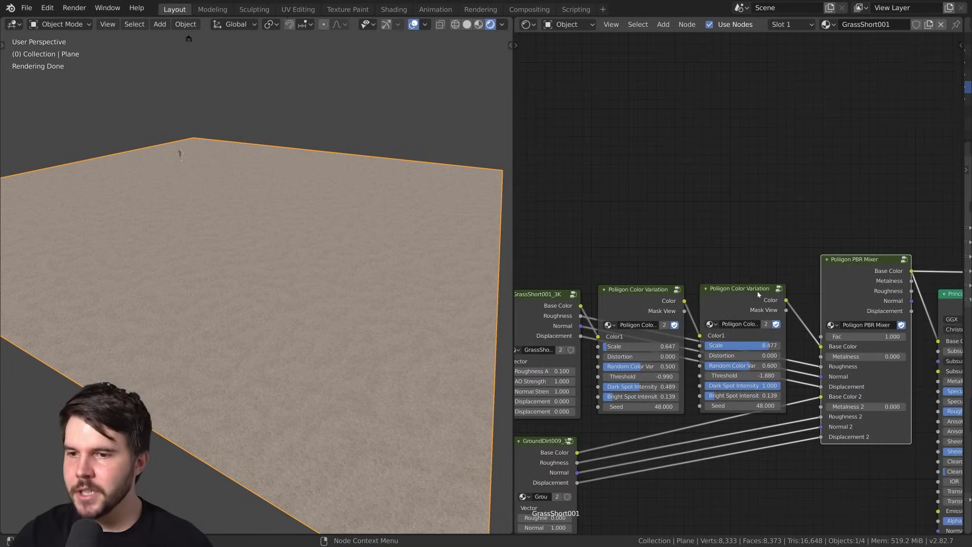
# - Add a Noise Texture node above the node chain and connect its Fac output to the Poliigon PBR Mixer's Fac input
pyautogui.scroll(1, 758, 293)
pyautogui.hotkey('shift', 'a')
pyautogui.moveTo(638, 95)
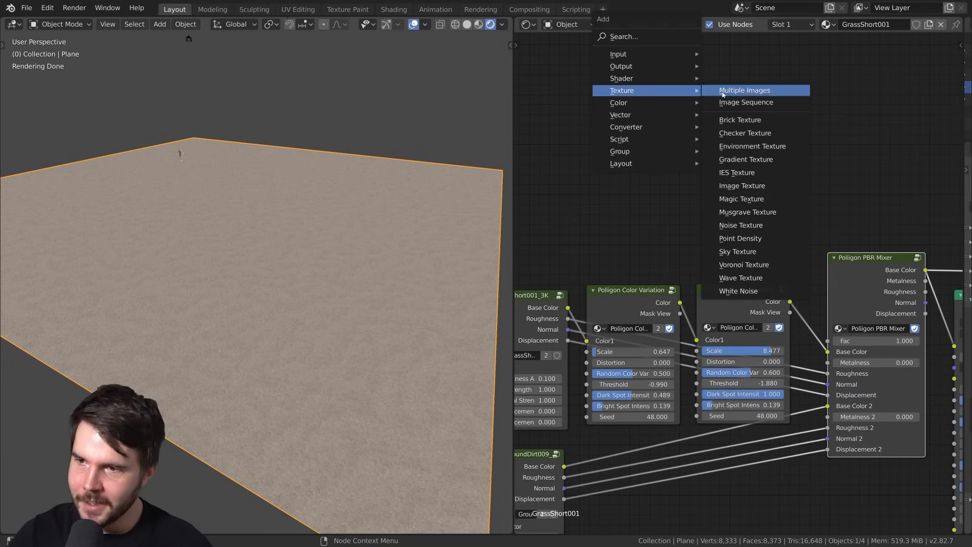
pyautogui.click(727, 225)
pyautogui.click(626, 128)
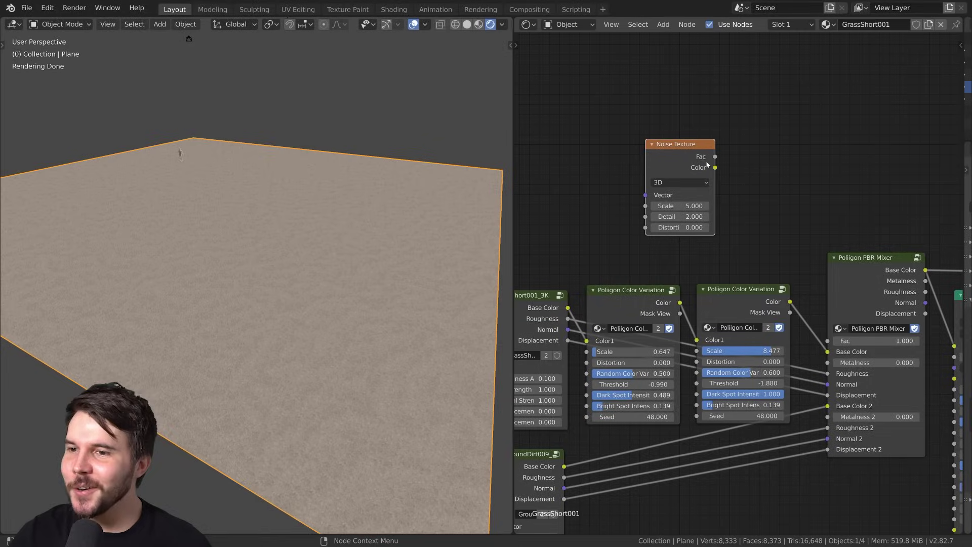
pyautogui.moveTo(829, 346); pyautogui.dragTo(828, 341)
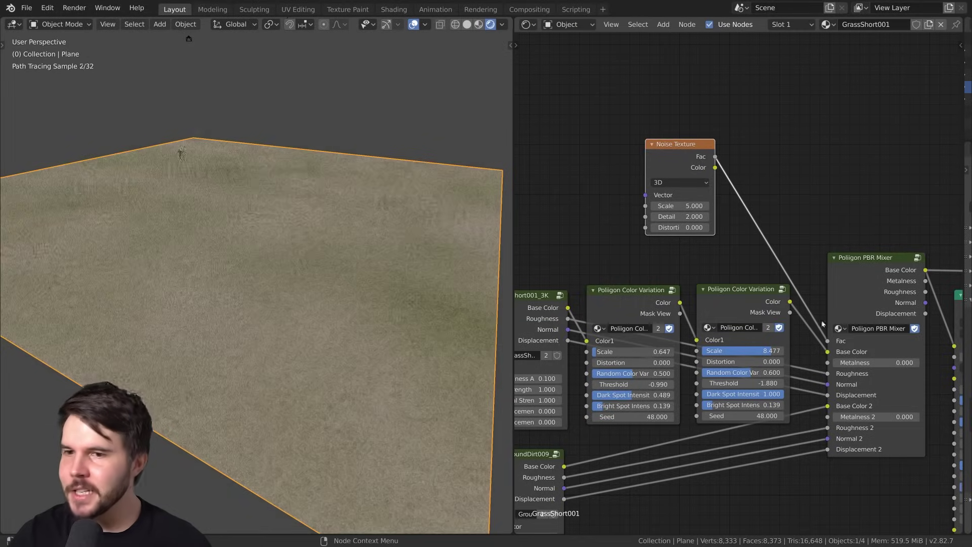
pyautogui.moveTo(498, 225); pyautogui.dragTo(361, 264, button='middle')
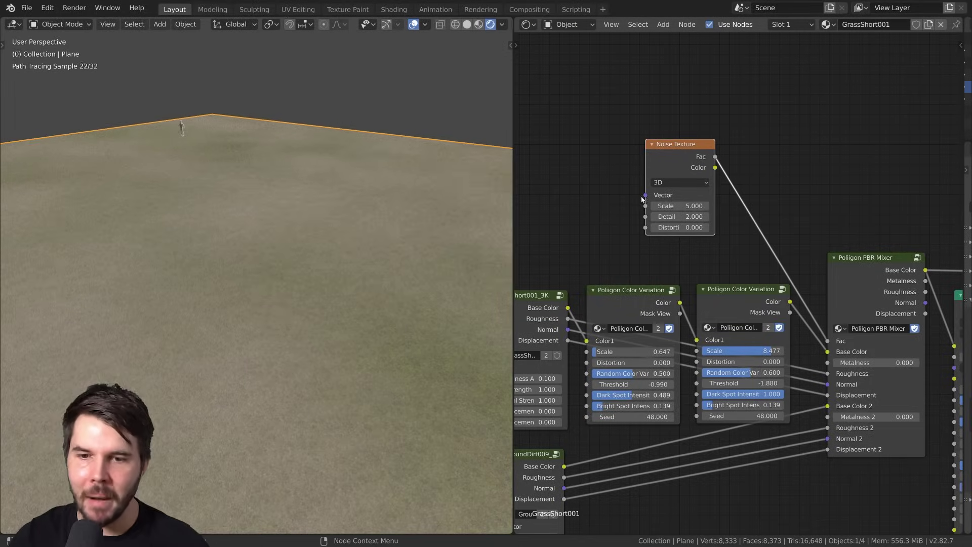
# - Preview the PBR Mixer, switch the Noise Texture to 4D and set its W to 171.300
pyautogui.keyDown('ctrl'); pyautogui.keyDown('shift'); pyautogui.click(693, 173); pyautogui.keyUp('shift'); pyautogui.keyUp('ctrl')
pyautogui.moveTo(717, 189); pyautogui.dragTo(768, 172, button='middle')
pyautogui.keyDown('ctrl'); pyautogui.keyDown('shift'); pyautogui.click(919, 255); pyautogui.keyUp('shift'); pyautogui.keyUp('ctrl')
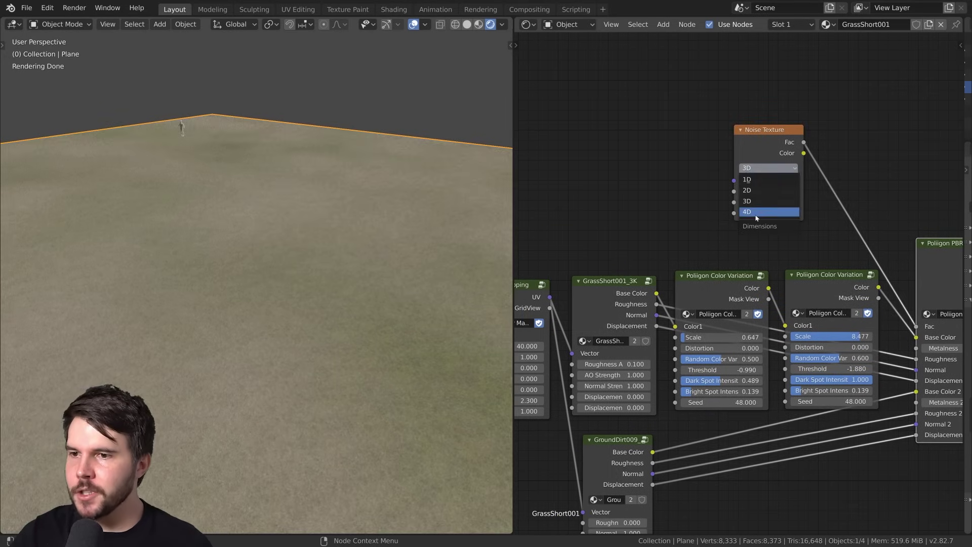
pyautogui.click(756, 213)
pyautogui.scroll(3, 769, 181)
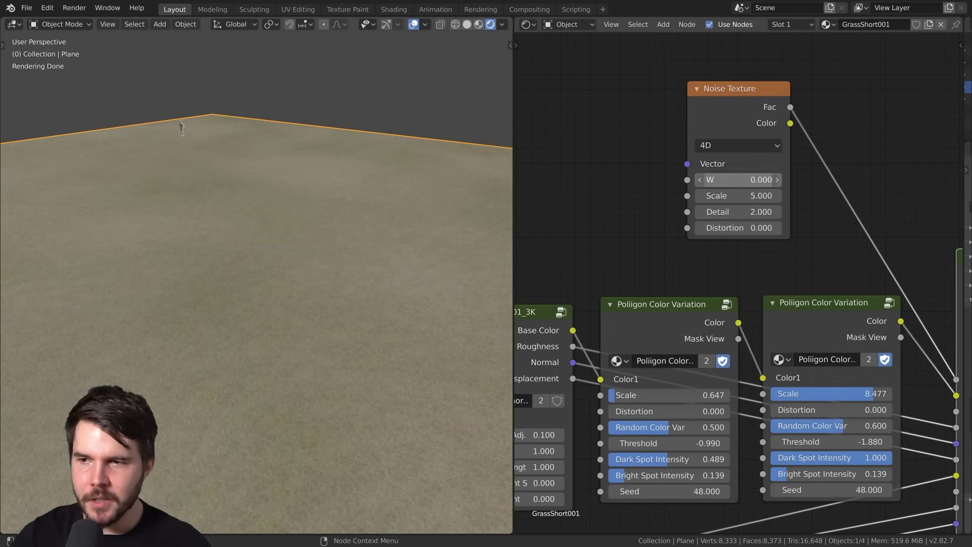
pyautogui.moveTo(760, 180); pyautogui.dragTo(782, 179)
pyautogui.scroll(-1, 611, 208)
pyautogui.scroll(-2, 351, 243)
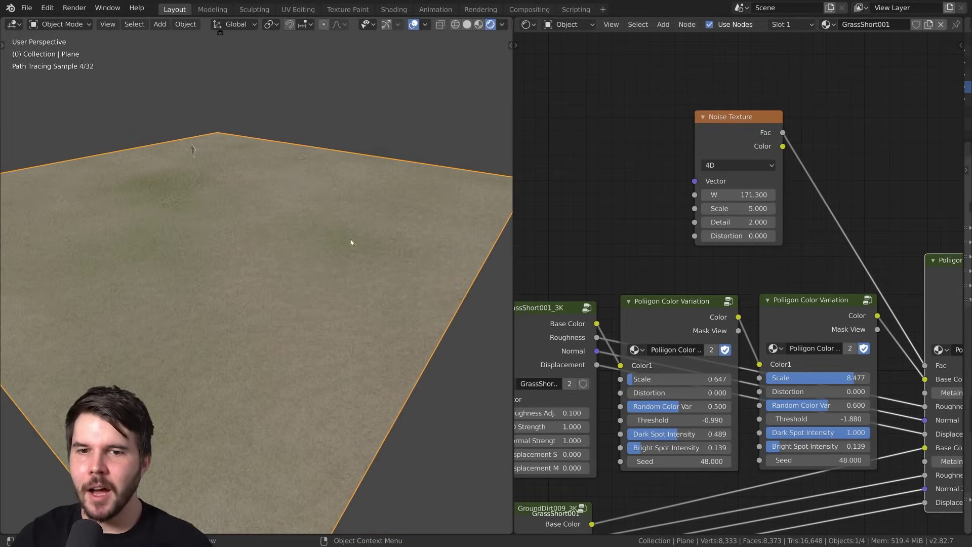
# - Compare the Noise Texture's 3D and 4D modes, keeping 4D with W set to 131.100
pyautogui.click(735, 167)
pyautogui.click(759, 194)
pyautogui.click(750, 167)
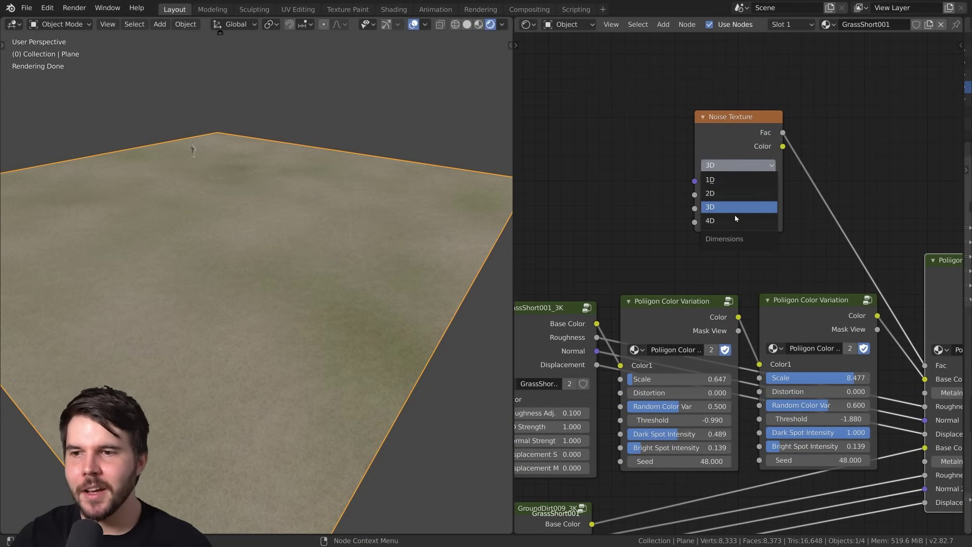
pyautogui.click(750, 208)
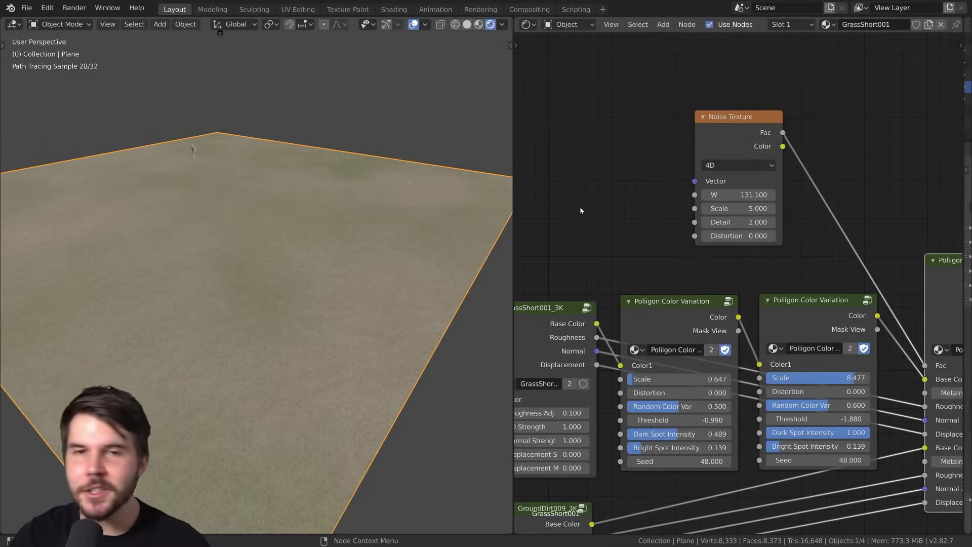
# - Move the Noise Texture away from the mixer and insert a Map Range node between its Fac output and the PBR Mixer's Fac
pyautogui.moveTo(827, 192); pyautogui.dragTo(812, 170, button='middle')
pyautogui.moveTo(701, 114); pyautogui.dragTo(647, 88)
pyautogui.moveTo(843, 209); pyautogui.dragTo(778, 202, button='middle')
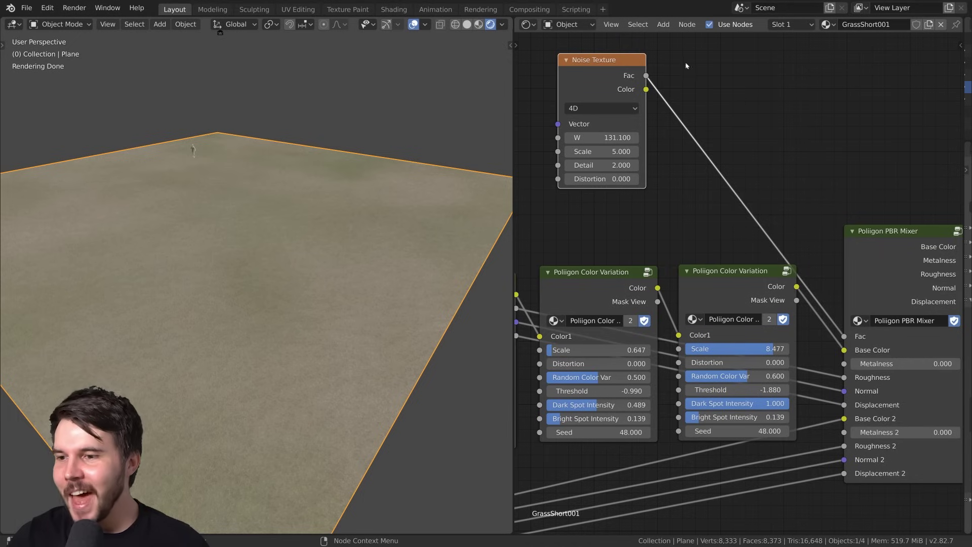
pyautogui.moveTo(685, 66); pyautogui.dragTo(715, 131, button='middle')
pyautogui.scroll(2, 723, 198)
pyautogui.scroll(-3, 723, 197)
pyautogui.moveTo(723, 197); pyautogui.dragTo(793, 205, button='middle')
pyautogui.moveTo(737, 169); pyautogui.dragTo(674, 133, button='middle')
pyautogui.hotkey('shift', 'a')
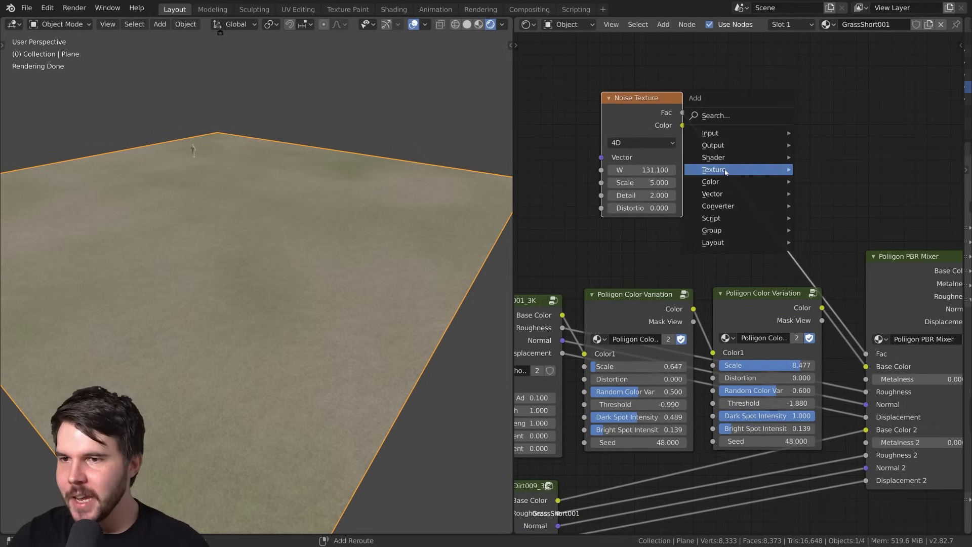
pyautogui.moveTo(718, 206)
pyautogui.click(835, 285)
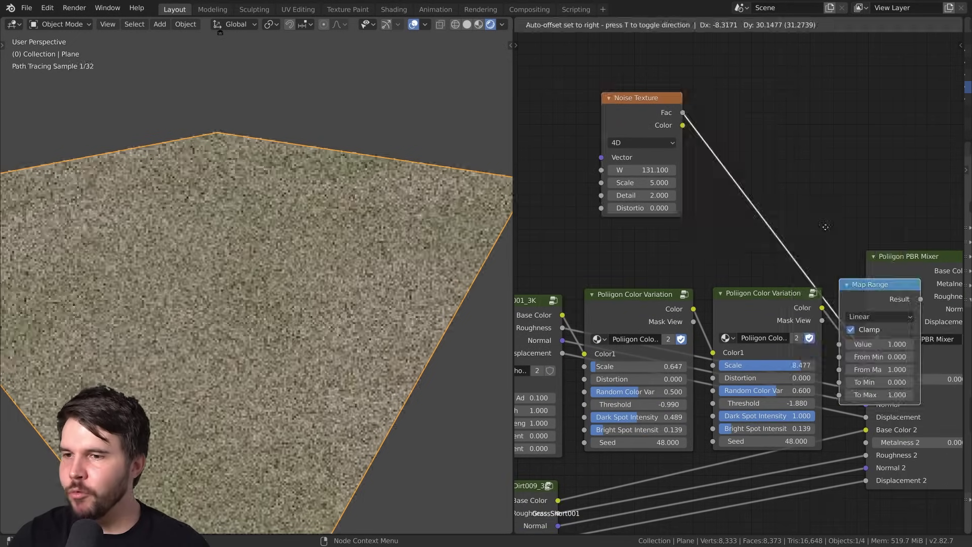
pyautogui.click(717, 111)
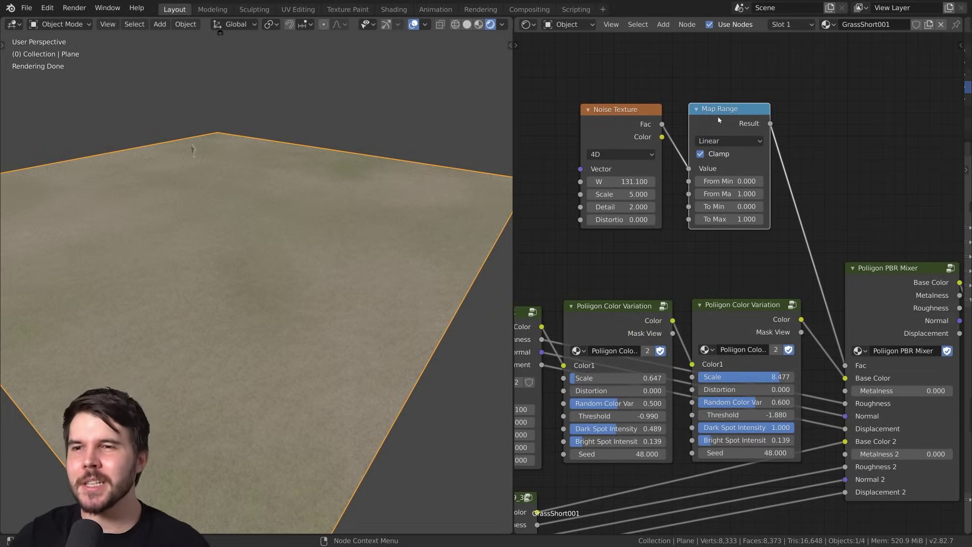
# - Preview the Map Range result on the plane and set its From Min to 0.470
pyautogui.keyDown('ctrl'); pyautogui.keyDown('shift'); pyautogui.click(727, 123); pyautogui.keyUp('shift'); pyautogui.keyUp('ctrl')
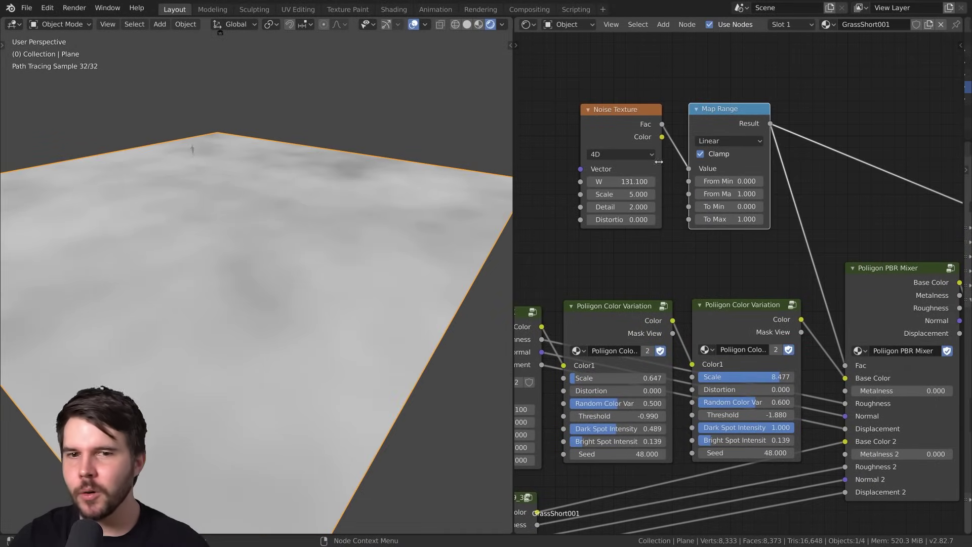
pyautogui.scroll(2, 691, 155)
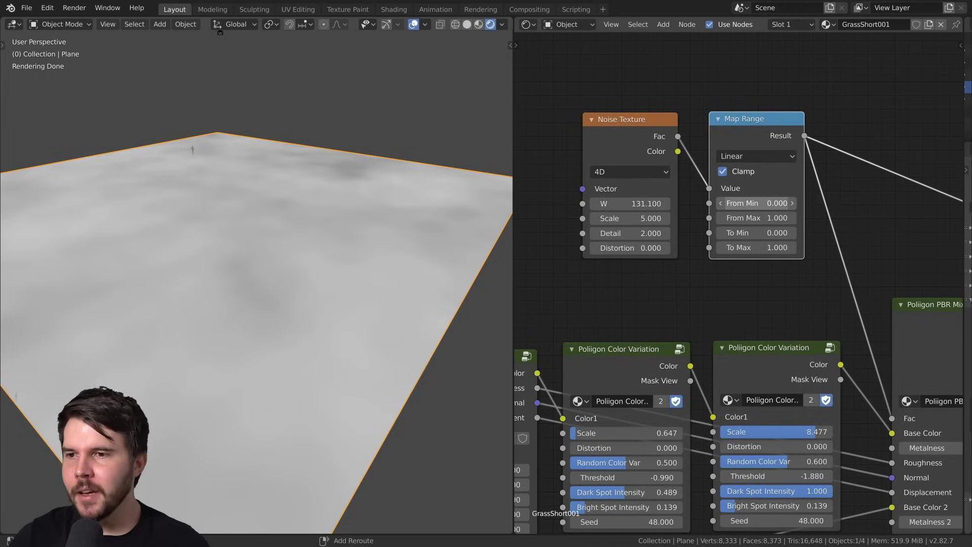
pyautogui.moveTo(757, 203)
pyautogui.mouseDown()
pyautogui.moveTo(799, 203)
pyautogui.moveTo(762, 204)
pyautogui.mouseUp()
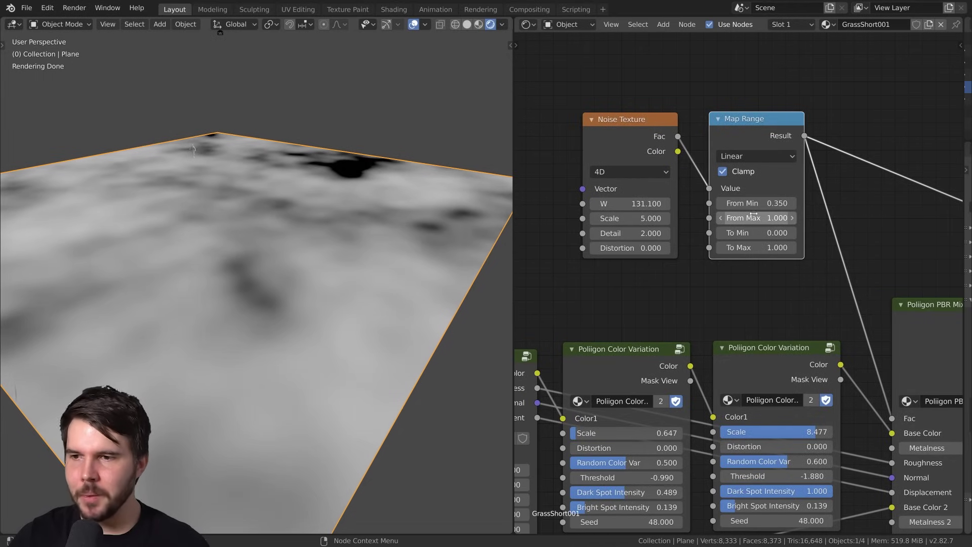
pyautogui.moveTo(763, 203)
pyautogui.mouseDown()
pyautogui.moveTo(784, 204)
pyautogui.moveTo(765, 203)
pyautogui.mouseUp()
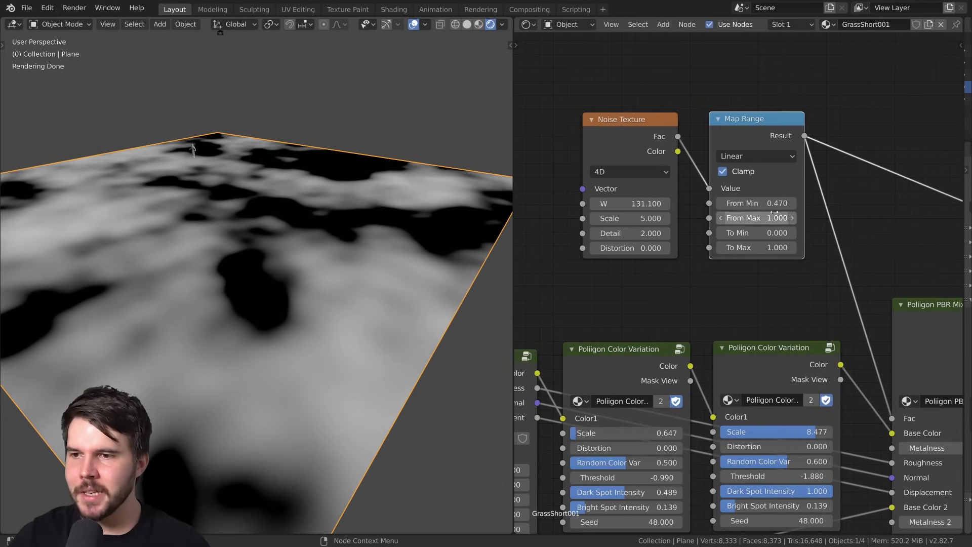
pyautogui.moveTo(631, 195); pyautogui.dragTo(635, 199, button='middle')
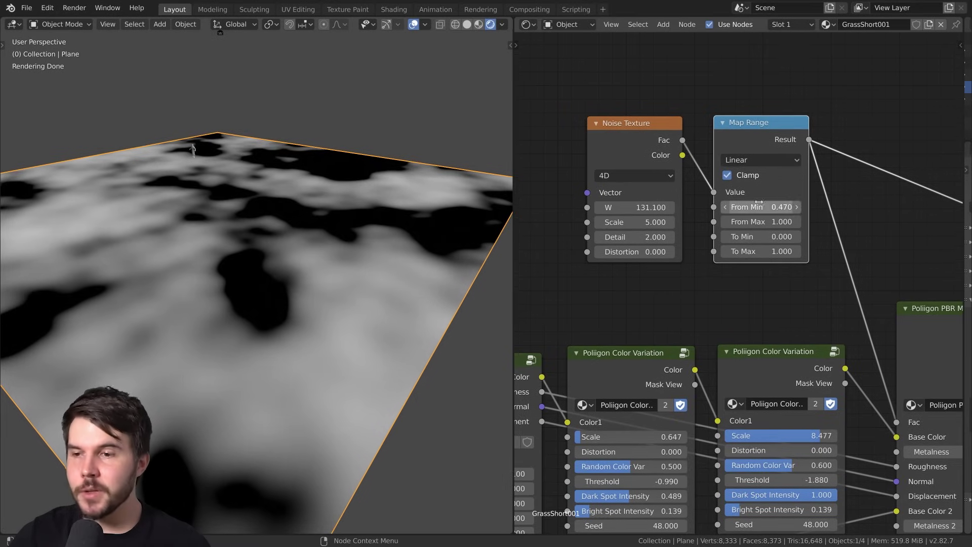
pyautogui.moveTo(261, 228); pyautogui.dragTo(266, 257, button='middle')
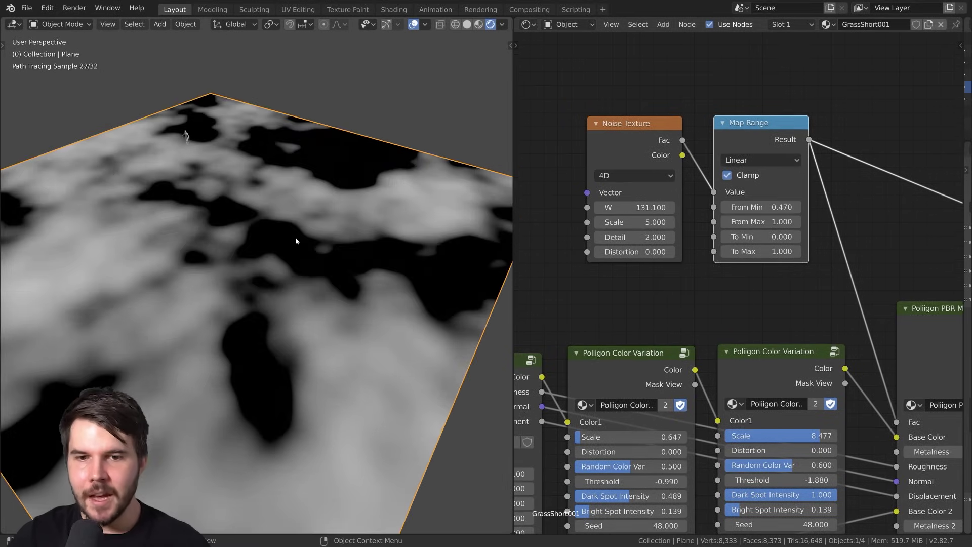
pyautogui.moveTo(405, 240); pyautogui.dragTo(381, 258, button='middle')
pyautogui.moveTo(681, 212); pyautogui.dragTo(723, 195, button='middle')
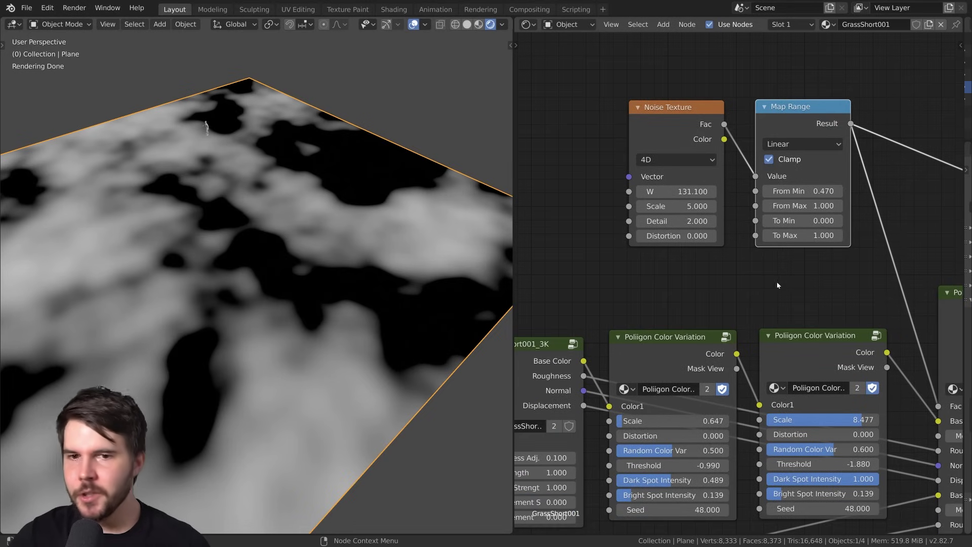
pyautogui.moveTo(276, 243); pyautogui.dragTo(370, 218, button='middle')
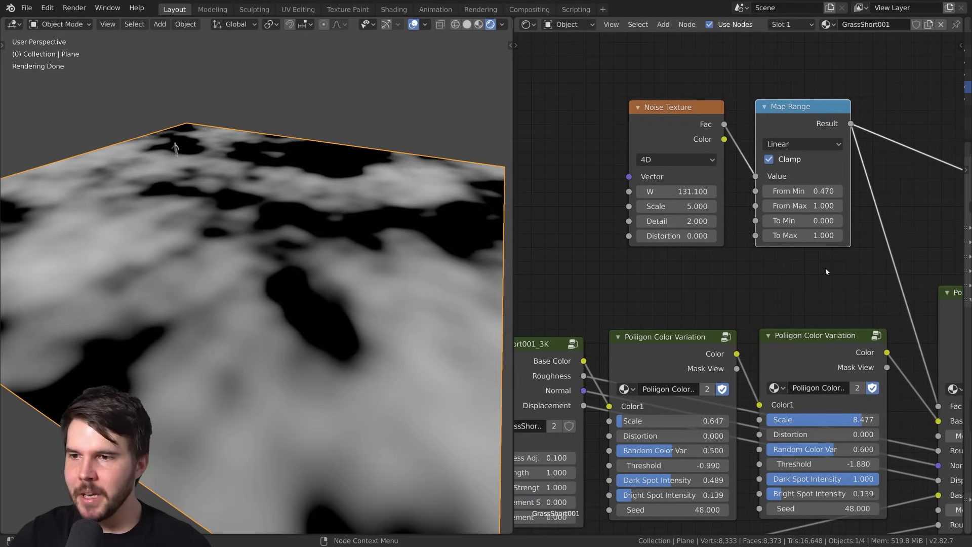
# - Make room beside the Map Range by moving the Noise Texture away, and place a duplicate of the noise node directly below it
pyautogui.moveTo(827, 272); pyautogui.dragTo(821, 213, button='middle')
pyautogui.scroll(-3, 820, 213)
pyautogui.moveTo(725, 158); pyautogui.dragTo(623, 81)
pyautogui.moveTo(623, 81); pyautogui.dragTo(655, 95, button='middle')
pyautogui.moveTo(622, 86); pyautogui.dragTo(609, 80)
pyautogui.hotkey('shift', 'd')
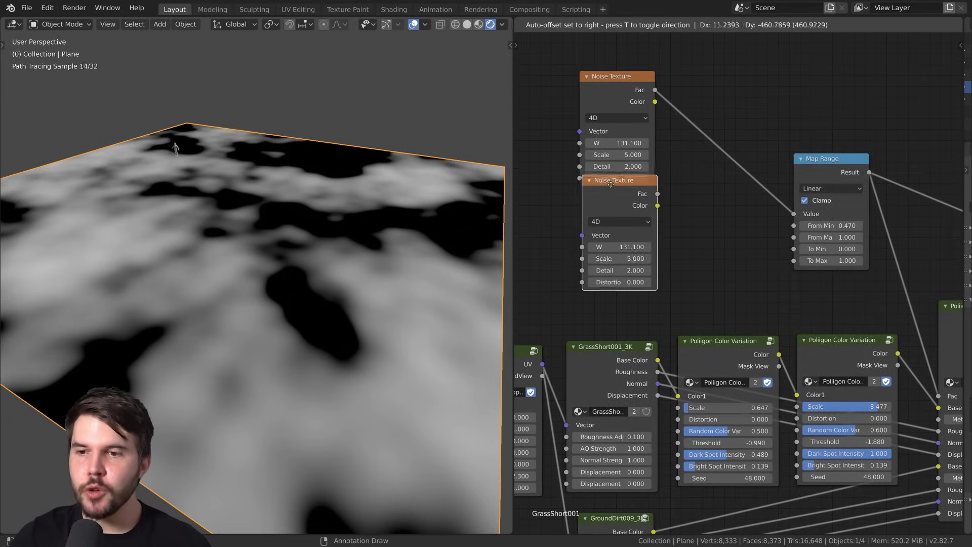
pyautogui.click(608, 204)
# - Insert a MixRGB node before the Map Range, set it to Overlay with Fac 1.000, and connect the duplicated noise's Color to Color2
pyautogui.hotkey('shift', 'a')
pyautogui.moveTo(734, 96)
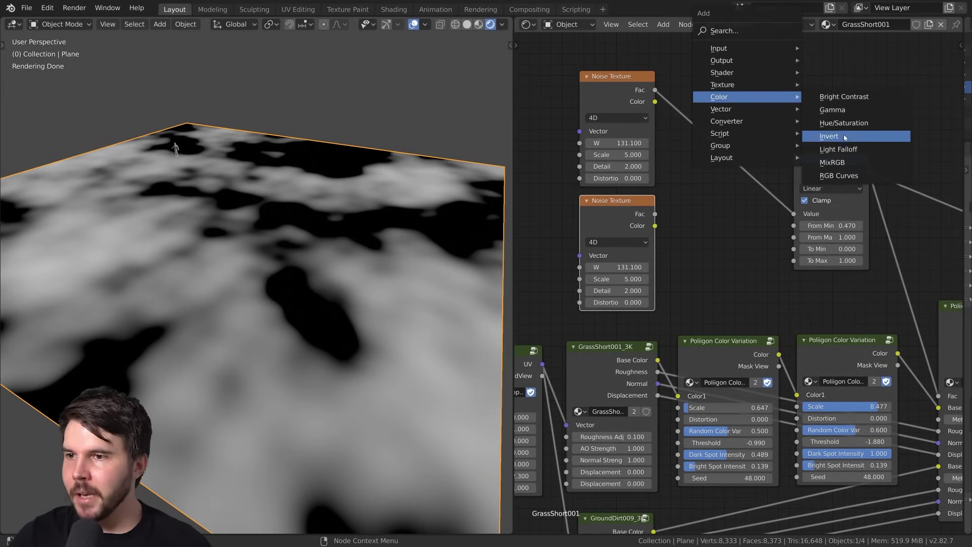
pyautogui.click(833, 162)
pyautogui.click(732, 96)
pyautogui.click(736, 107)
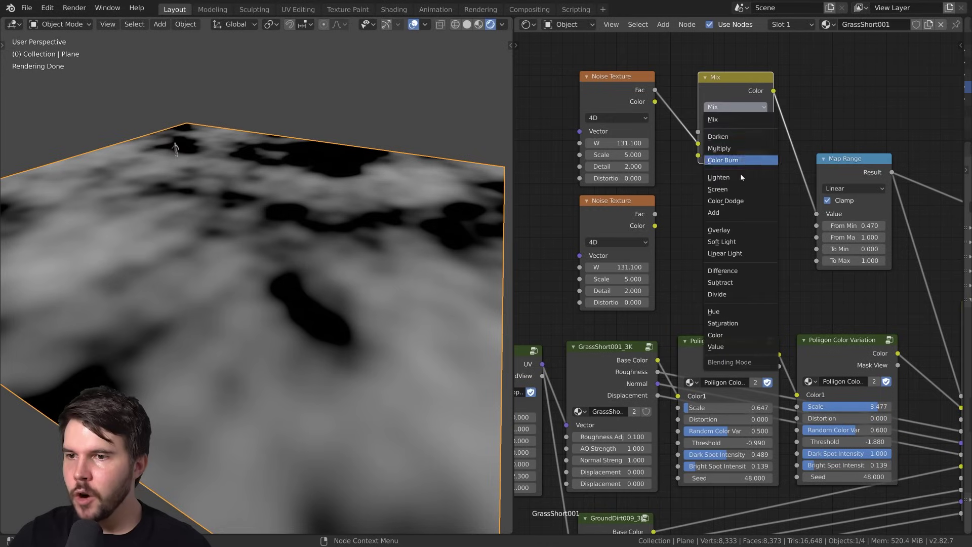
pyautogui.click(743, 231)
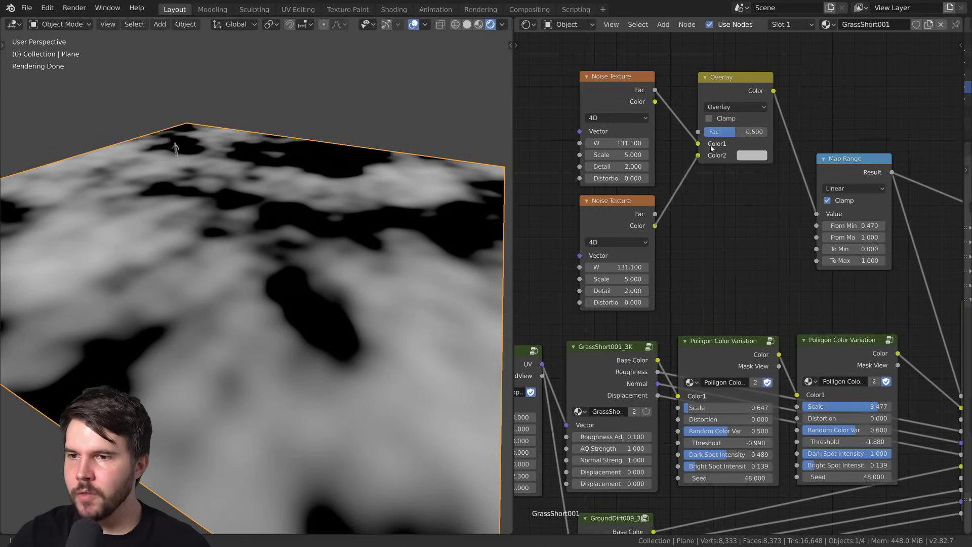
pyautogui.moveTo(709, 155); pyautogui.dragTo(769, 132)
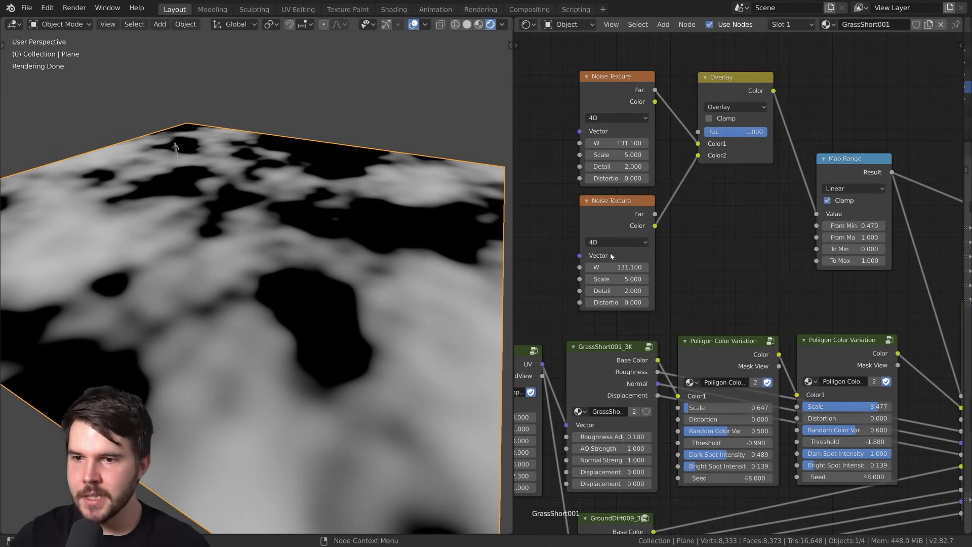
# - Set the duplicated Noise Texture's Scale to 381.500 and inspect the mask closely on the plane
pyautogui.moveTo(616, 280); pyautogui.dragTo(645, 280)
pyautogui.moveTo(268, 266); pyautogui.dragTo(244, 278, button='middle')
pyautogui.scroll(3, 244, 277)
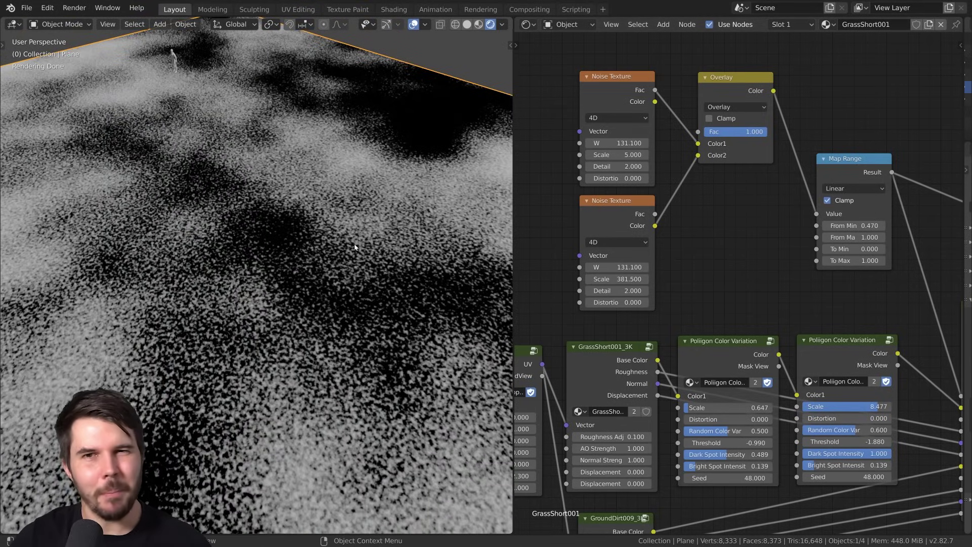
# - Switch to the browser, search Google Images for "grass patchy", examine two patchy lawn photos and return to Blender
pyautogui.hotkey('alt', 'Tab')
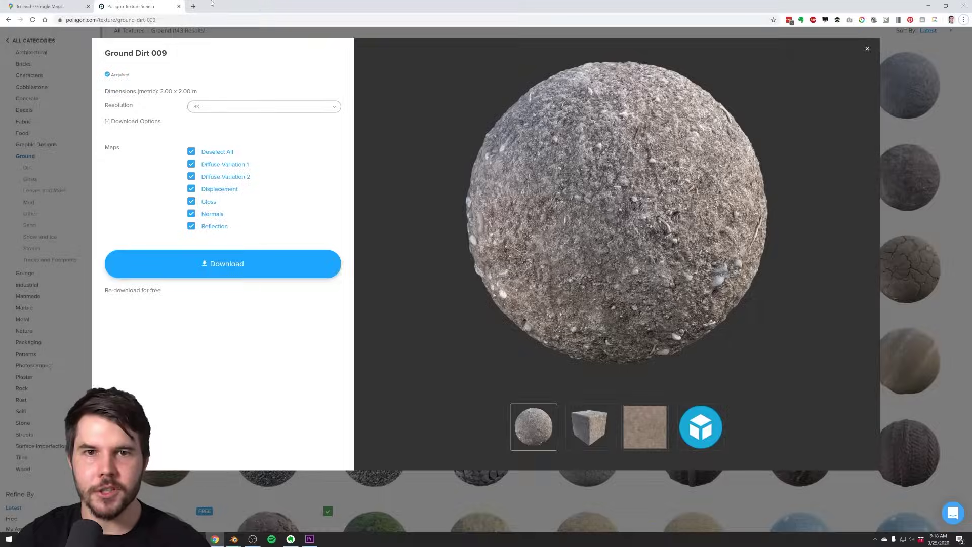
pyautogui.click(197, 5)
pyautogui.write('grass pa')
pyautogui.press('Return')
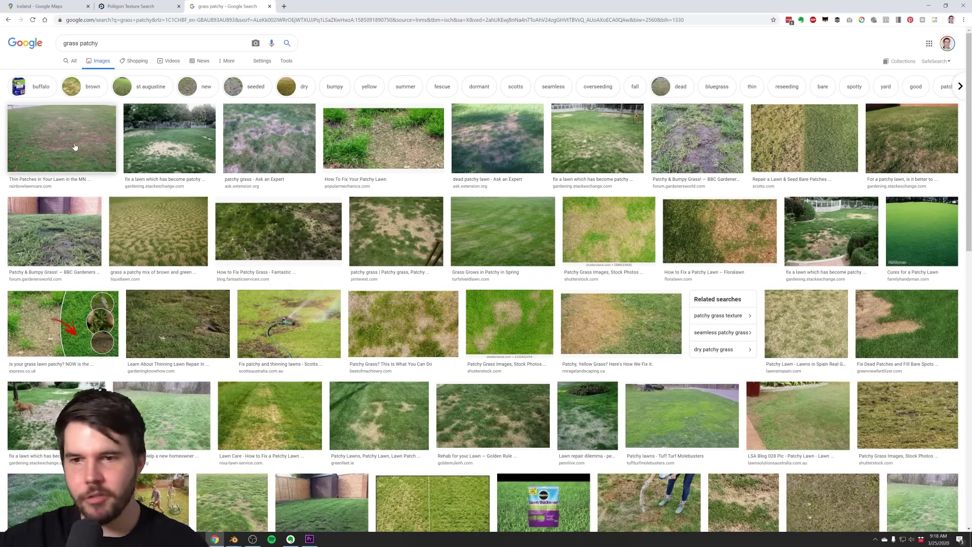
pyautogui.click(397, 222)
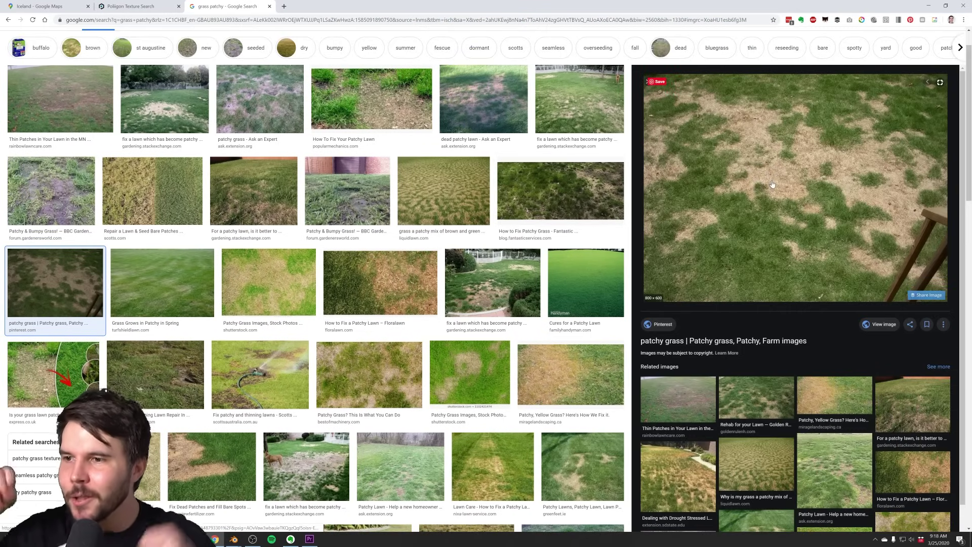
pyautogui.click(597, 110)
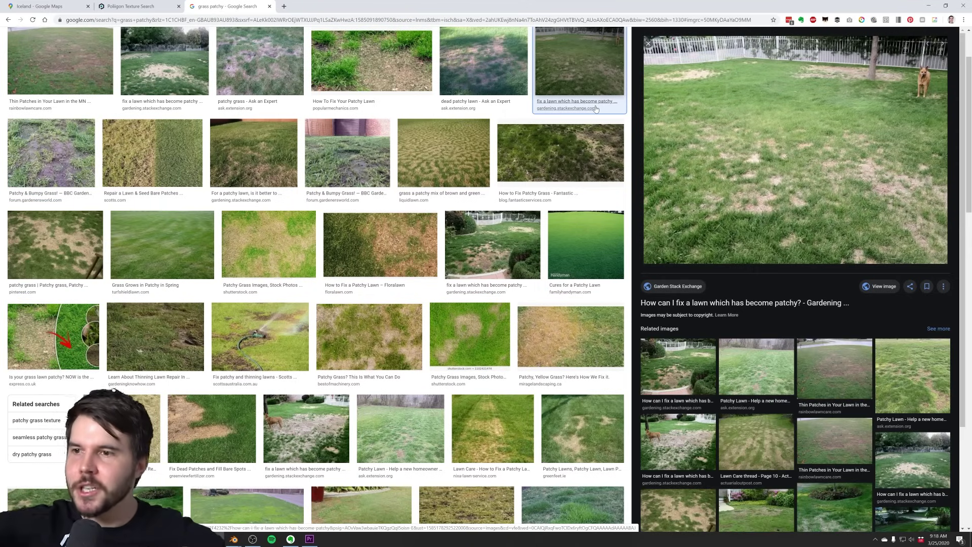
pyautogui.hotkey('alt', 'Tab')
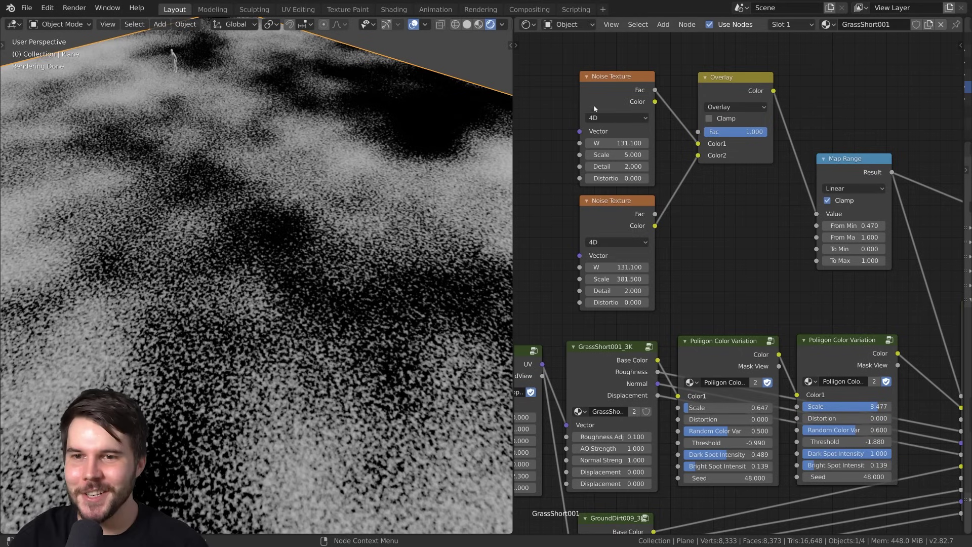
# - Set the Map Range node's From Max to 0.700
pyautogui.moveTo(749, 283); pyautogui.dragTo(692, 227, button='middle')
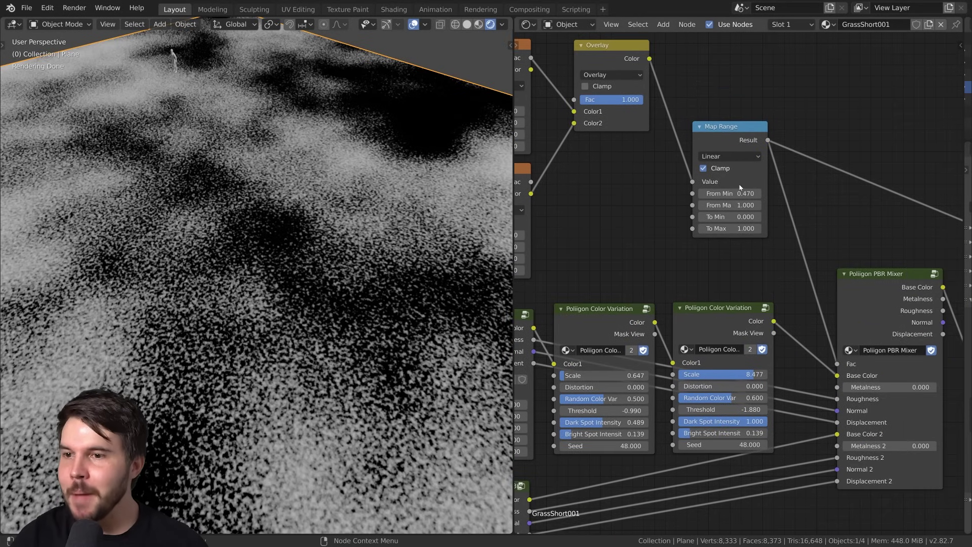
pyautogui.click(703, 206)
pyautogui.click(703, 206)
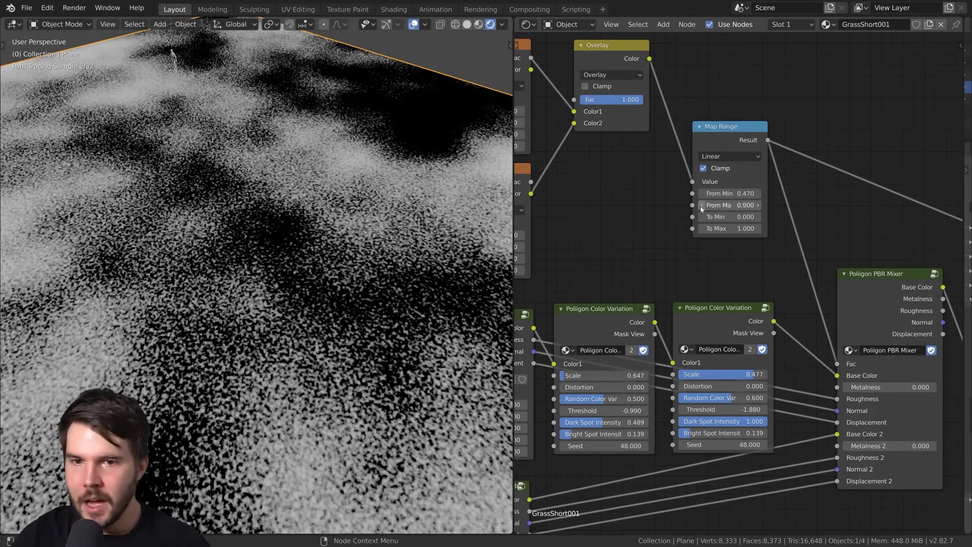
pyautogui.click(703, 206)
pyautogui.click(703, 206)
pyautogui.click(703, 206)
pyautogui.click(757, 206)
pyautogui.click(757, 206)
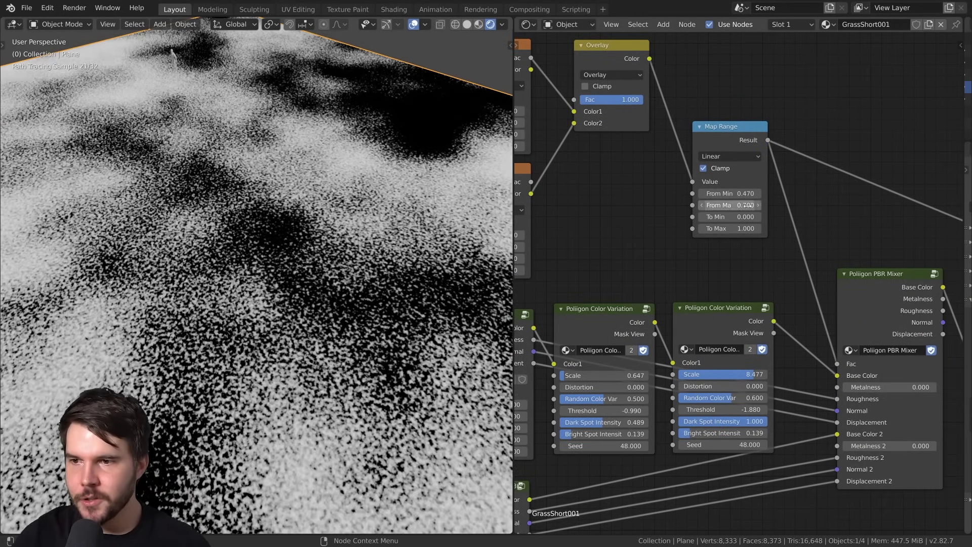
# - Set the Map Range node's From Max to 0.800
pyautogui.moveTo(388, 235); pyautogui.dragTo(398, 218, button='middle')
pyautogui.scroll(-4, 397, 218)
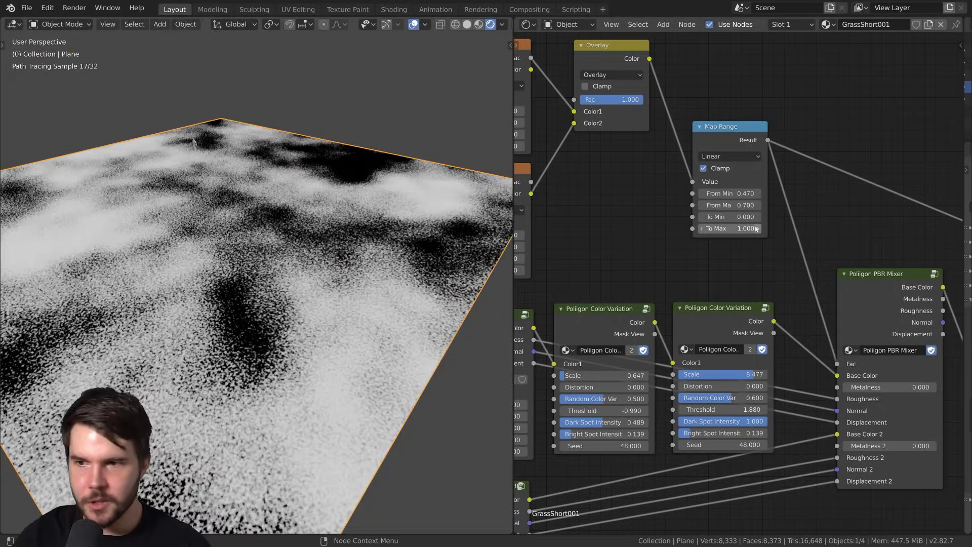
pyautogui.click(758, 206)
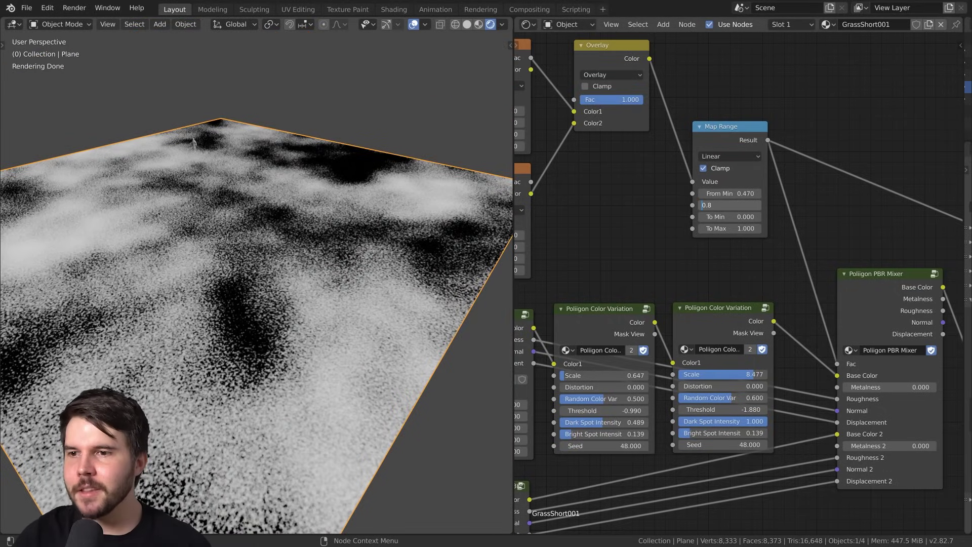
pyautogui.press('Return')
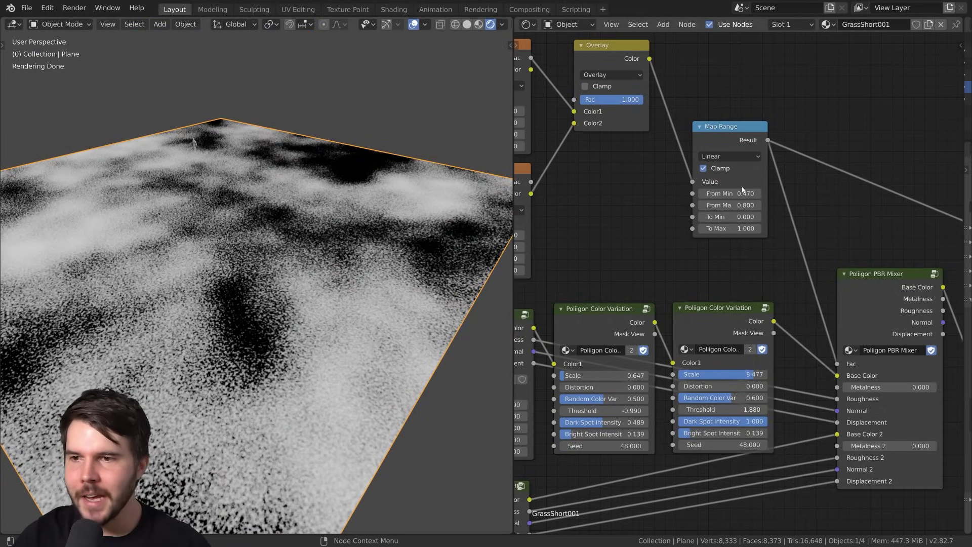
# - Change the Map Range node's interpolation to Smootherstep and shift the node slightly upward
pyautogui.click(734, 157)
pyautogui.click(726, 192)
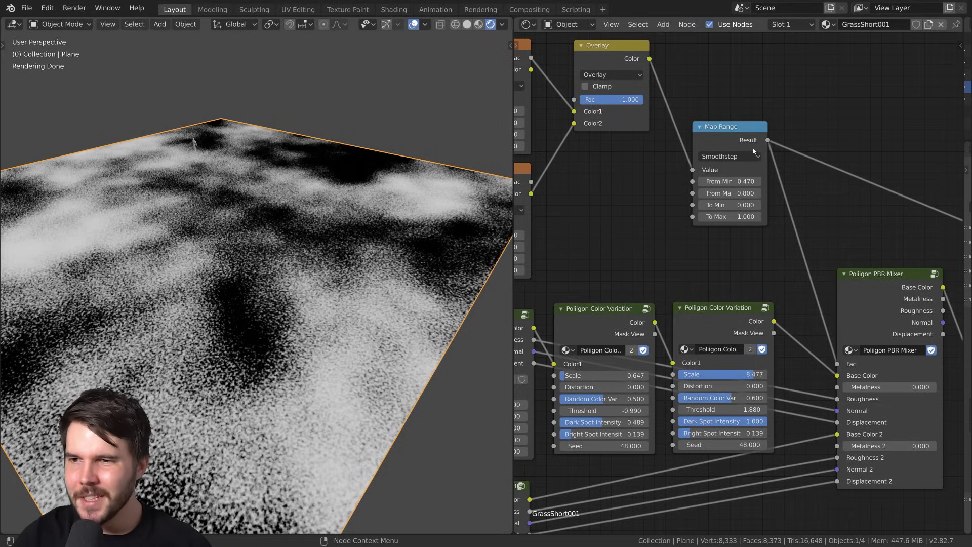
pyautogui.click(750, 156)
pyautogui.click(739, 204)
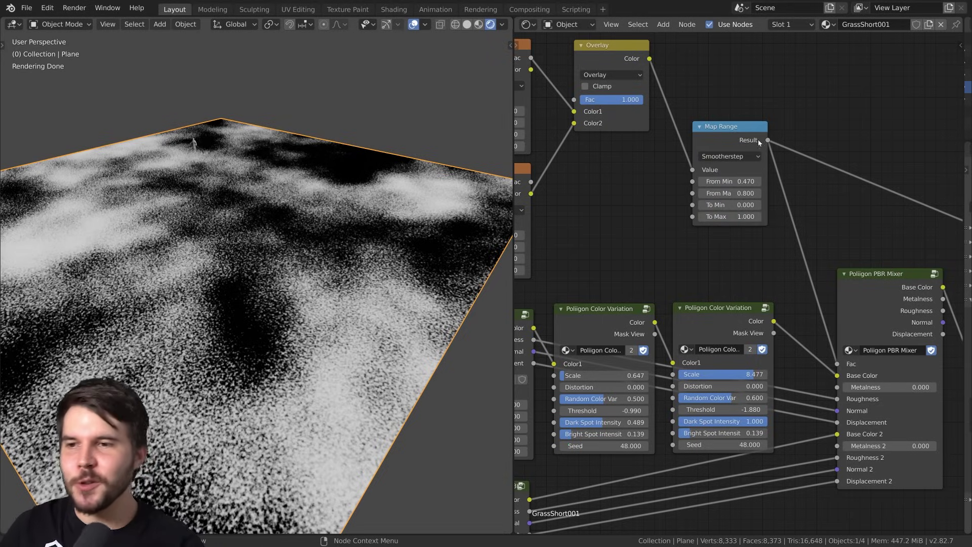
pyautogui.moveTo(758, 141); pyautogui.dragTo(749, 109)
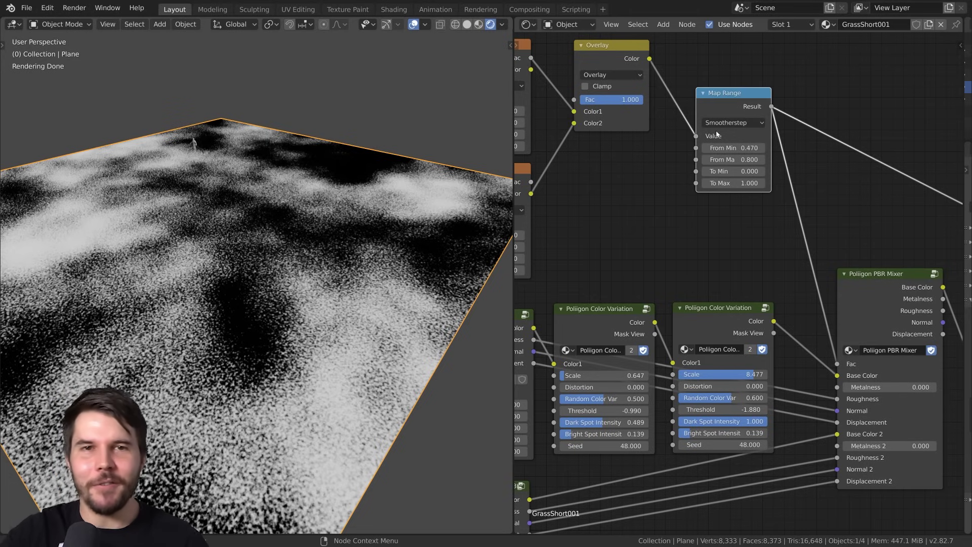
# - Preview the Poliigon PBR Mixer's Base Color on the plane and inspect the blend of grass and dirt
pyautogui.scroll(-3, 801, 261)
pyautogui.keyDown('ctrl'); pyautogui.keyDown('shift'); pyautogui.click(782, 251); pyautogui.keyUp('shift'); pyautogui.keyUp('ctrl')
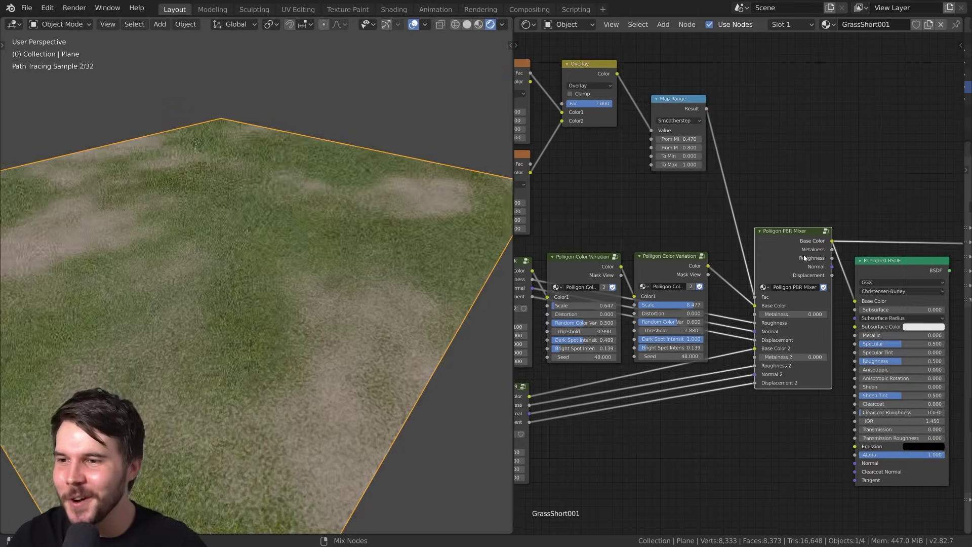
pyautogui.moveTo(319, 302); pyautogui.dragTo(306, 306, button='middle')
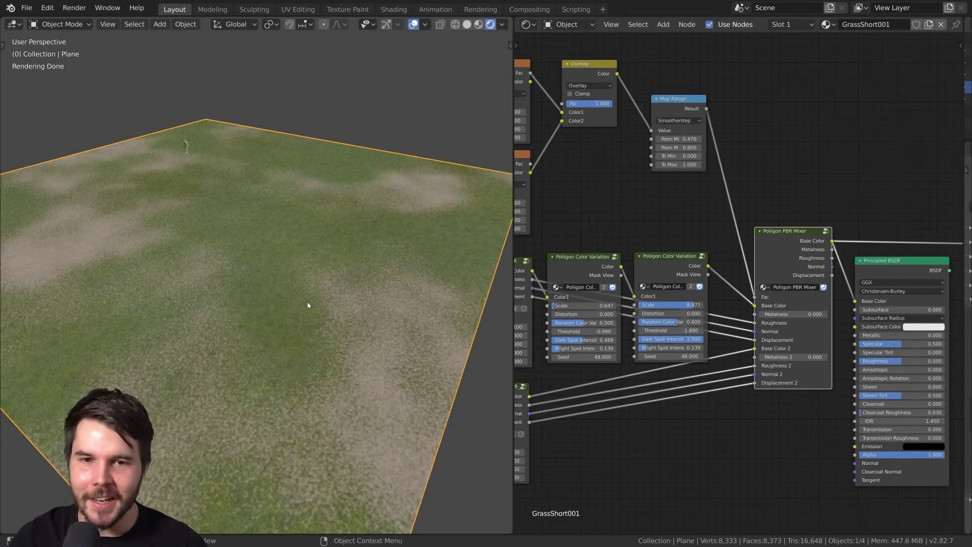
pyautogui.scroll(1, 767, 235)
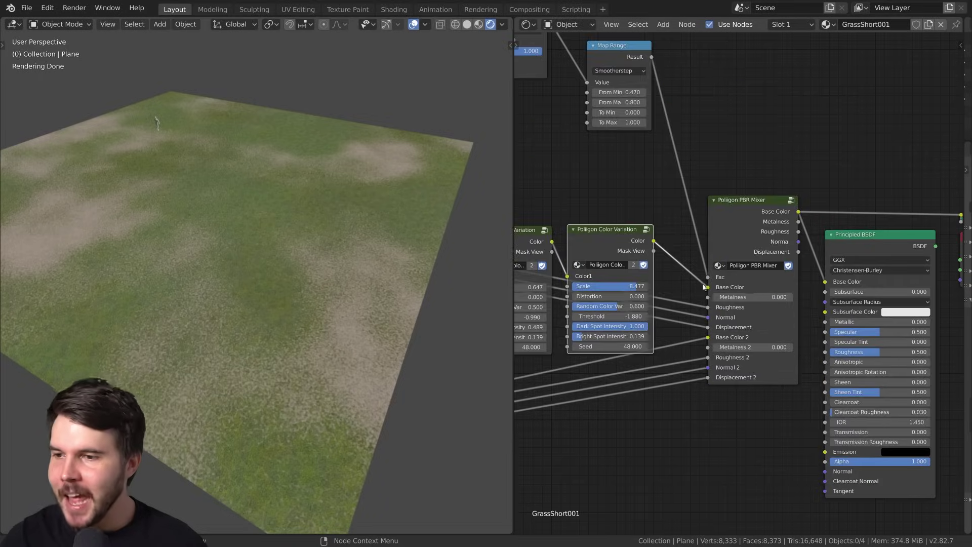
pyautogui.moveTo(767, 235); pyautogui.dragTo(721, 223, button='middle')
pyautogui.scroll(-1, 720, 223)
pyautogui.moveTo(697, 222); pyautogui.dragTo(681, 218)
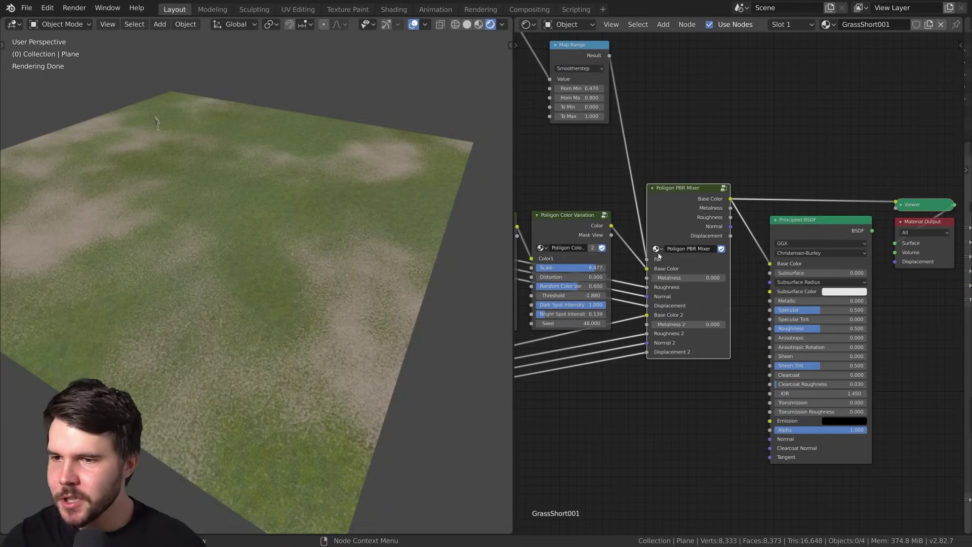
# - Restore the Principled BSDF as the material's surface and connect the PBR Mixer's Metalness, Roughness and Normal outputs to its matching inputs
pyautogui.scroll(3, 742, 211)
pyautogui.moveTo(741, 212); pyautogui.dragTo(689, 174, button='middle')
pyautogui.moveTo(769, 191)
pyautogui.mouseDown()
pyautogui.moveTo(771, 175)
pyautogui.moveTo(768, 184)
pyautogui.mouseUp()
pyautogui.keyDown('ctrl'); pyautogui.keyDown('shift'); pyautogui.click(785, 187); pyautogui.keyUp('shift'); pyautogui.keyUp('ctrl')
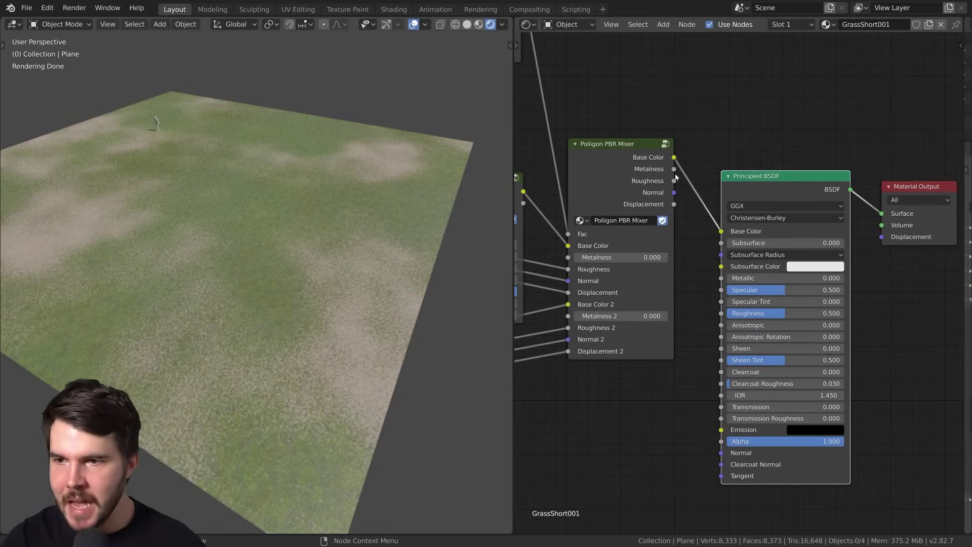
pyautogui.moveTo(726, 285); pyautogui.dragTo(722, 279)
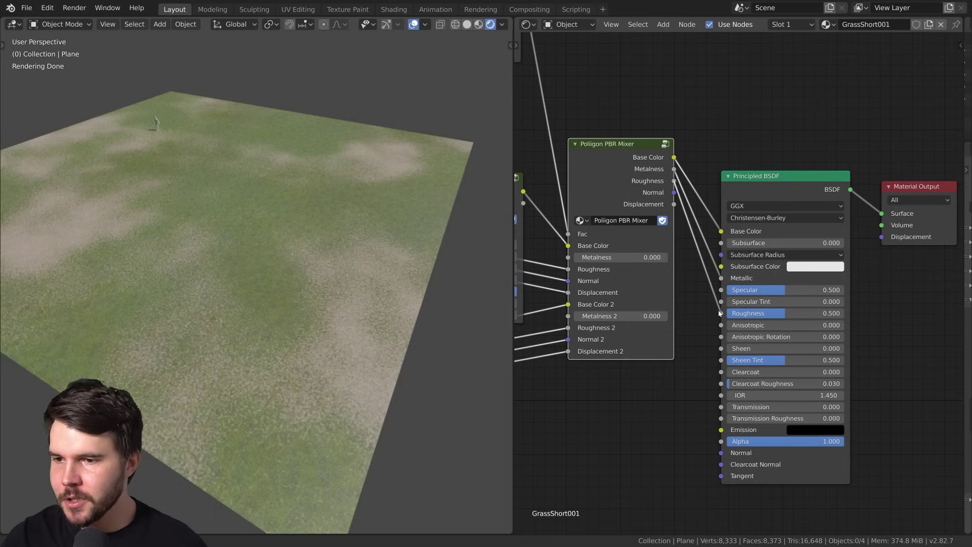
pyautogui.moveTo(719, 314); pyautogui.dragTo(722, 313)
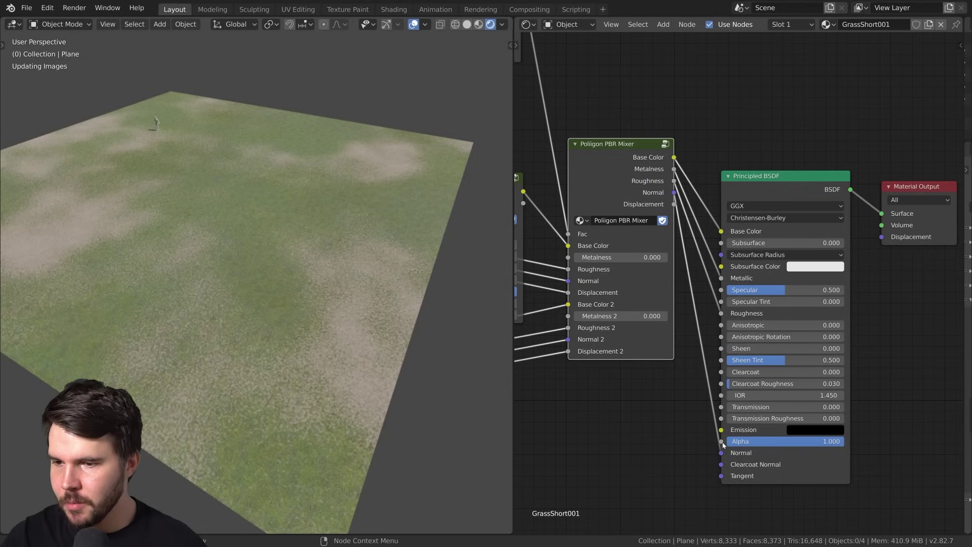
pyautogui.moveTo(714, 274); pyautogui.dragTo(937, 174)
pyautogui.moveTo(470, 189)
pyautogui.mouseDown(button='middle')
pyautogui.moveTo(423, 226)
pyautogui.moveTo(343, 213)
pyautogui.mouseUp(button='middle')
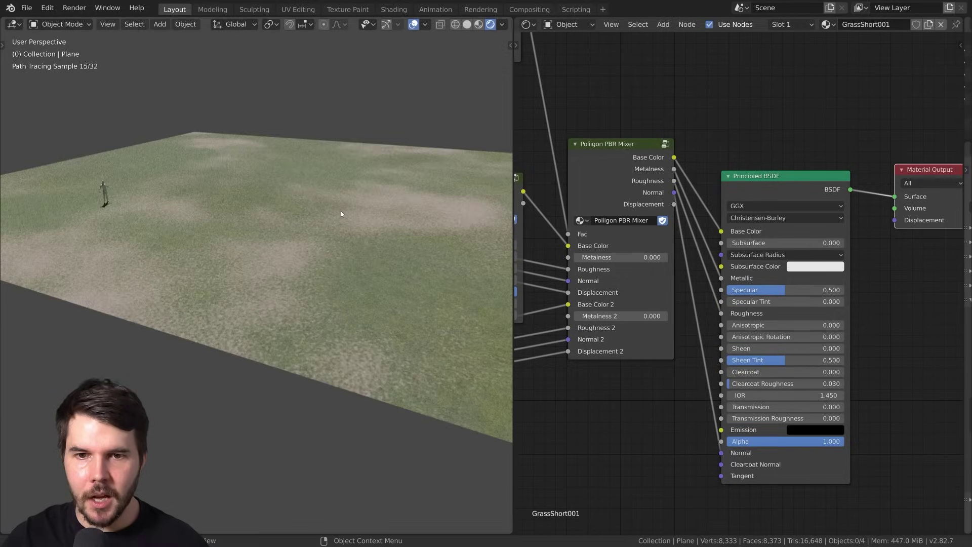
pyautogui.scroll(1, 343, 212)
pyautogui.click(831, 199)
# - Widen the GroundDirt009_3K node and set its Roughness Adj. to 0.450
pyautogui.scroll(-3, 820, 217)
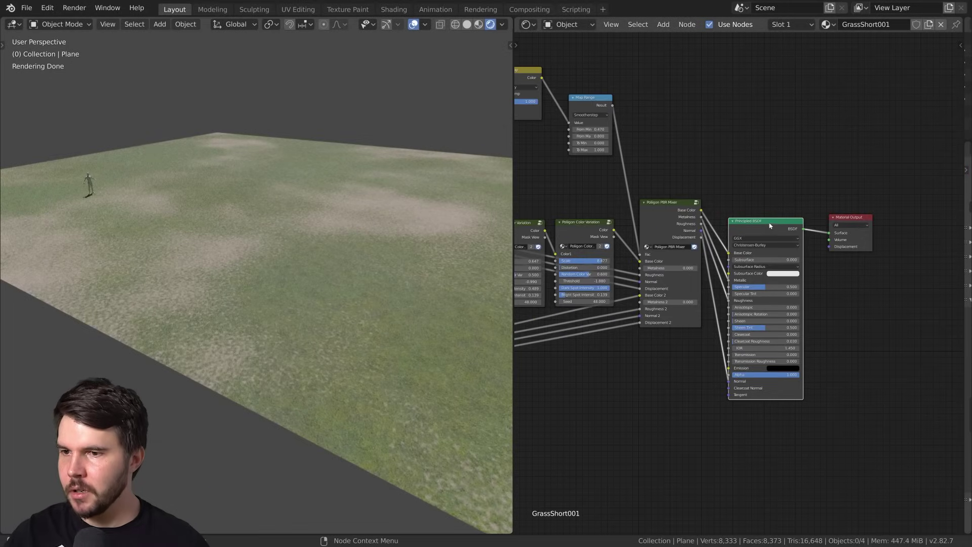
pyautogui.moveTo(324, 355); pyautogui.dragTo(325, 331, button='middle')
pyautogui.scroll(2, 625, 350)
pyautogui.moveTo(648, 338); pyautogui.dragTo(849, 271, button='middle')
pyautogui.scroll(2, 629, 378)
pyautogui.moveTo(685, 311); pyautogui.dragTo(949, 291, button='middle')
pyautogui.scroll(2, 734, 317)
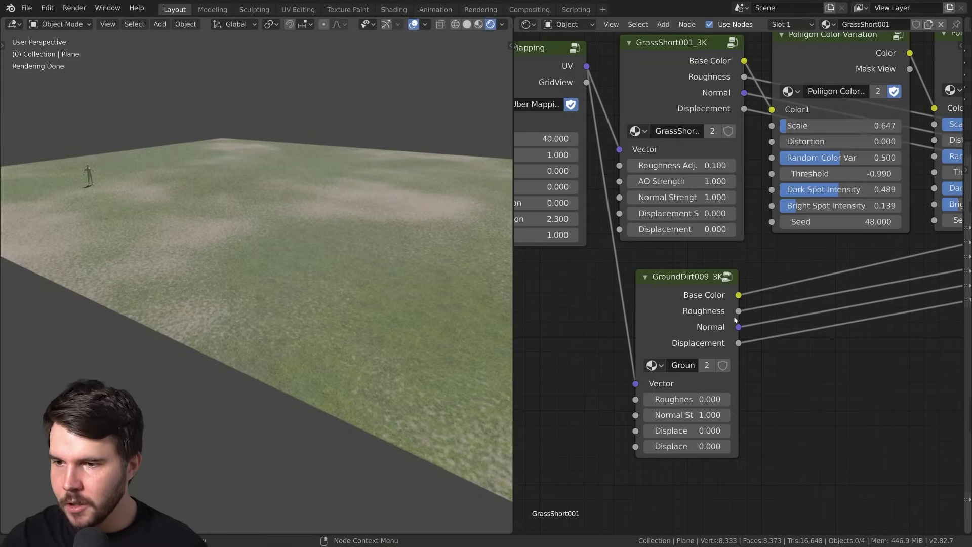
pyautogui.moveTo(737, 318); pyautogui.dragTo(764, 320)
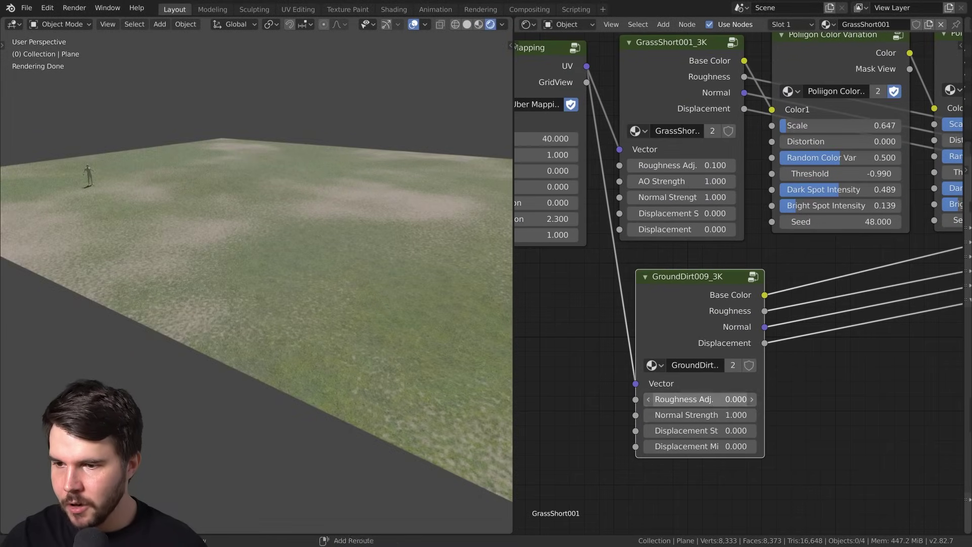
pyautogui.moveTo(700, 399); pyautogui.dragTo(723, 399)
pyautogui.scroll(-5, 380, 310)
pyautogui.moveTo(380, 310); pyautogui.dragTo(333, 281, button='middle')
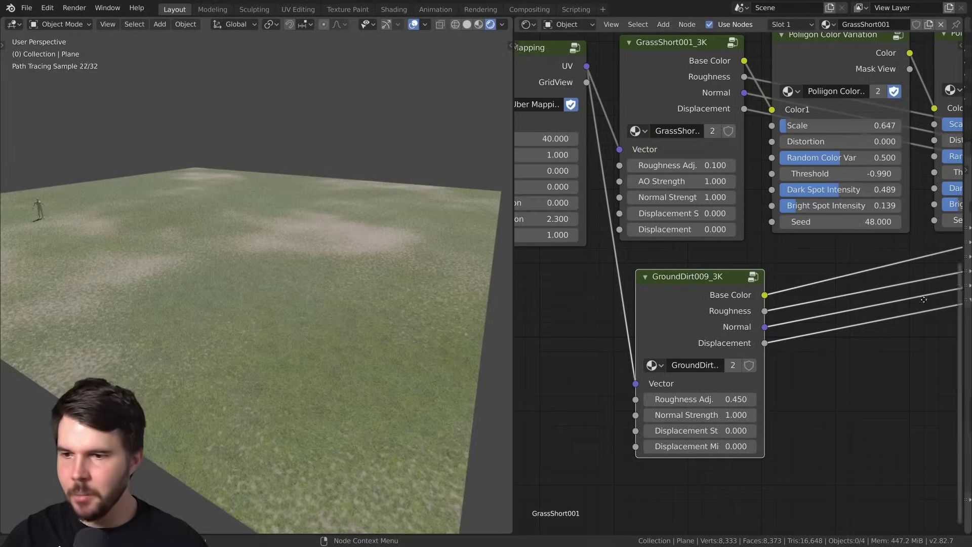
# - Insert a Hue/Saturation node between the GroundDirt009_3K Base Color output and the PBR Mixer's Base Color 2 input
pyautogui.moveTo(924, 300); pyautogui.dragTo(675, 316, button='middle')
pyautogui.scroll(-3, 667, 314)
pyautogui.scroll(-2, 359, 296)
pyautogui.moveTo(360, 296); pyautogui.dragTo(341, 305, button='middle')
pyautogui.hotkey('shift', 'a')
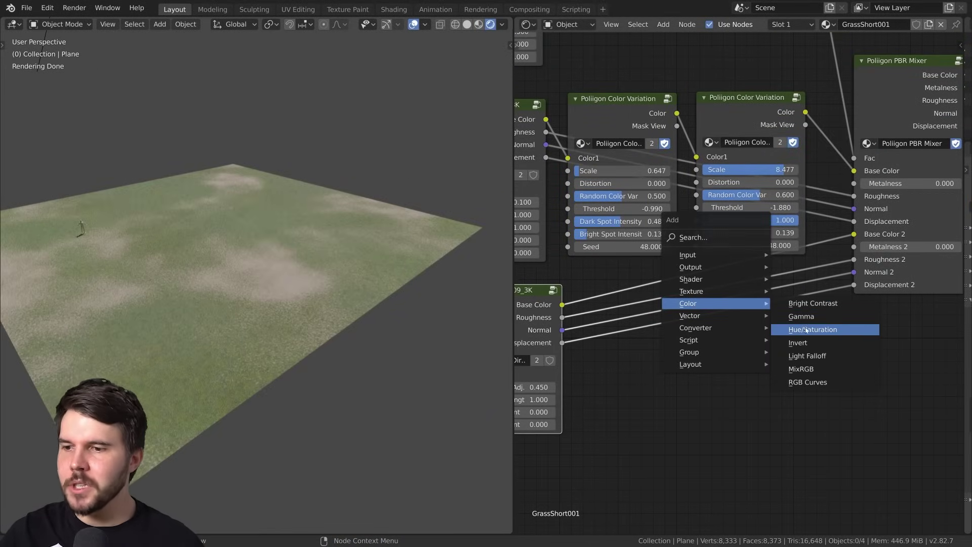
pyautogui.click(813, 329)
pyautogui.click(643, 270)
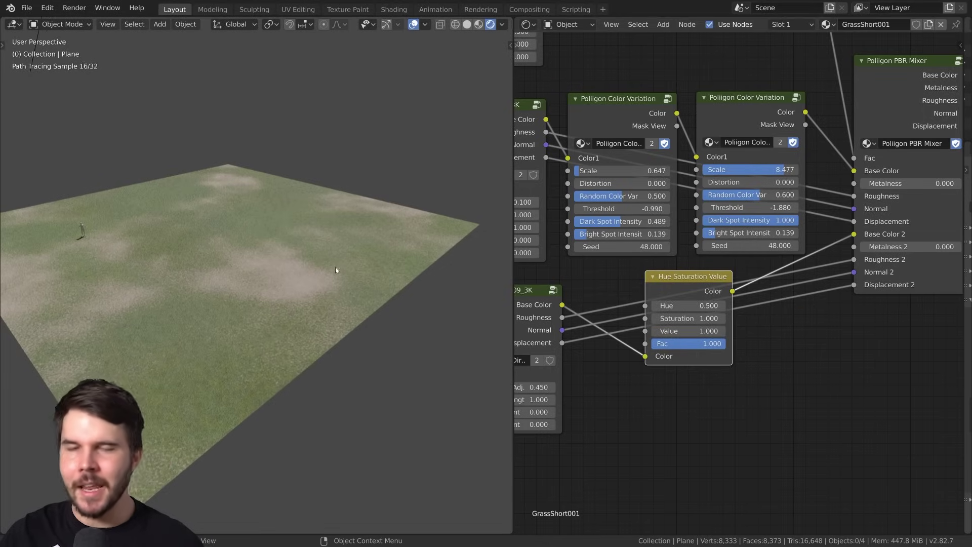
# - Try a Value of 0.300 and a Hue of 0.400 on the Hue Saturation Value node, restoring the default after each test
pyautogui.click(658, 332)
pyautogui.click(658, 332)
pyautogui.click(657, 332)
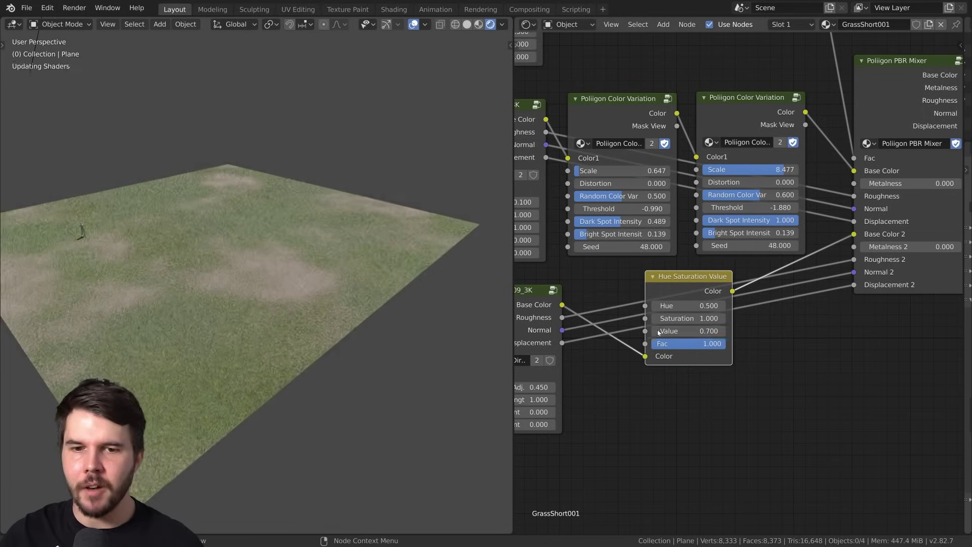
pyautogui.click(657, 331)
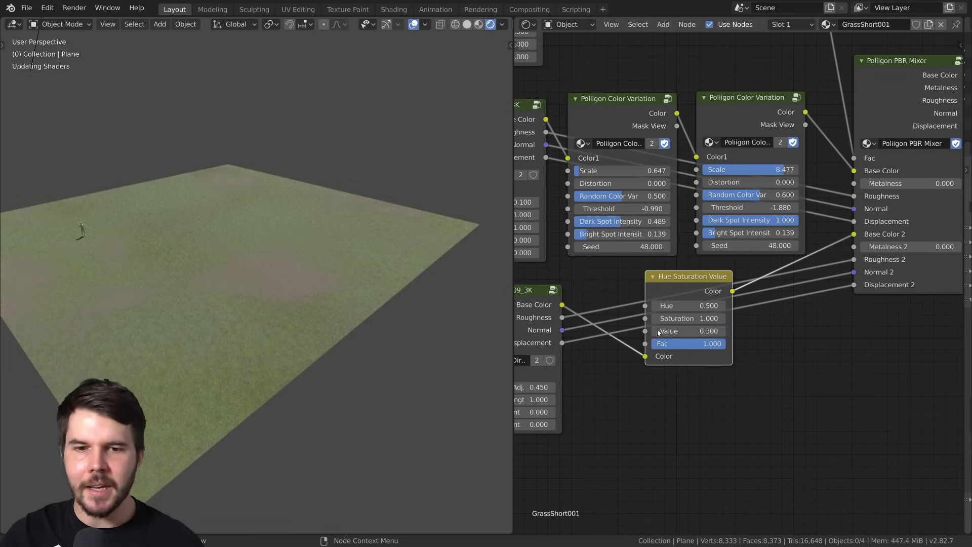
pyautogui.press('BackSpace')
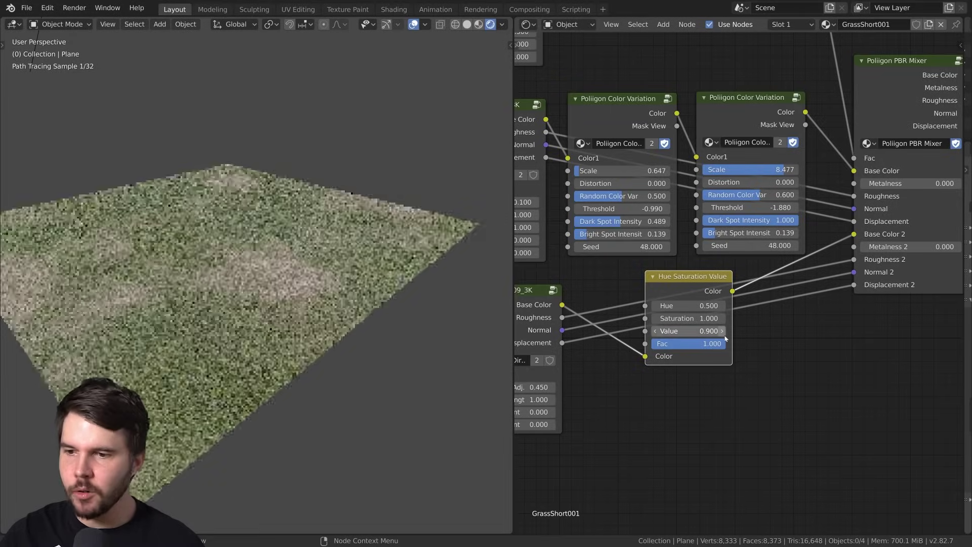
pyautogui.click(655, 306)
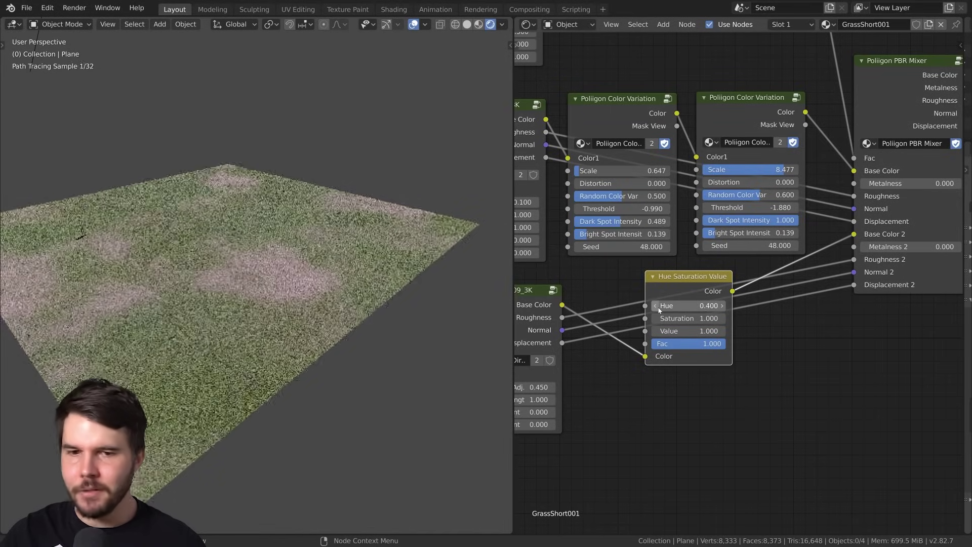
pyautogui.keyDown('ctrl'); pyautogui.moveTo(689, 318); pyautogui.dragTo(651, 318); pyautogui.keyUp('ctrl')
pyautogui.press('BackSpace')
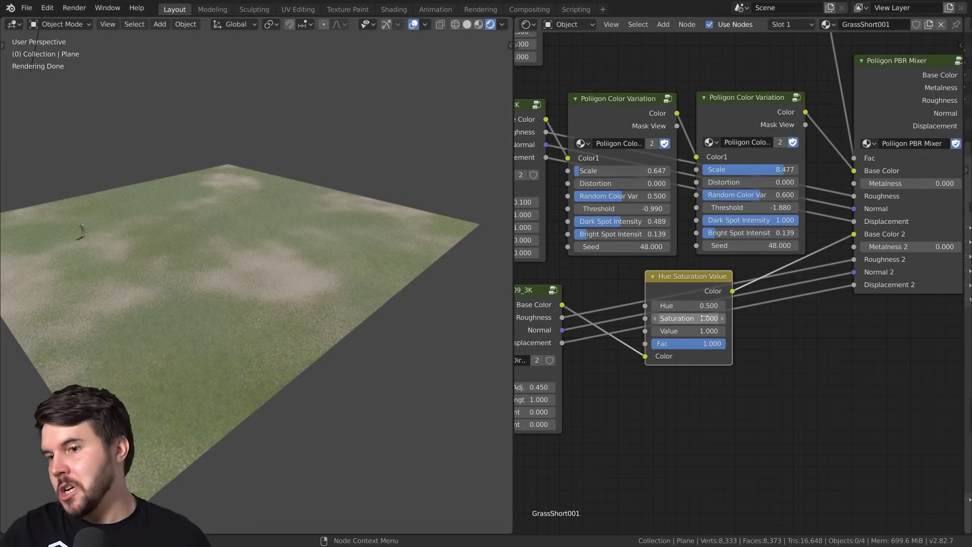
# - Try a Saturation of 1.290 on the dirt color, and delete the Hue Saturation Value node while keeping its links connected
pyautogui.moveTo(704, 318); pyautogui.dragTo(722, 317)
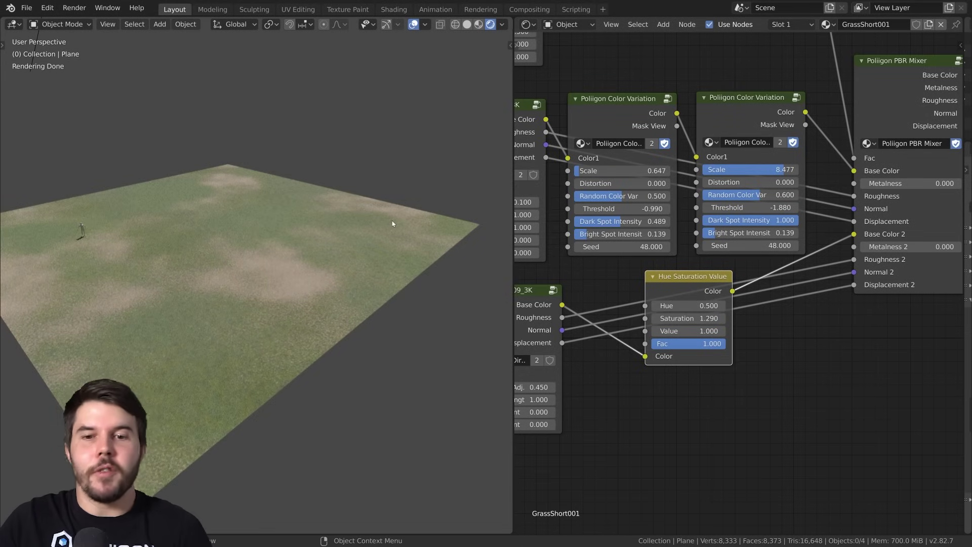
pyautogui.scroll(5, 393, 224)
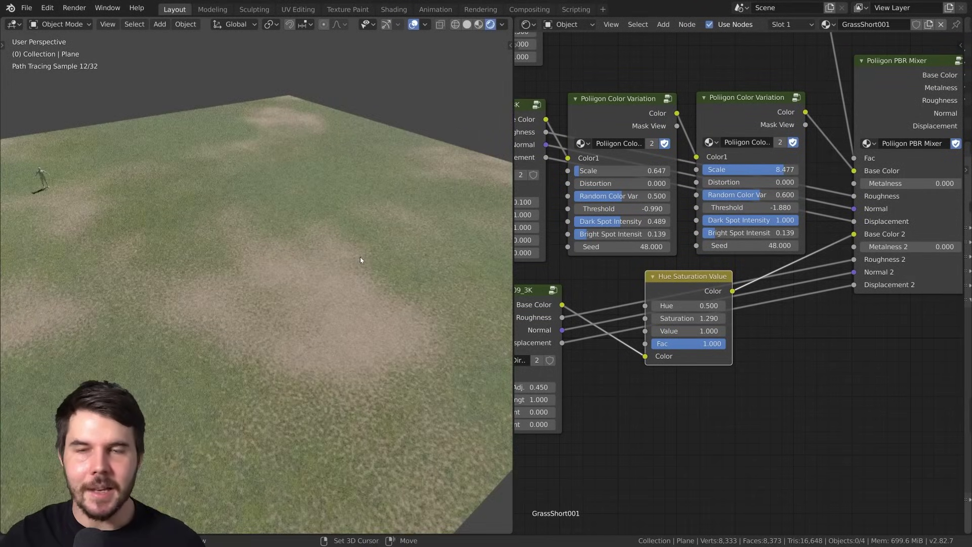
pyautogui.moveTo(360, 257)
pyautogui.keyDown('shift'); pyautogui.mouseDown(button='middle')
pyautogui.moveTo(376, 254)
pyautogui.moveTo(345, 278)
pyautogui.moveTo(347, 259)
pyautogui.mouseUp(button='middle'); pyautogui.keyUp('shift')
pyautogui.scroll(-3, 376, 253)
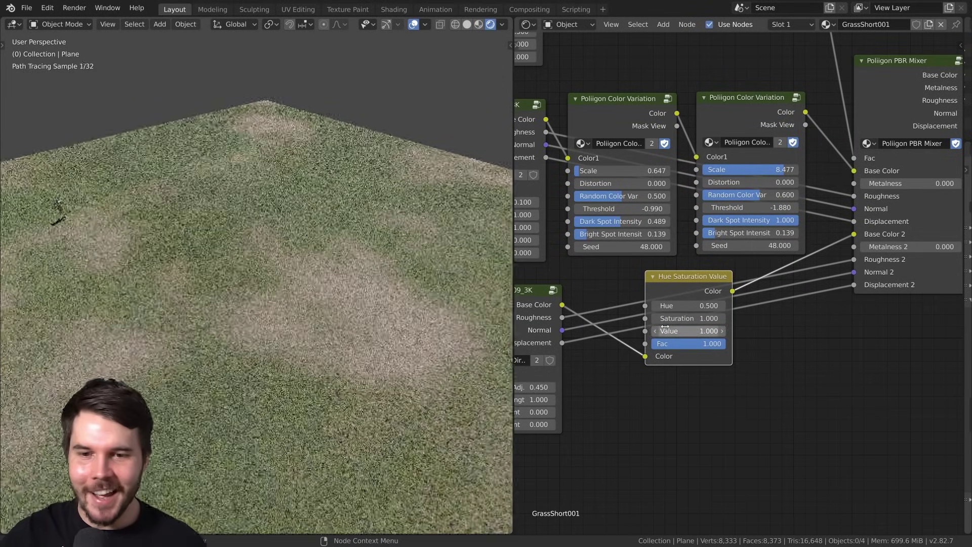
pyautogui.press('Escape')
pyautogui.hotkey('ctrl', 'x')
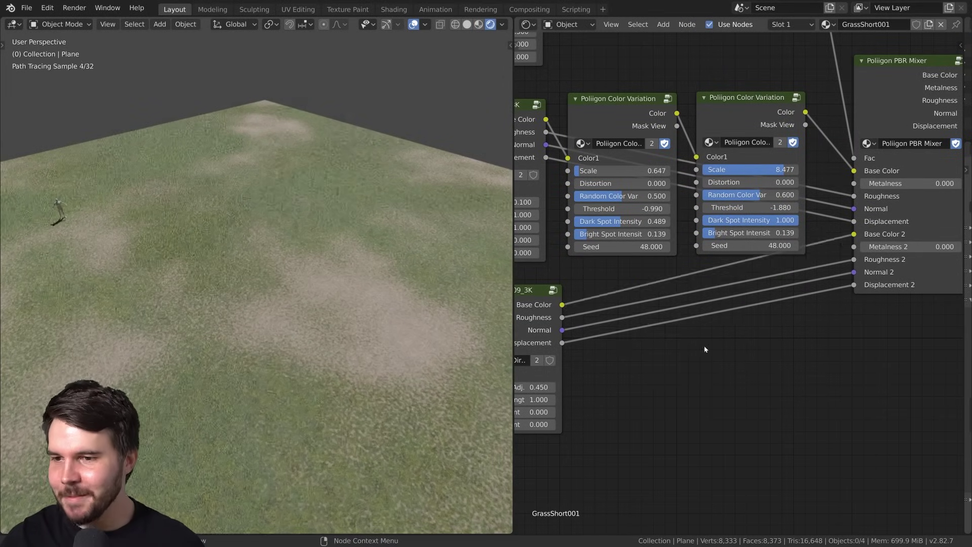
# - Examine the dirt patches on the plane from afar and close up, and review the grass and dirt texture nodes in the shader graph
pyautogui.scroll(-1, 706, 349)
pyautogui.scroll(-5, 290, 332)
pyautogui.moveTo(291, 332)
pyautogui.mouseDown(button='middle')
pyautogui.moveTo(232, 338)
pyautogui.moveTo(276, 318)
pyautogui.moveTo(202, 315)
pyautogui.moveTo(292, 301)
pyautogui.moveTo(299, 314)
pyautogui.moveTo(270, 282)
pyautogui.moveTo(235, 309)
pyautogui.moveTo(461, 284)
pyautogui.moveTo(343, 282)
pyautogui.moveTo(307, 338)
pyautogui.mouseUp(button='middle')
pyautogui.scroll(5, 276, 317)
pyautogui.scroll(4, 299, 314)
pyautogui.scroll(3, 306, 338)
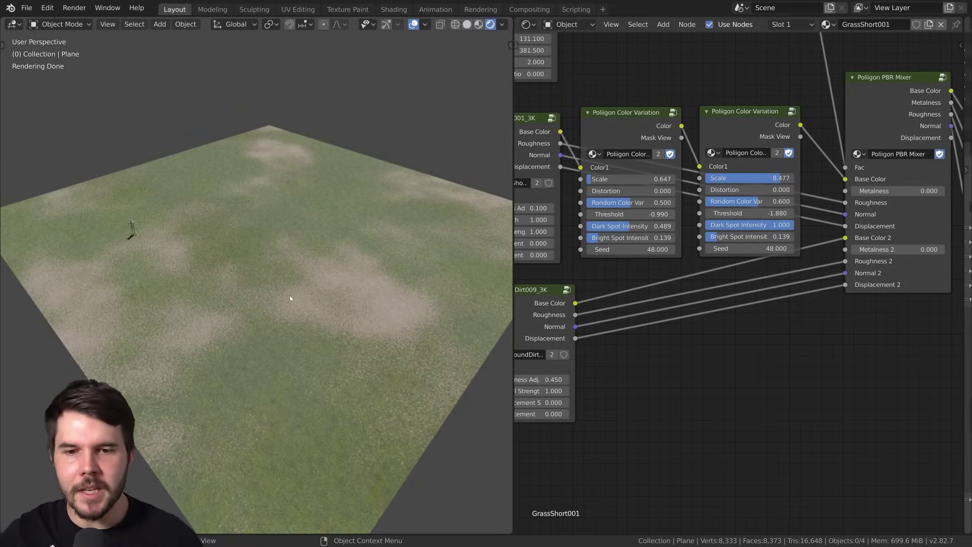
pyautogui.scroll(3, 377, 289)
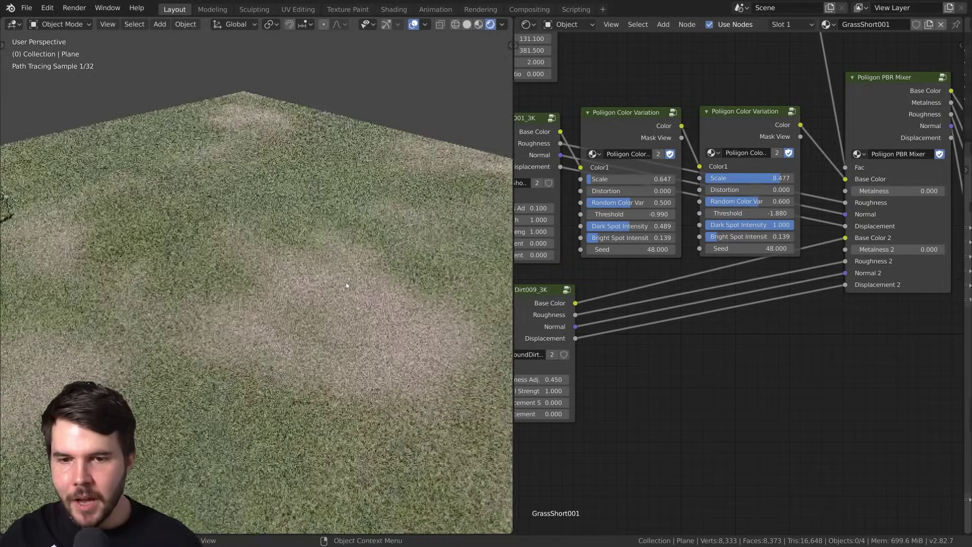
pyautogui.scroll(4, 346, 286)
pyautogui.scroll(2, 297, 316)
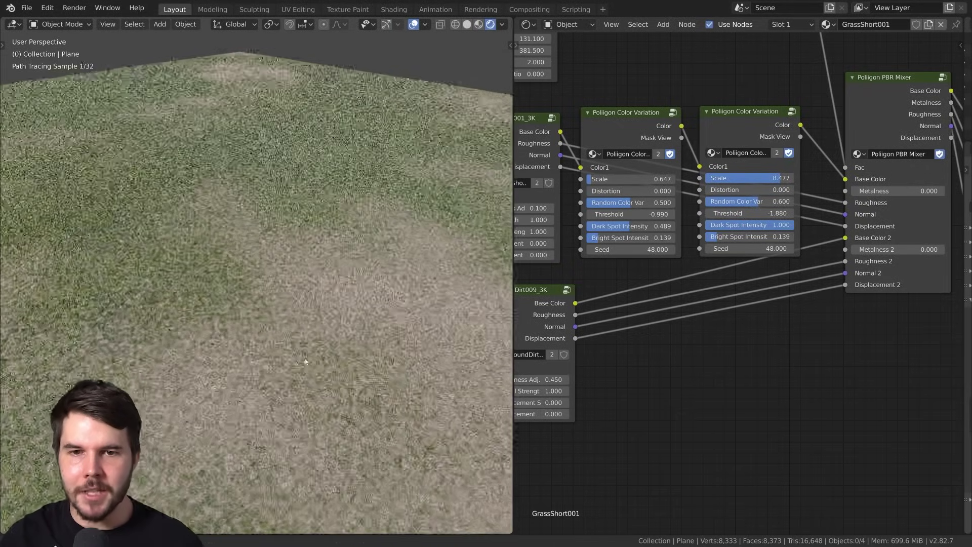
pyautogui.scroll(-6, 297, 316)
pyautogui.moveTo(639, 244); pyautogui.dragTo(739, 349, button='middle')
pyautogui.scroll(-2, 732, 335)
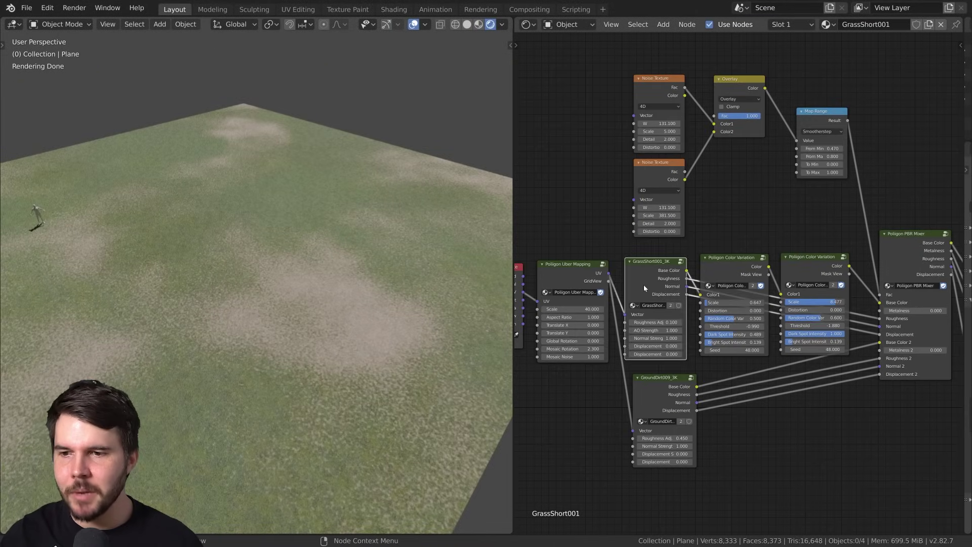
pyautogui.scroll(3, 644, 287)
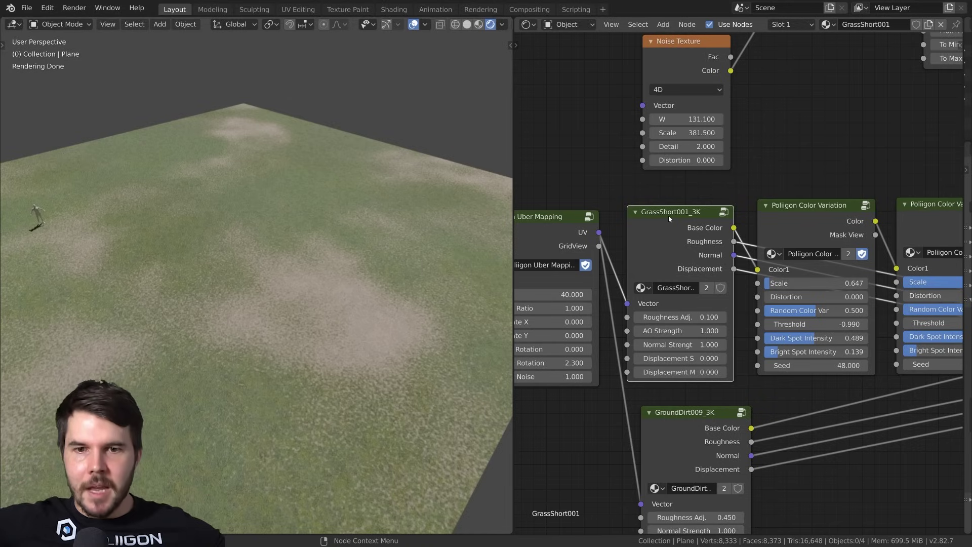
pyautogui.scroll(-2, 670, 214)
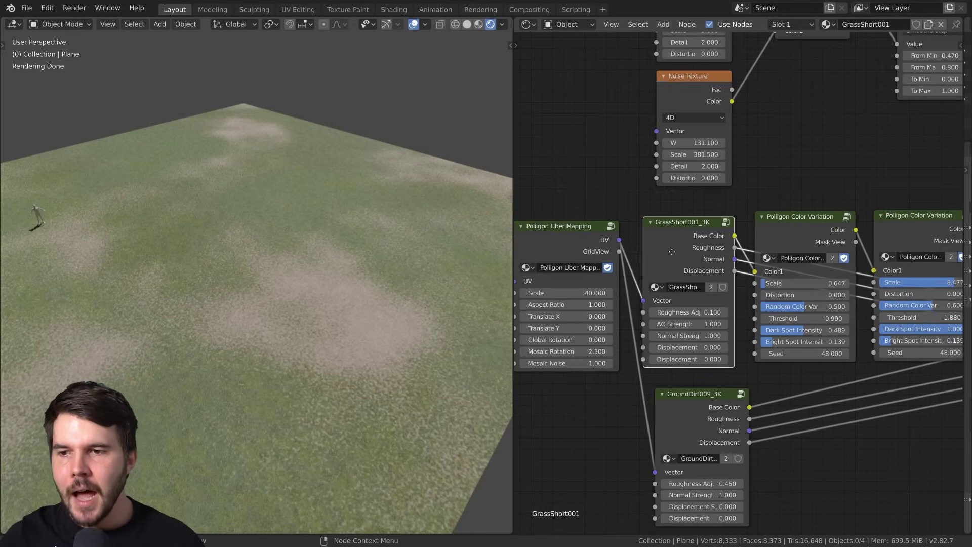
# - Review the node chain from the Color Variation nodes through the PBR Mixer to the Principled BSDF
pyautogui.scroll(2, 698, 304)
pyautogui.moveTo(698, 304); pyautogui.dragTo(664, 213, button='middle')
pyautogui.scroll(4, 664, 213)
pyautogui.moveTo(668, 151); pyautogui.dragTo(684, 198, button='middle')
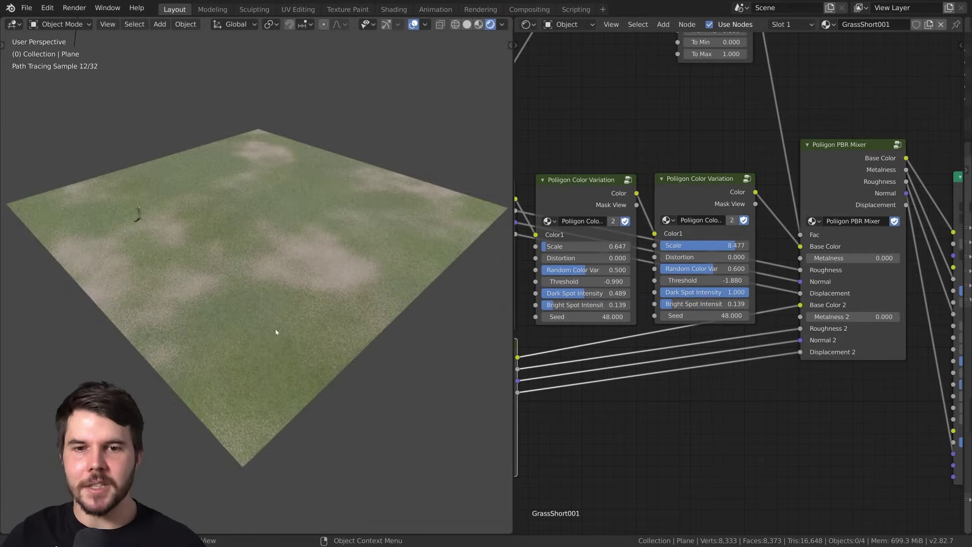
pyautogui.moveTo(940, 197); pyautogui.dragTo(761, 213, button='middle')
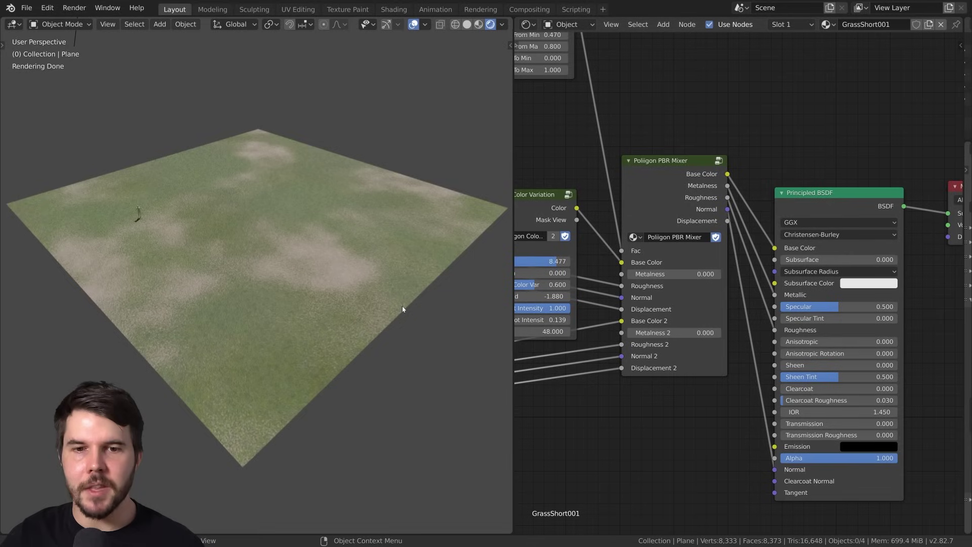
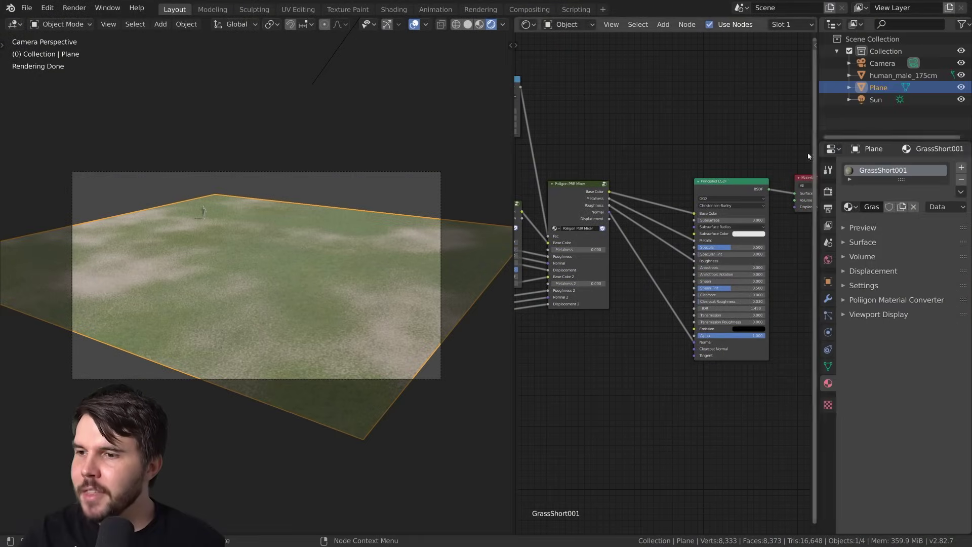
# - Show the plane's modifier settings and review the noise mask, PBR Mixer, Principled BSDF and Material Output nodes
pyautogui.click(829, 299)
pyautogui.click(870, 168)
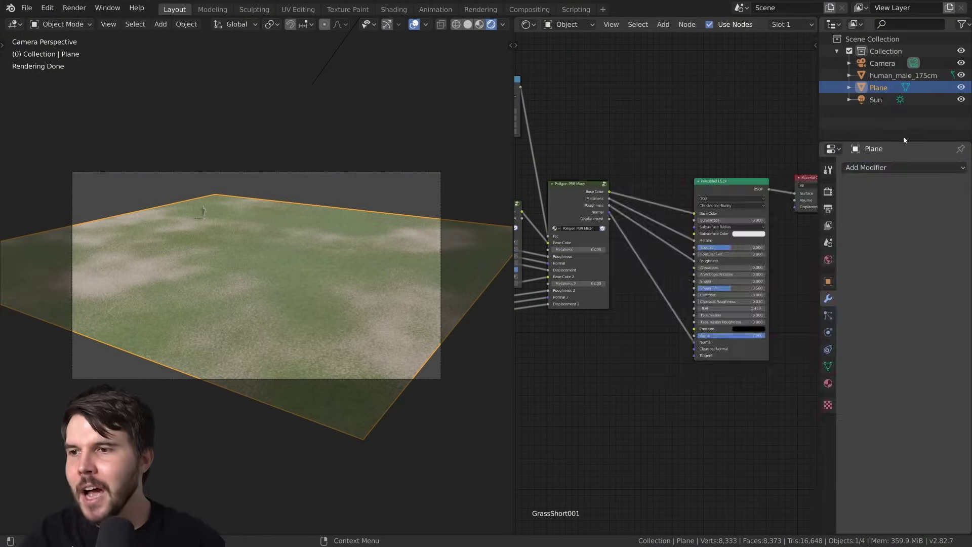
pyautogui.click(724, 178)
pyautogui.moveTo(725, 177); pyautogui.dragTo(638, 151, button='middle')
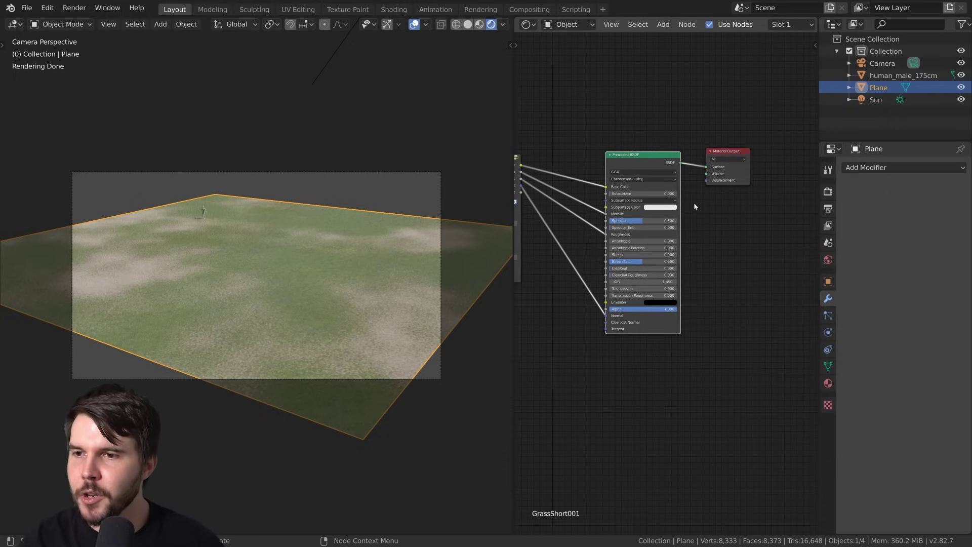
pyautogui.moveTo(695, 207); pyautogui.dragTo(755, 234, button='middle')
pyautogui.scroll(-2, 662, 248)
pyautogui.moveTo(663, 248); pyautogui.dragTo(714, 280, button='middle')
pyautogui.moveTo(127, 144); pyautogui.dragTo(97, 156, button='middle')
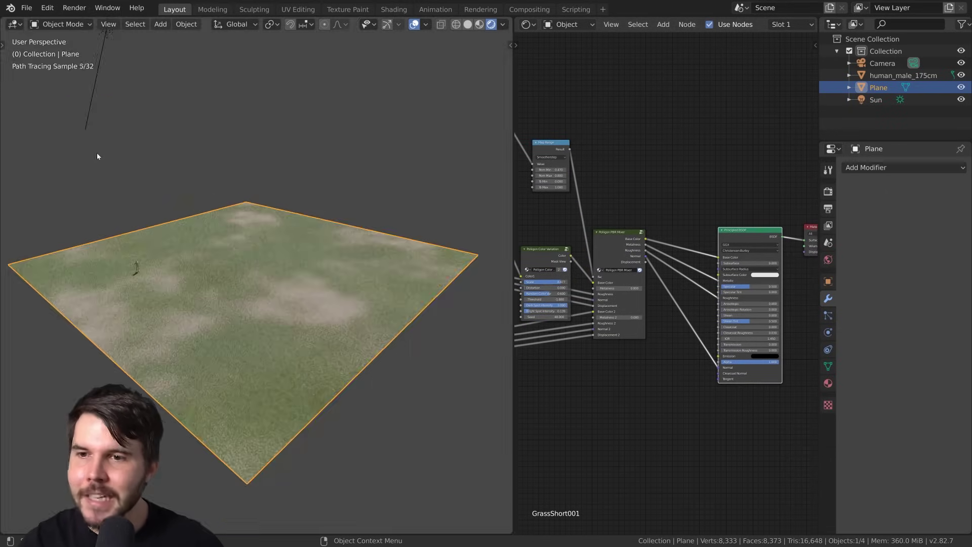
pyautogui.moveTo(516, 155); pyautogui.dragTo(675, 125, button='middle')
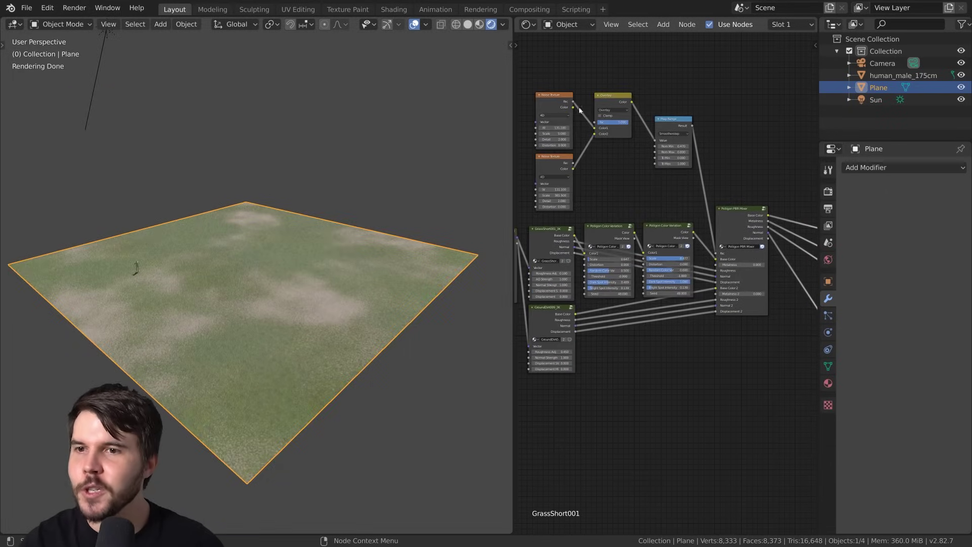
pyautogui.moveTo(665, 245); pyautogui.dragTo(716, 188, button='middle')
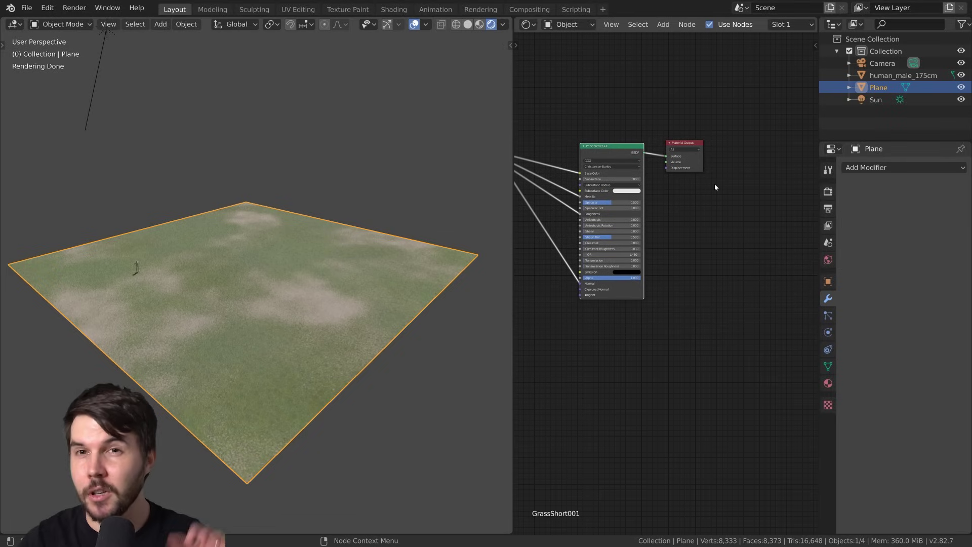
pyautogui.keyDown('ctrl'); pyautogui.moveTo(704, 195); pyautogui.dragTo(728, 221, button='middle'); pyautogui.keyUp('ctrl')
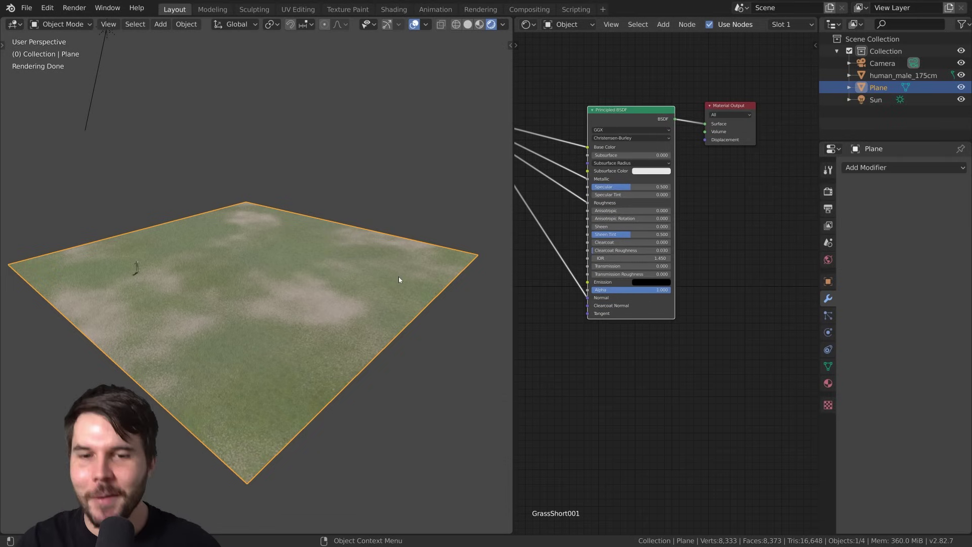
# - Inspect the plane's mesh geometry in Edit Mode and return to Object Mode
pyautogui.press('KP_0')
pyautogui.moveTo(374, 277); pyautogui.dragTo(346, 265, button='middle')
pyautogui.press('Tab')
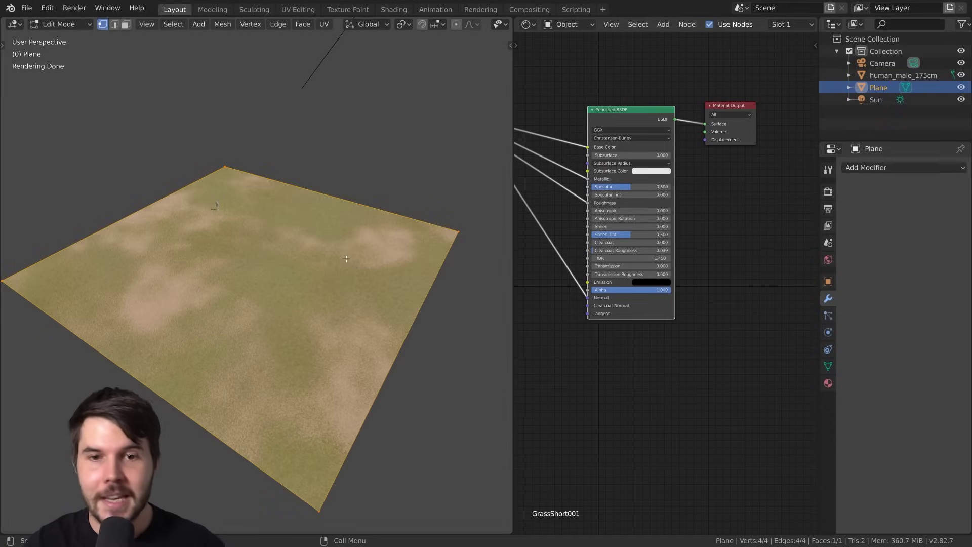
pyautogui.scroll(-1, 176, 241)
pyautogui.press('Tab')
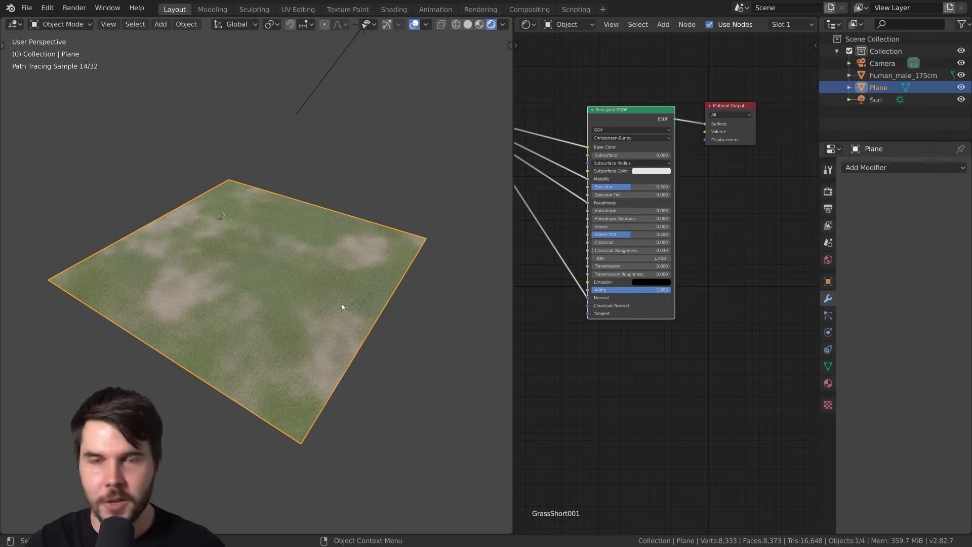
# - Add a Subdivision Surface modifier to the plane and set its subdivision type to Simple
pyautogui.click(878, 169)
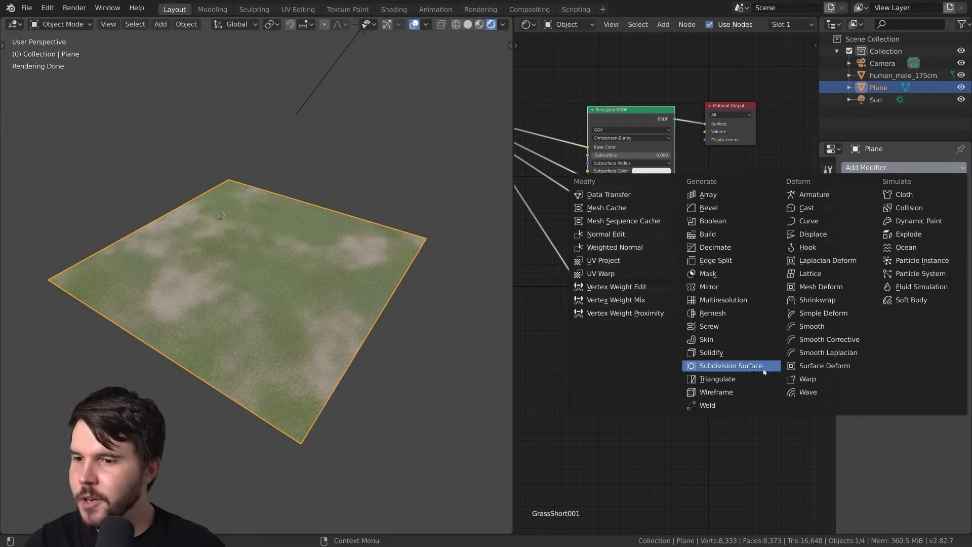
pyautogui.click(751, 370)
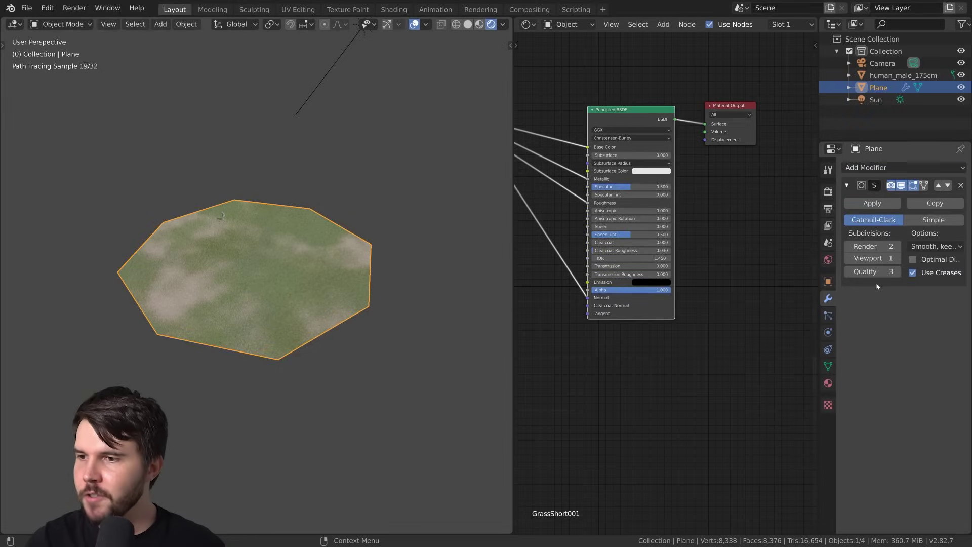
pyautogui.click(927, 221)
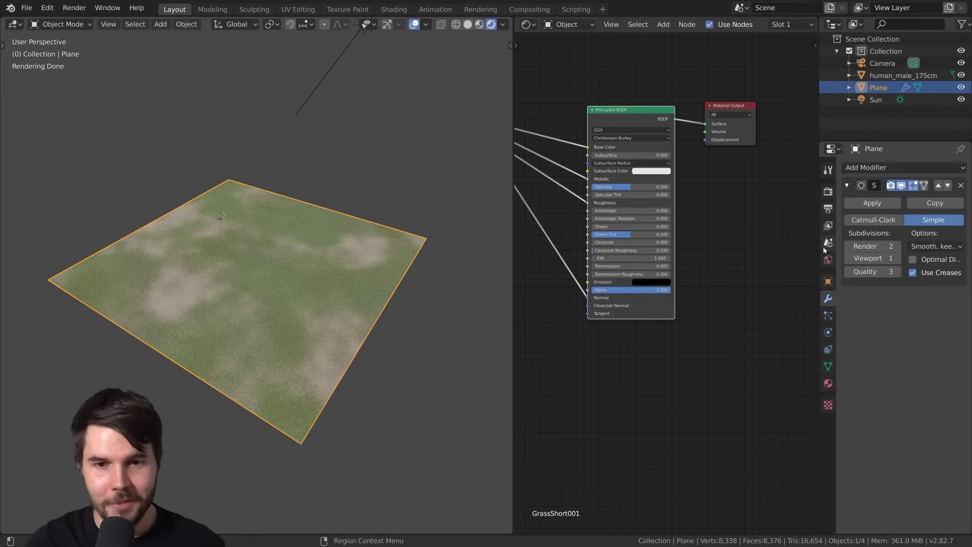
# - Set the Cycles feature set to Experimental and enable Adaptive subdivision on the plane's Subdivision Surface modifier
pyautogui.press('KP_0')
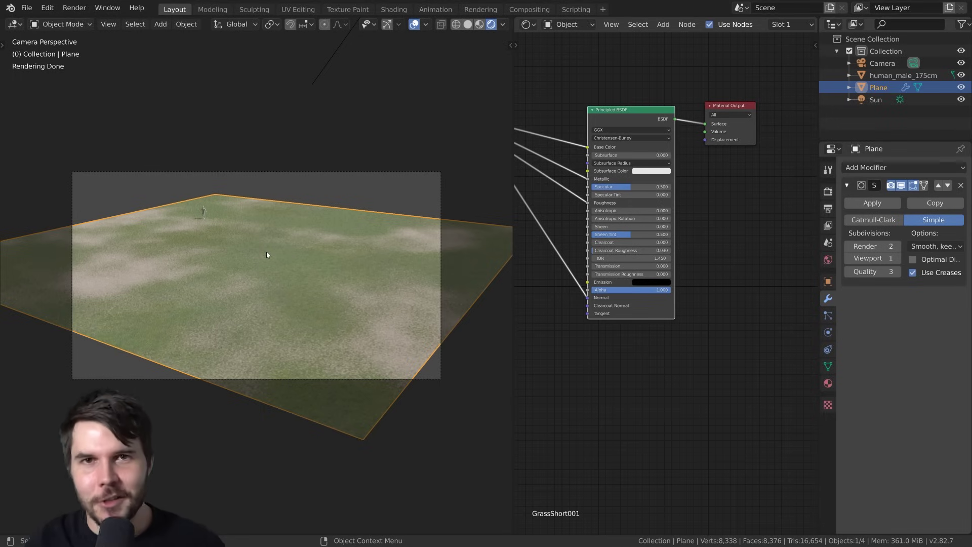
pyautogui.click(829, 192)
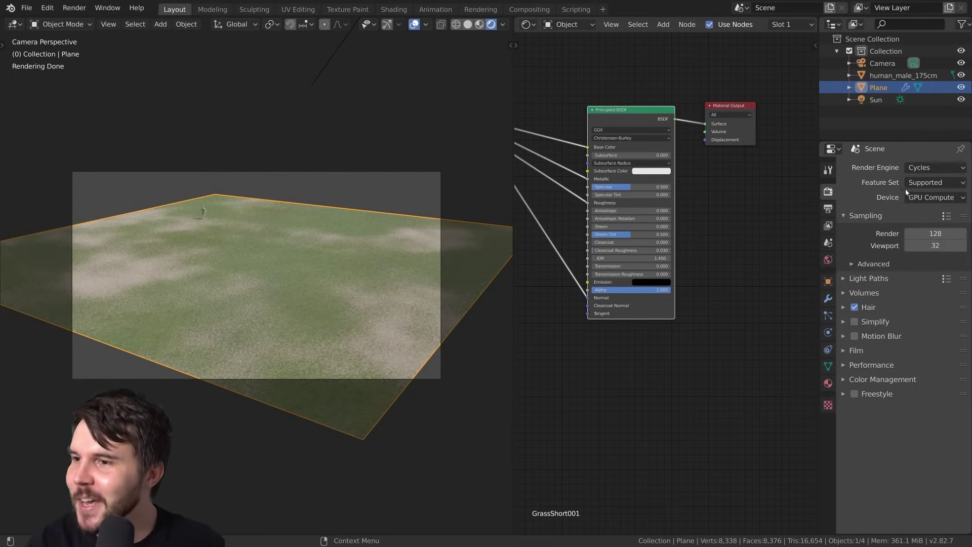
pyautogui.click(922, 183)
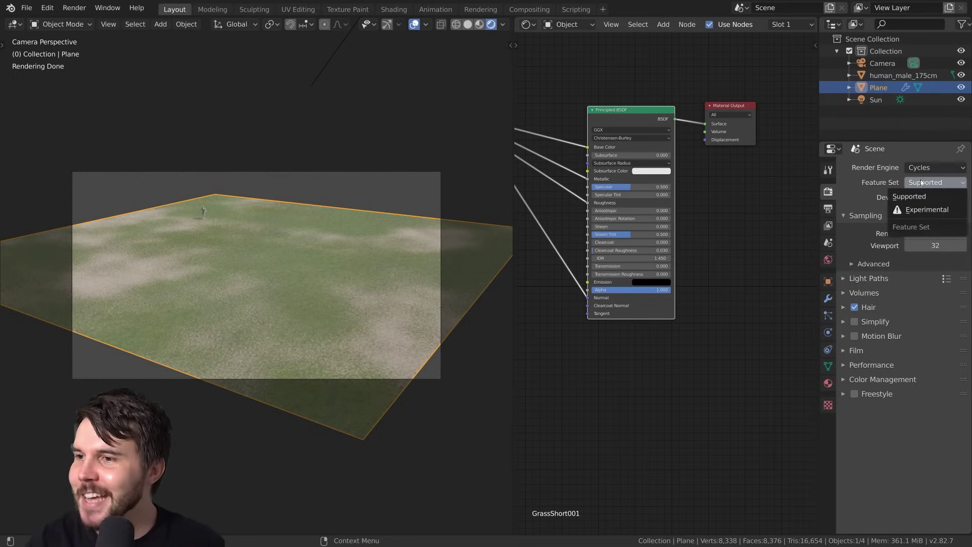
pyautogui.click(925, 210)
pyautogui.click(829, 298)
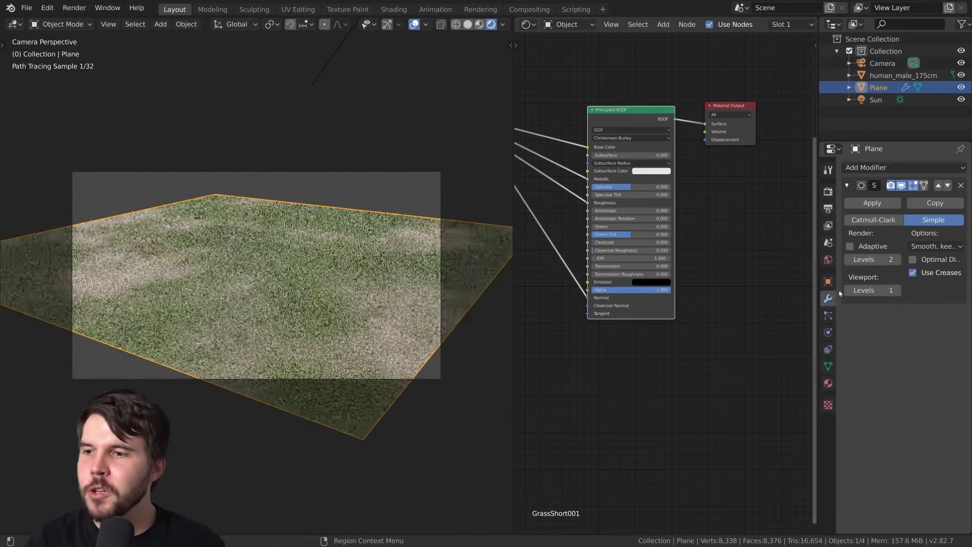
pyautogui.click(870, 246)
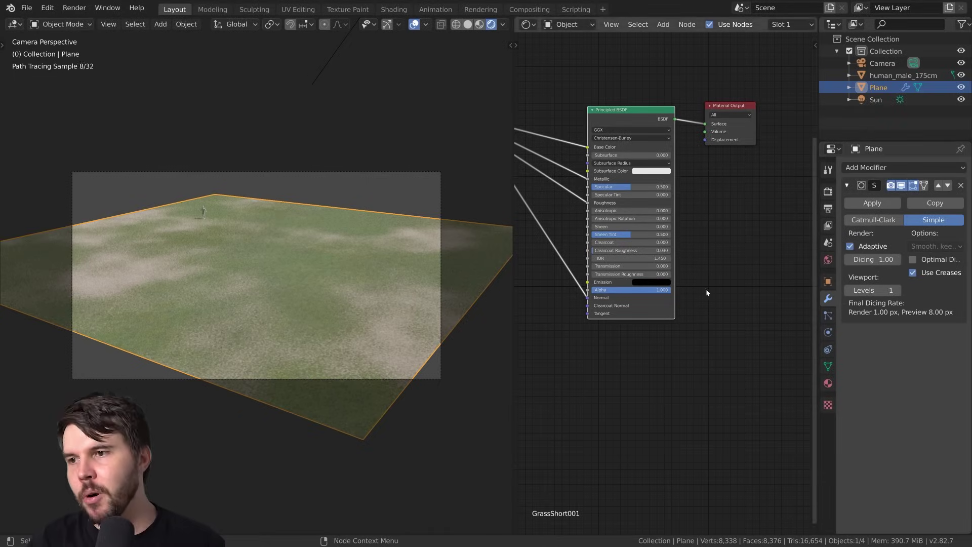
pyautogui.scroll(-1, 680, 328)
pyautogui.scroll(3, 695, 308)
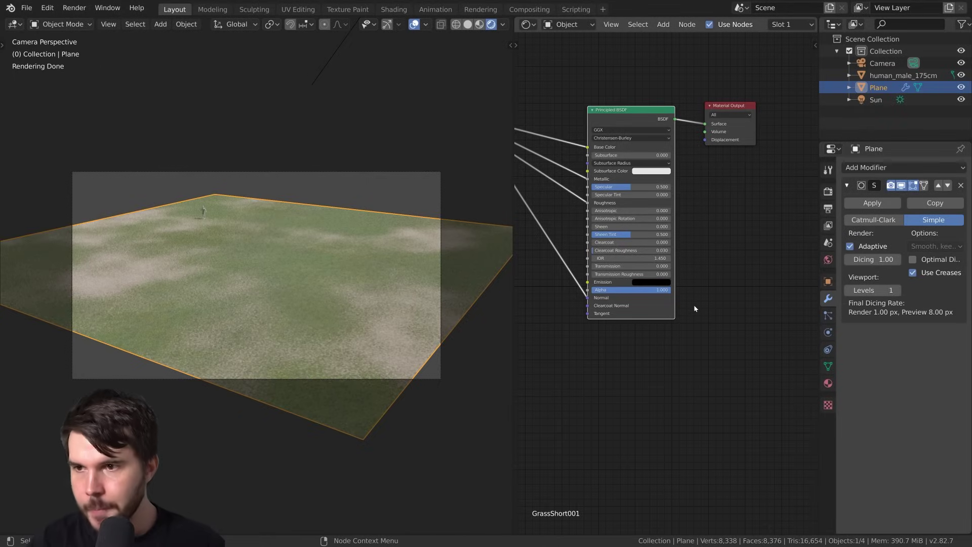
pyautogui.moveTo(687, 306); pyautogui.dragTo(607, 326, button='middle')
pyautogui.press('Tab')
pyautogui.press('Tab')
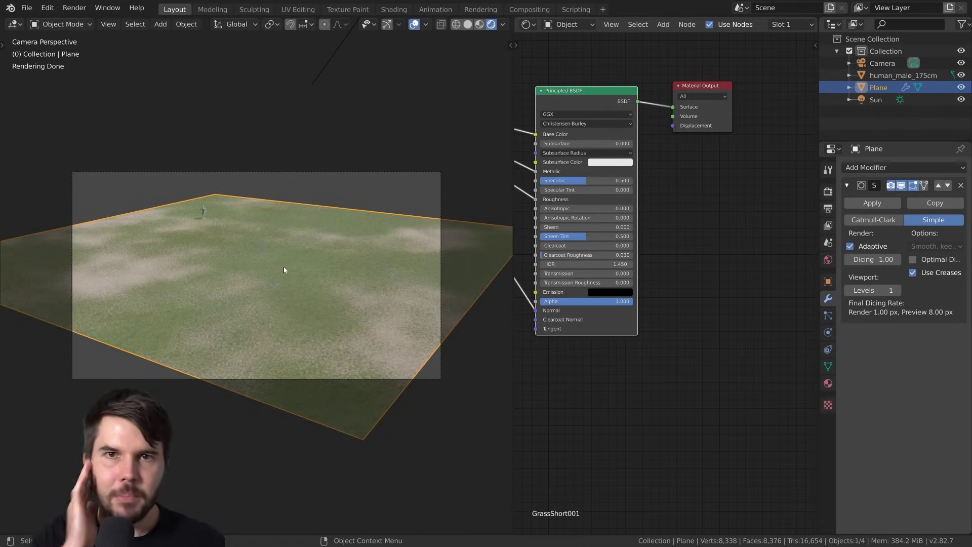
# - Add a Displacement node below the Principled BSDF and link it to the Material Output's Displacement input
pyautogui.scroll(-3, 679, 253)
pyautogui.moveTo(680, 255); pyautogui.dragTo(721, 206, button='middle')
pyautogui.scroll(2, 638, 306)
pyautogui.hotkey('shift', 'a')
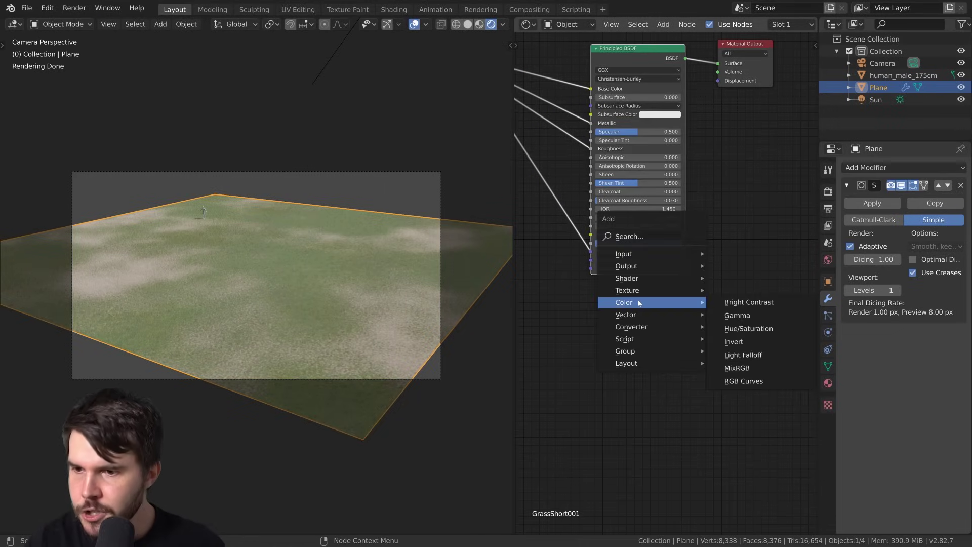
pyautogui.moveTo(639, 319)
pyautogui.click(745, 328)
pyautogui.click(623, 276)
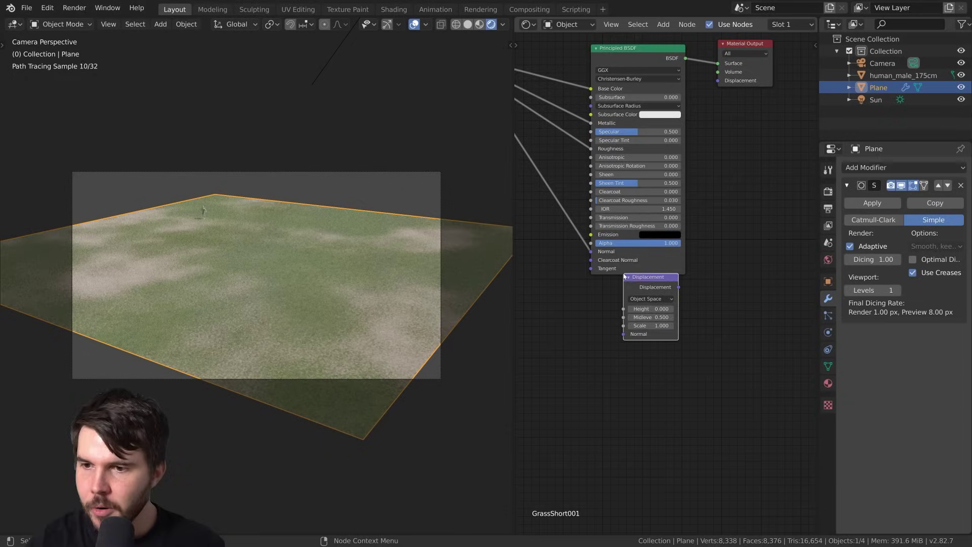
pyautogui.moveTo(684, 288); pyautogui.dragTo(674, 316, button='middle')
pyautogui.moveTo(691, 305); pyautogui.dragTo(766, 114)
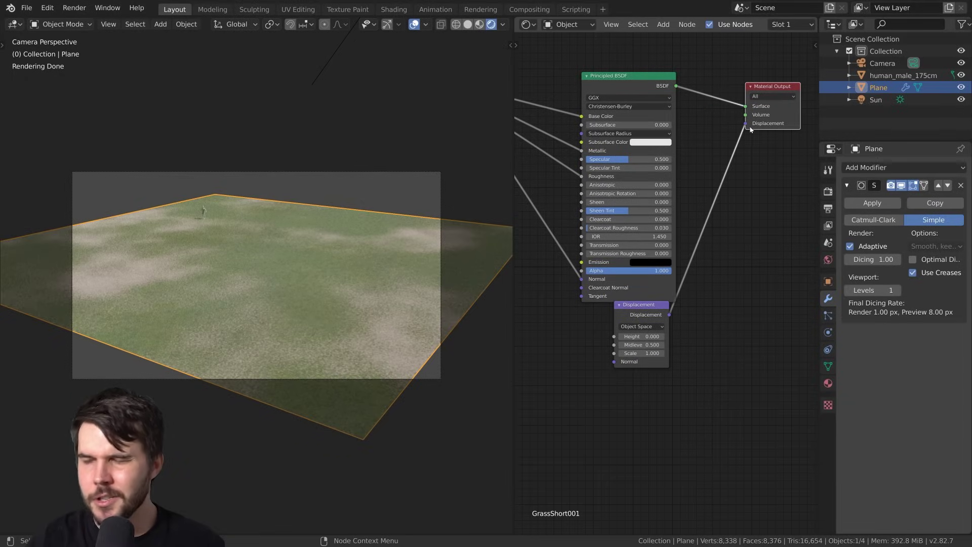
pyautogui.moveTo(701, 275); pyautogui.dragTo(737, 248, button='middle')
pyautogui.moveTo(685, 287); pyautogui.dragTo(692, 292)
# - Add a Noise Texture beside the Displacement node and connect its Fac output to the Height input
pyautogui.scroll(1, 692, 293)
pyautogui.moveTo(665, 317); pyautogui.dragTo(725, 311, button='middle')
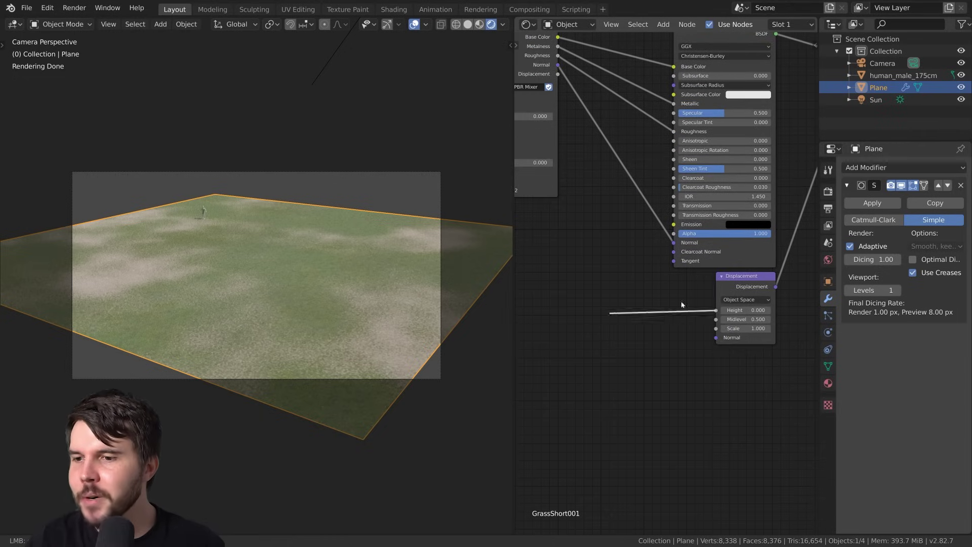
pyautogui.moveTo(681, 304); pyautogui.dragTo(667, 306)
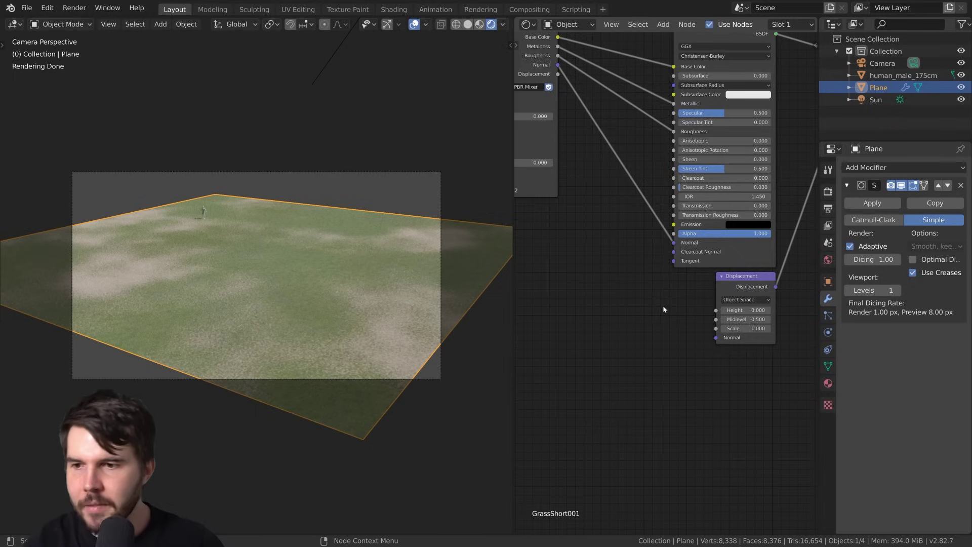
pyautogui.hotkey('shift', 'a')
pyautogui.moveTo(665, 255)
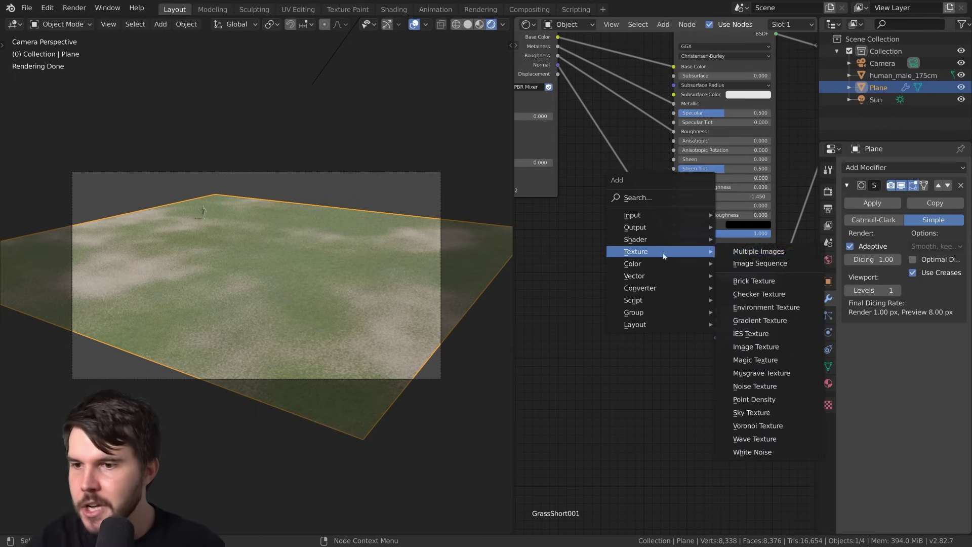
pyautogui.click(755, 386)
pyautogui.click(633, 306)
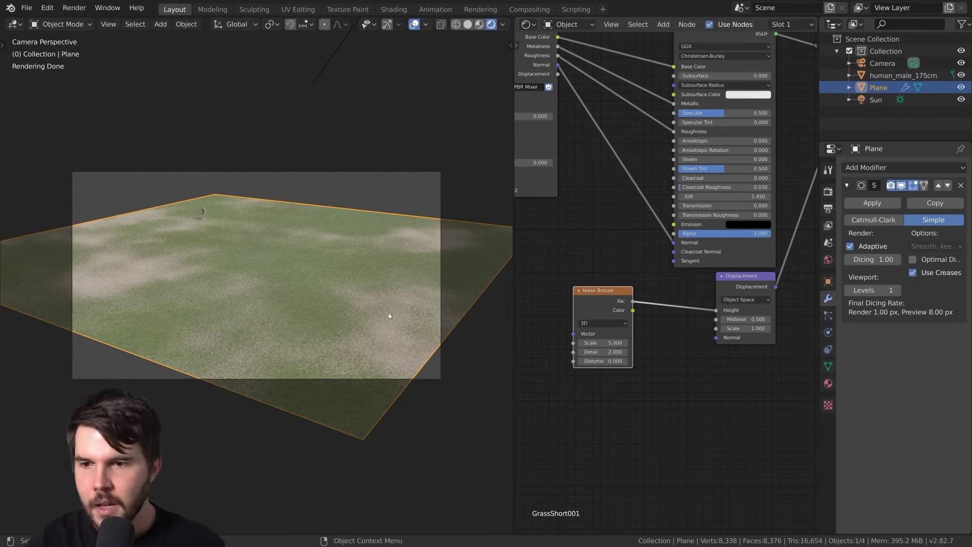
# - Try a higher Scale on the Displacement node while viewing the plane up close
pyautogui.scroll(2, 389, 316)
pyautogui.moveTo(734, 339); pyautogui.dragTo(714, 322, button='middle')
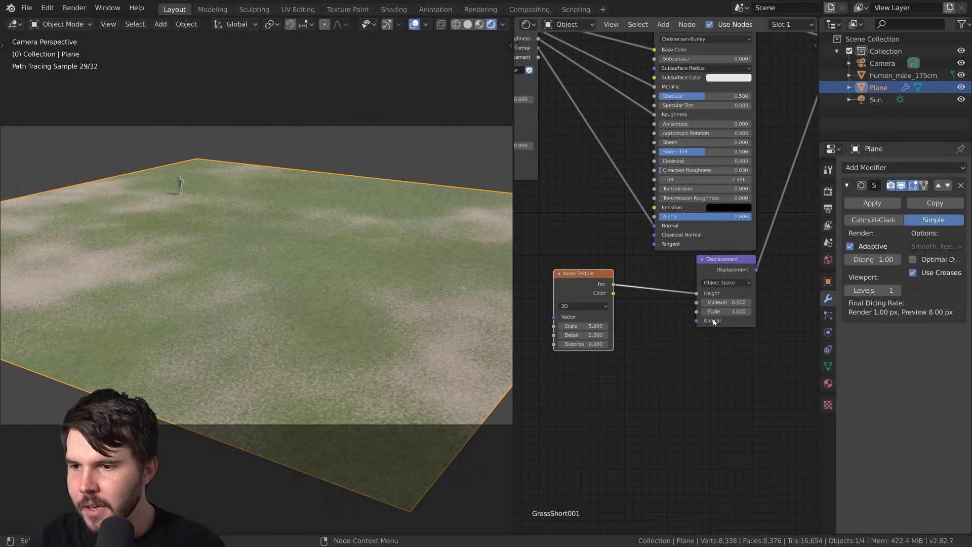
pyautogui.scroll(1, 714, 323)
pyautogui.moveTo(729, 314); pyautogui.dragTo(767, 314)
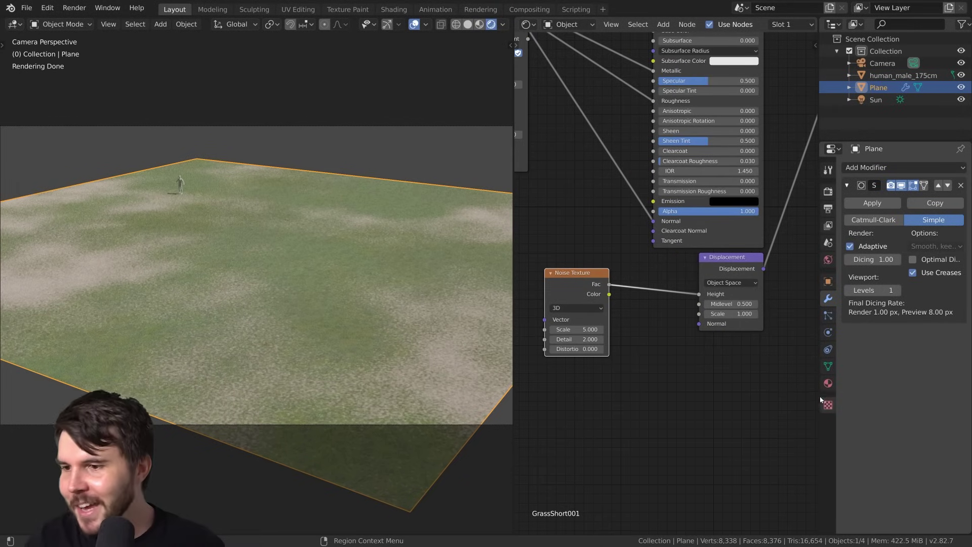
# - Set the GrassShort001 material's surface displacement method to Displacement and Bump
pyautogui.click(828, 383)
pyautogui.click(864, 286)
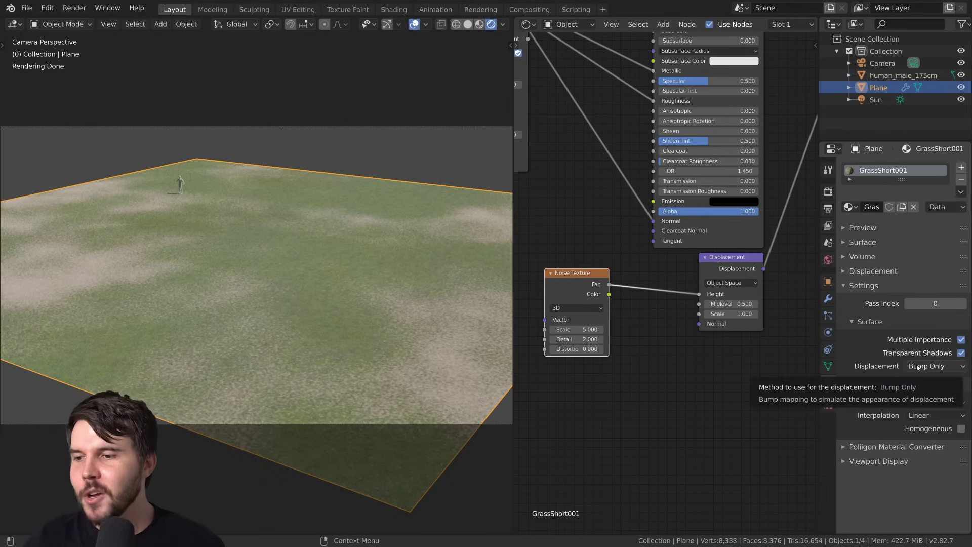
pyautogui.click(918, 367)
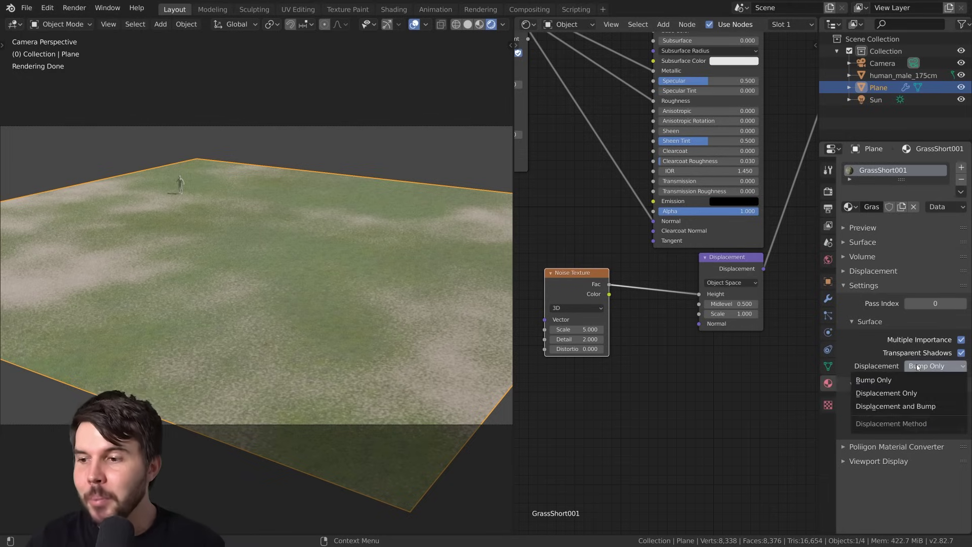
pyautogui.click(912, 407)
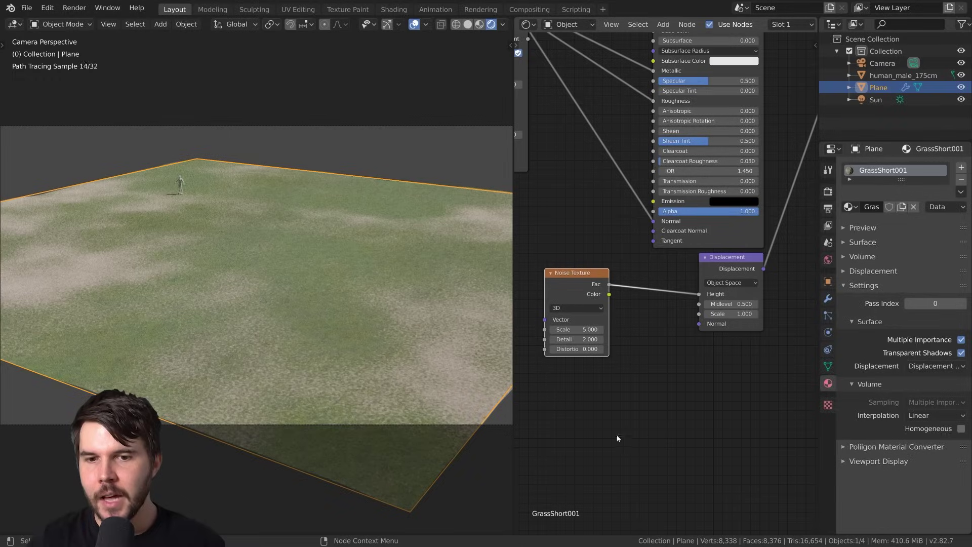
# - Set the Displacement node's Scale to 3.100, deselect the plane, and examine the displaced terrain from a low angle
pyautogui.moveTo(731, 314); pyautogui.dragTo(755, 313)
pyautogui.moveTo(383, 325); pyautogui.dragTo(343, 318, button='middle')
pyautogui.scroll(3, 358, 323)
pyautogui.scroll(-1, 350, 322)
pyautogui.hotkey('alt', 'a')
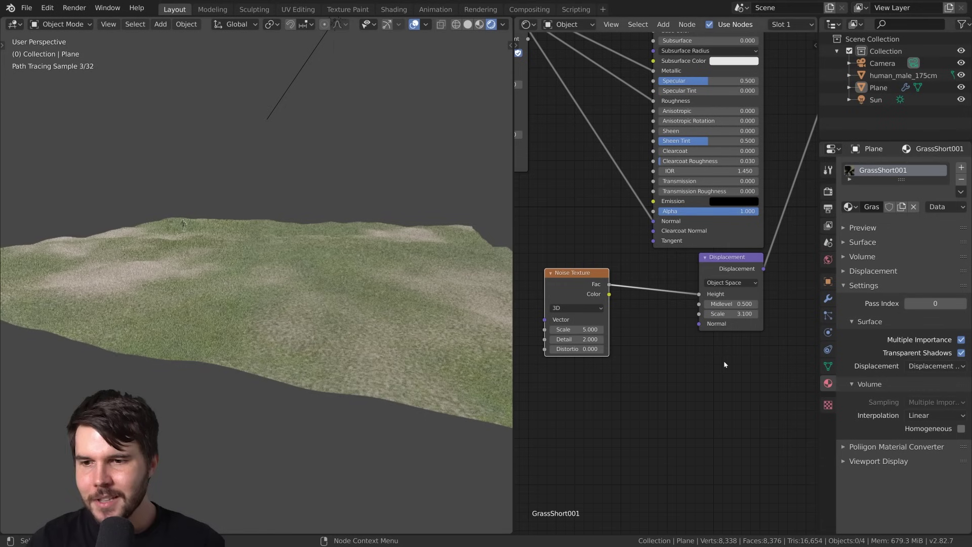
pyautogui.moveTo(497, 360); pyautogui.dragTo(474, 351, button='middle')
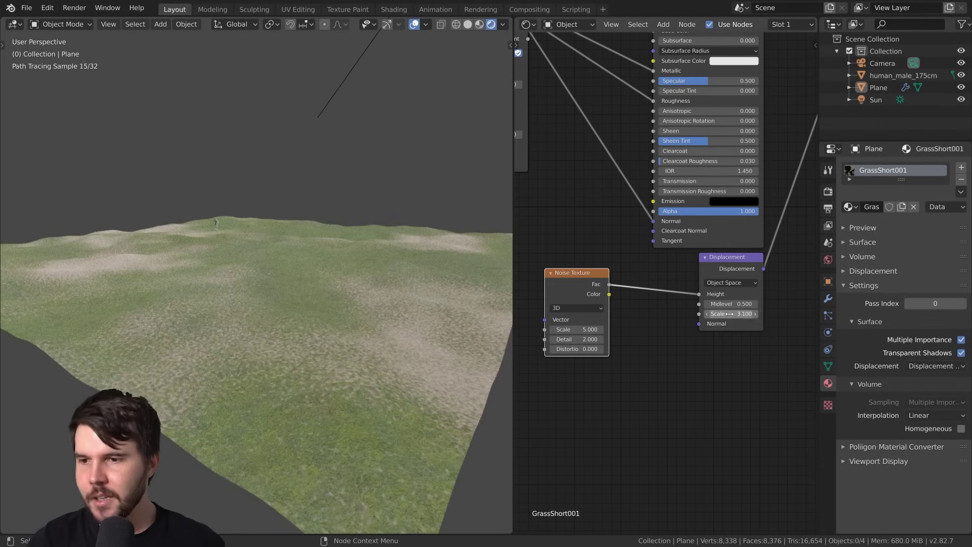
# - Set the Displacement node's Scale to 2.000 and examine the terrain up close and from farther away
pyautogui.press('Return')
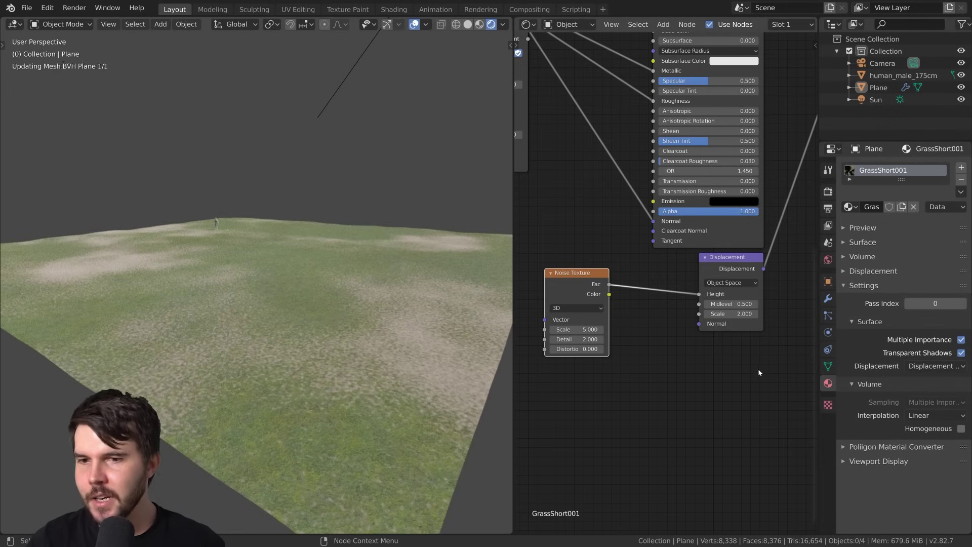
pyautogui.scroll(5, 282, 309)
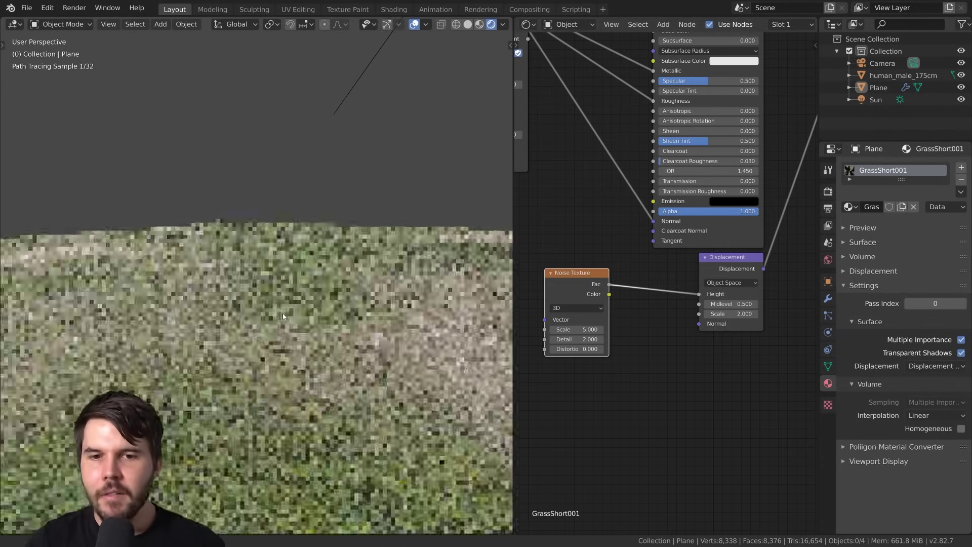
pyautogui.scroll(-5, 282, 316)
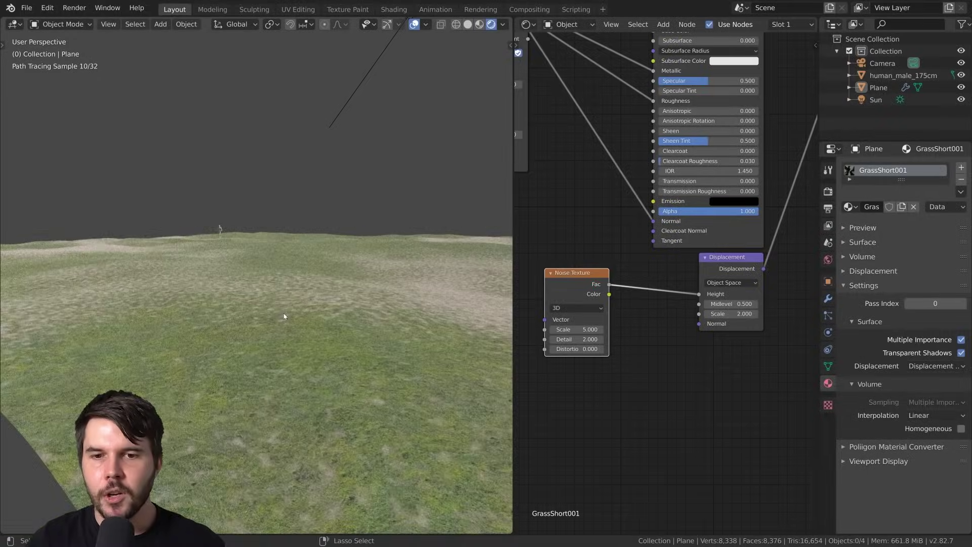
pyautogui.keyDown('ctrl'); pyautogui.moveTo(283, 316); pyautogui.dragTo(282, 325, button='middle'); pyautogui.keyUp('ctrl')
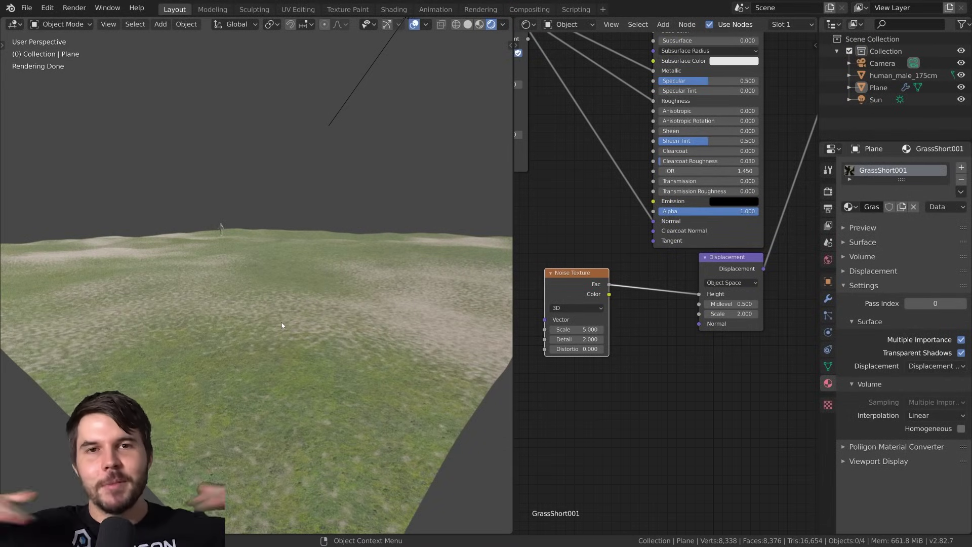
pyautogui.scroll(4, 268, 307)
pyautogui.scroll(-3, 270, 300)
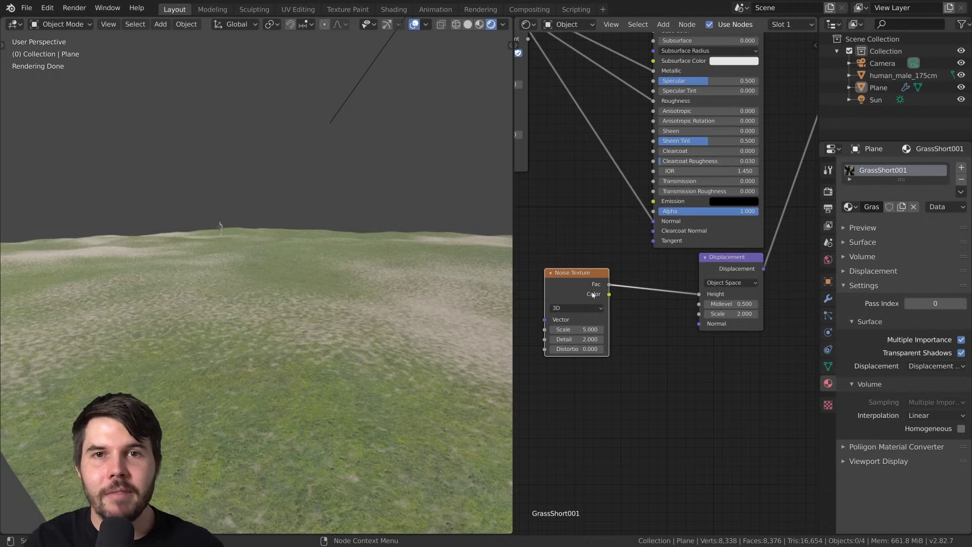
# - Preview the Map Range node's black-and-white dirt mask on the terrain and view it from a low angle
pyautogui.scroll(-4, 677, 306)
pyautogui.moveTo(673, 304); pyautogui.dragTo(708, 332, button='middle')
pyautogui.scroll(1, 708, 333)
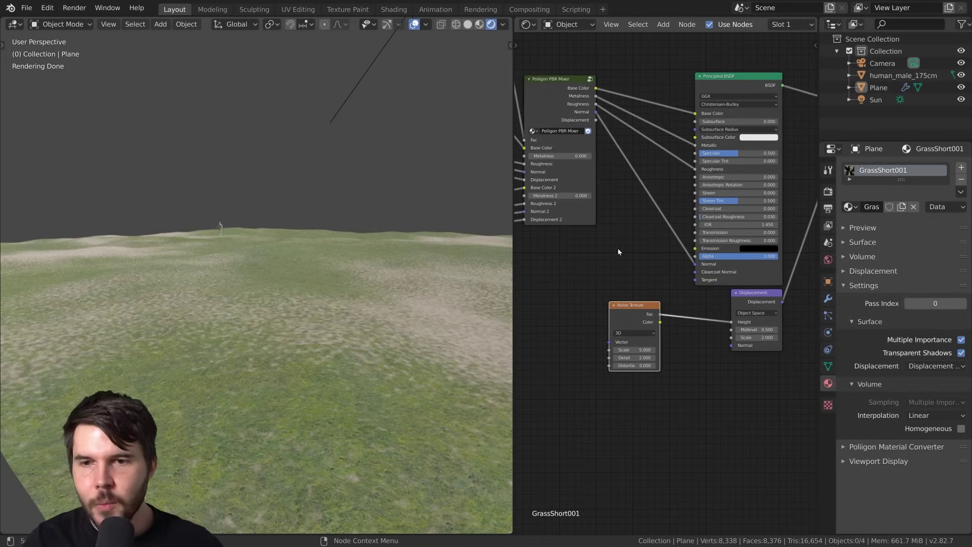
pyautogui.moveTo(747, 302); pyautogui.dragTo(742, 301)
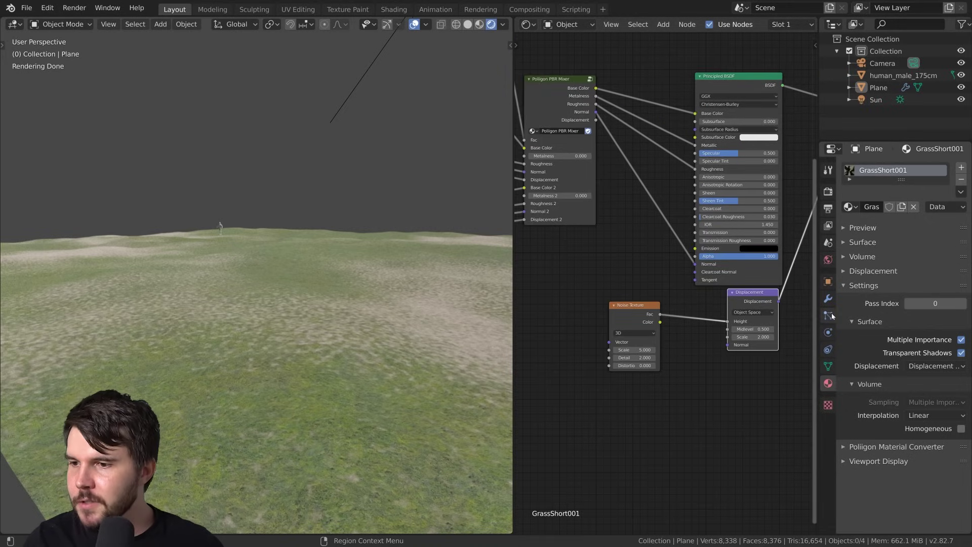
pyautogui.moveTo(594, 225); pyautogui.dragTo(682, 288, button='middle')
pyautogui.scroll(-3, 660, 262)
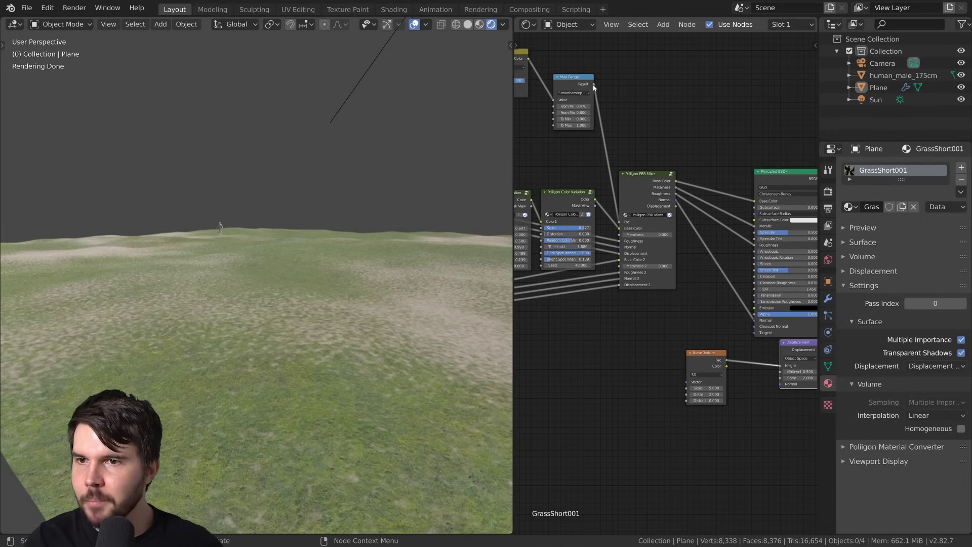
pyautogui.moveTo(594, 87); pyautogui.dragTo(657, 120, button='middle')
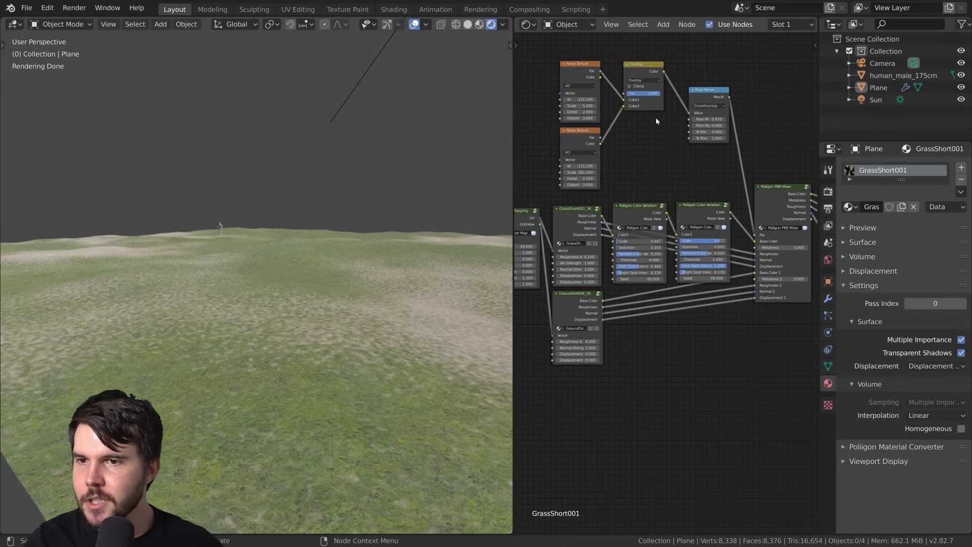
pyautogui.keyDown('ctrl'); pyautogui.keyDown('shift'); pyautogui.click(707, 96); pyautogui.keyUp('shift'); pyautogui.keyUp('ctrl')
pyautogui.moveTo(324, 344)
pyautogui.mouseDown(button='middle')
pyautogui.moveTo(296, 354)
pyautogui.moveTo(267, 326)
pyautogui.moveTo(287, 285)
pyautogui.mouseUp(button='middle')
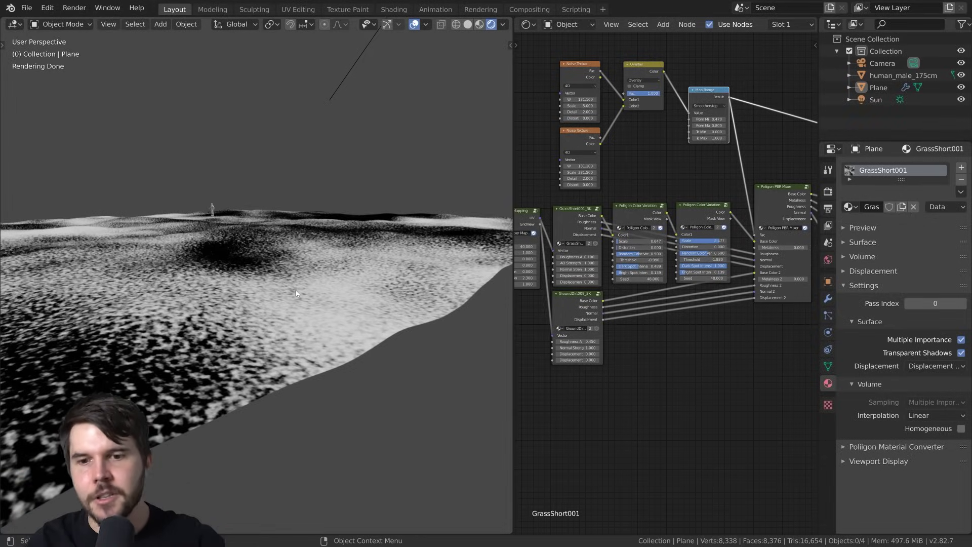
# - Move the Noise Texture node farther from the Displacement node and preview its output on the terrain
pyautogui.moveTo(747, 294); pyautogui.dragTo(557, 237, button='middle')
pyautogui.scroll(2, 631, 298)
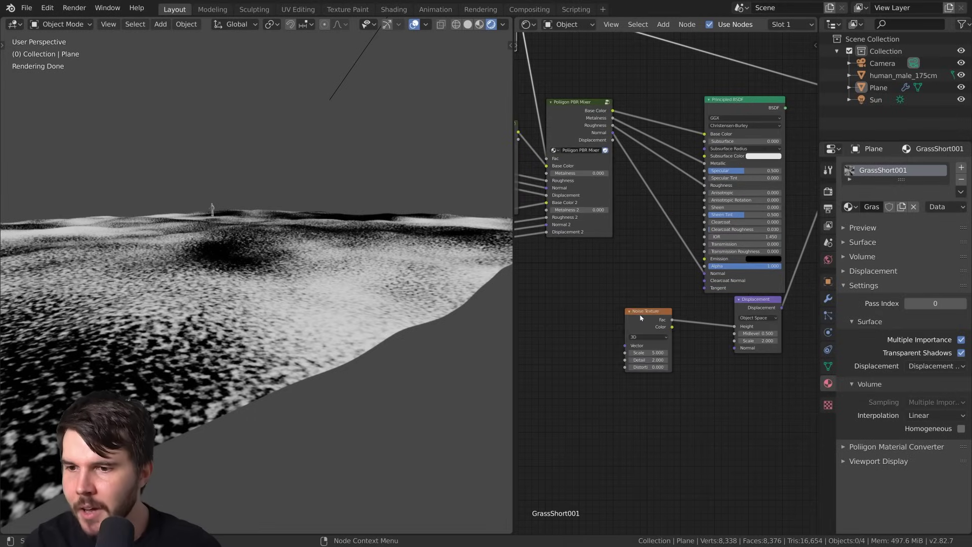
pyautogui.moveTo(641, 317); pyautogui.dragTo(606, 318)
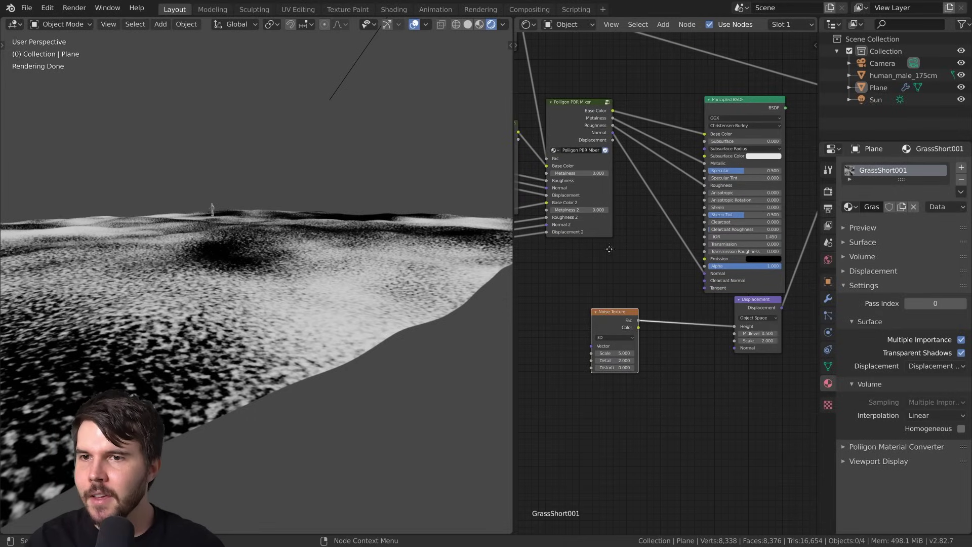
pyautogui.moveTo(610, 249); pyautogui.dragTo(636, 218, button='middle')
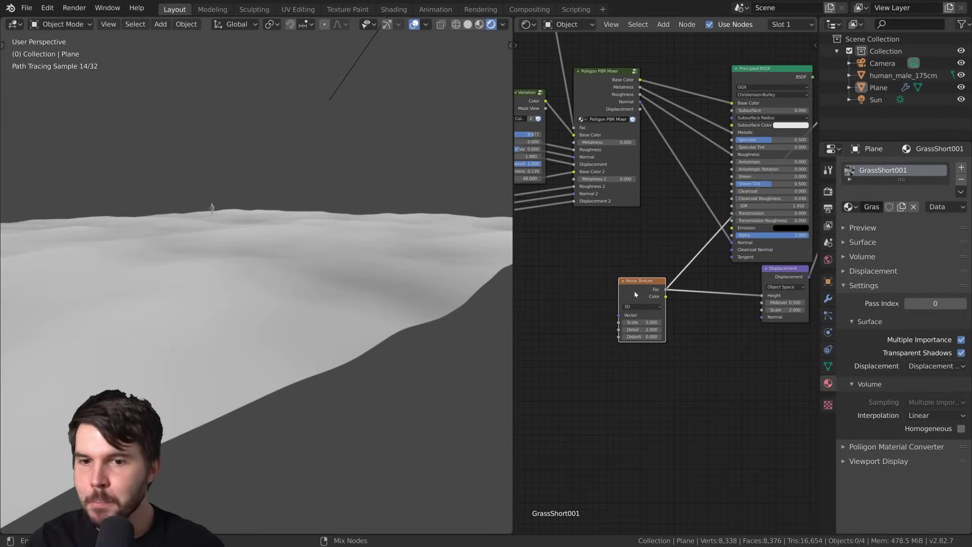
pyautogui.moveTo(651, 287); pyautogui.dragTo(631, 291, button='middle')
# - Insert a MixRGB node between the Noise Texture and Displacement nodes, and connect the Map Range result to its free color input
pyautogui.hotkey('shift', 'a')
pyautogui.moveTo(654, 301)
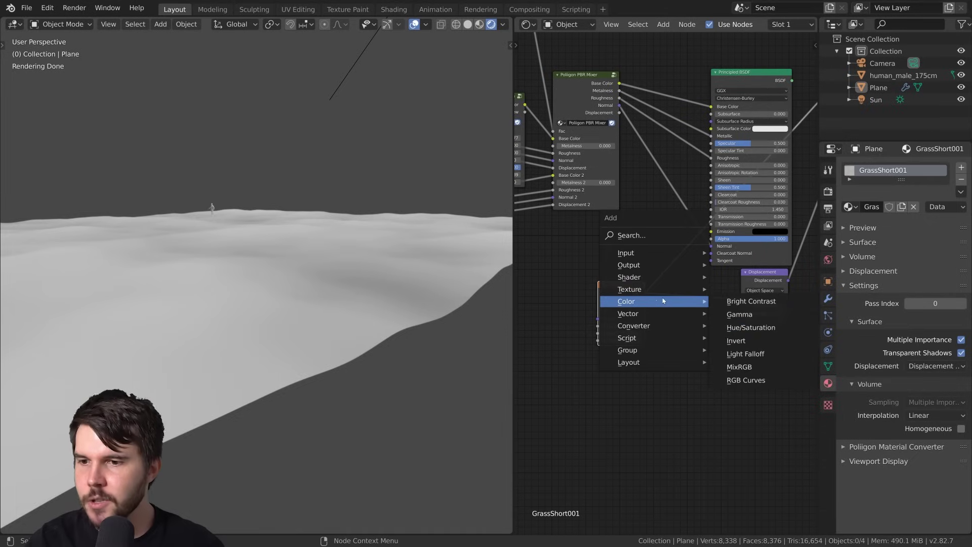
pyautogui.click(740, 366)
pyautogui.click(693, 284)
pyautogui.moveTo(563, 36); pyautogui.dragTo(596, 136, button='middle')
pyautogui.moveTo(760, 393); pyautogui.dragTo(707, 425)
pyautogui.moveTo(719, 416); pyautogui.dragTo(648, 253, button='middle')
pyautogui.scroll(2, 648, 250)
pyautogui.scroll(1, 648, 250)
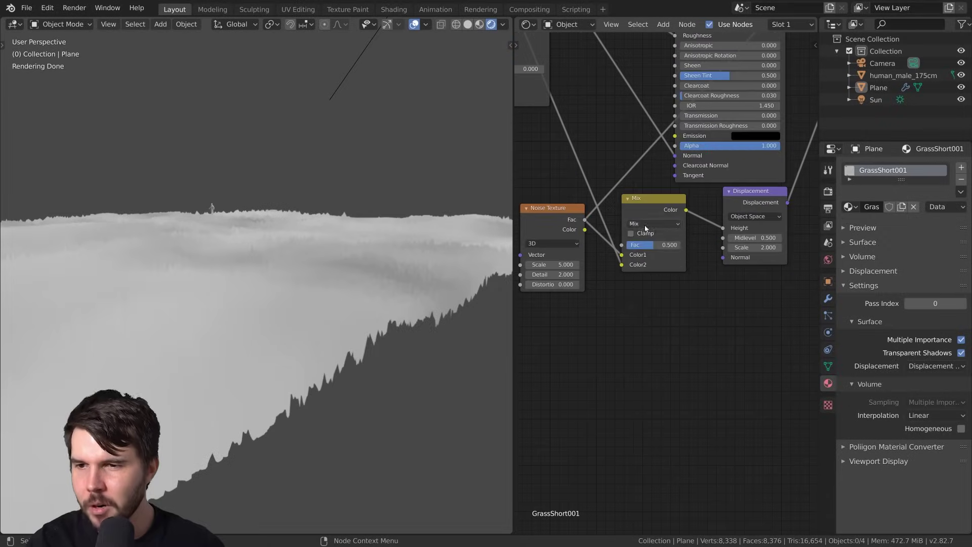
# - Set the mix node's blend mode to Screen and restore the Principled BSDF as the material's surface output
pyautogui.click(651, 223)
pyautogui.click(650, 294)
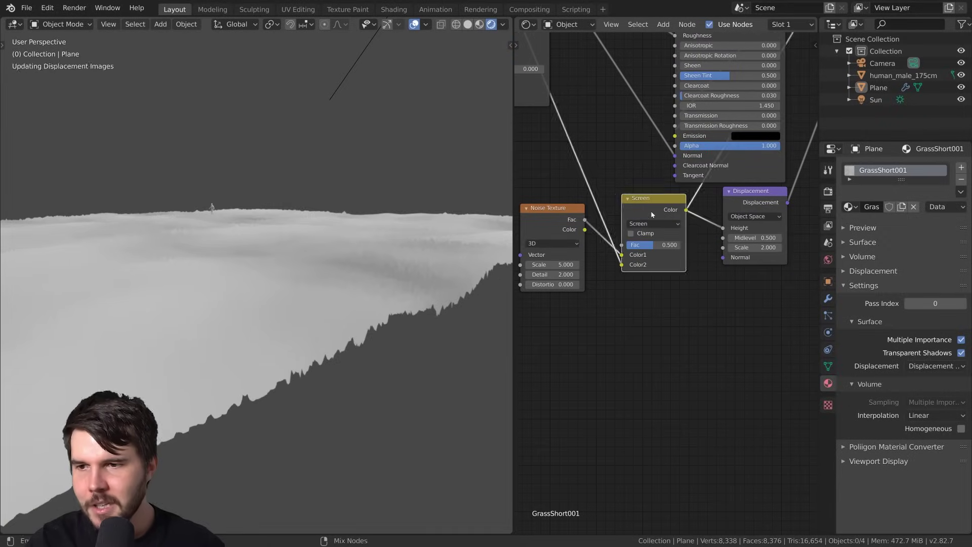
pyautogui.moveTo(636, 244); pyautogui.dragTo(688, 290, button='middle')
pyautogui.moveTo(629, 207); pyautogui.dragTo(554, 271, button='middle')
pyautogui.scroll(-4, 675, 269)
pyautogui.keyDown('ctrl'); pyautogui.keyDown('shift'); pyautogui.click(674, 98); pyautogui.keyUp('shift'); pyautogui.keyUp('ctrl')
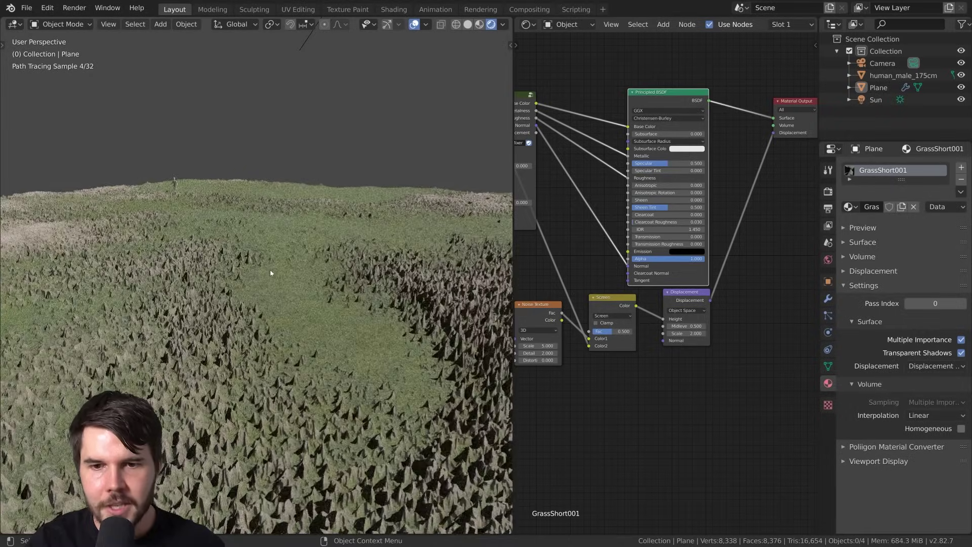
# - Lower the Noise Texture node and insert an Invert node between the Map Range result and the Screen node
pyautogui.moveTo(570, 276); pyautogui.dragTo(678, 298, button='middle')
pyautogui.scroll(4, 634, 277)
pyautogui.moveTo(667, 365); pyautogui.dragTo(625, 428)
pyautogui.hotkey('shift', 'a')
pyautogui.moveTo(662, 348)
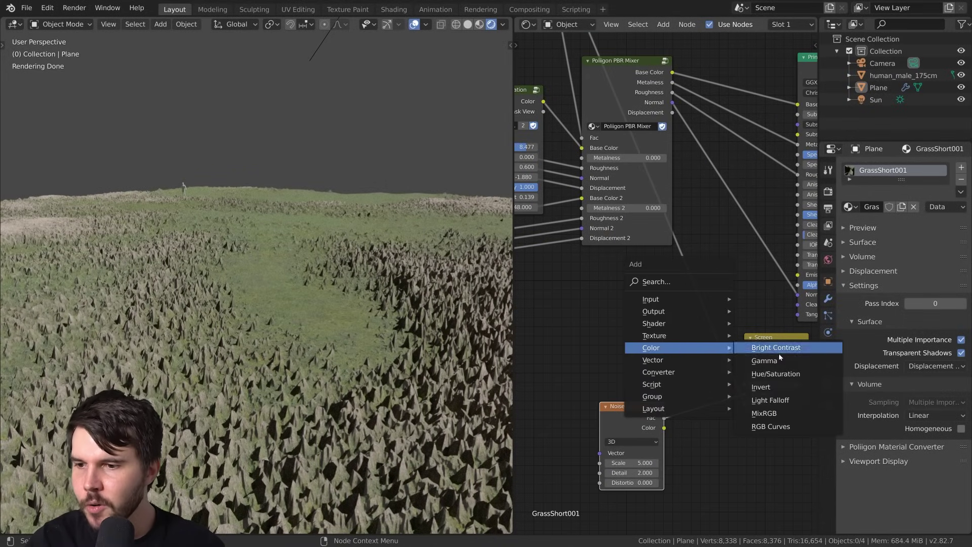
pyautogui.click(771, 391)
pyautogui.click(671, 292)
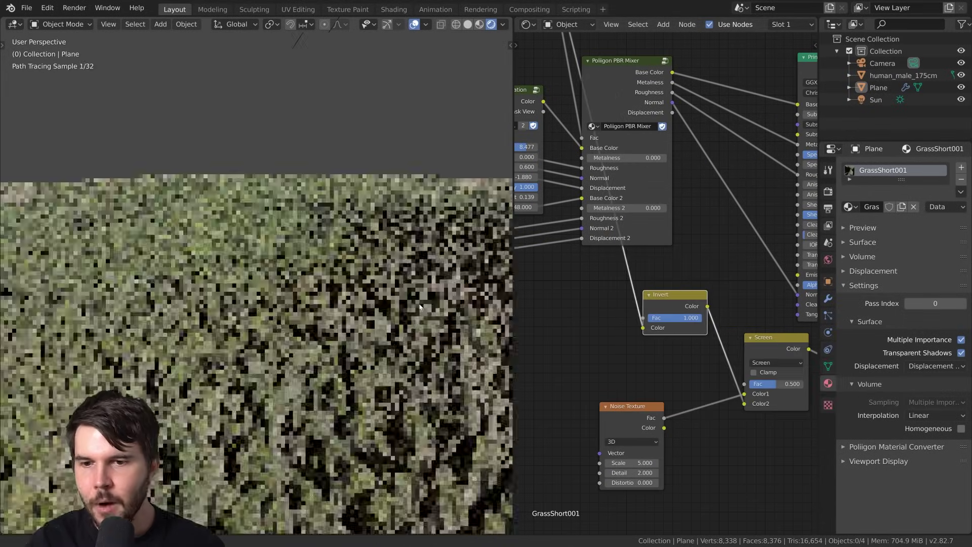
# - Set the Screen node's Fac to 0.100 and examine the displaced dirt patches
pyautogui.moveTo(817, 427); pyautogui.dragTo(669, 340, button='middle')
pyautogui.moveTo(724, 315); pyautogui.dragTo(742, 311, button='middle')
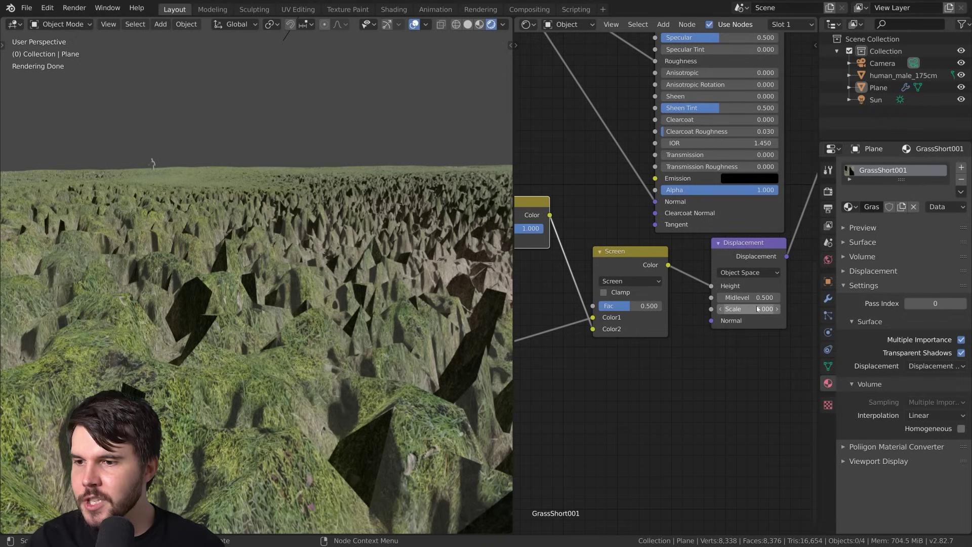
pyautogui.moveTo(767, 261); pyautogui.dragTo(765, 261)
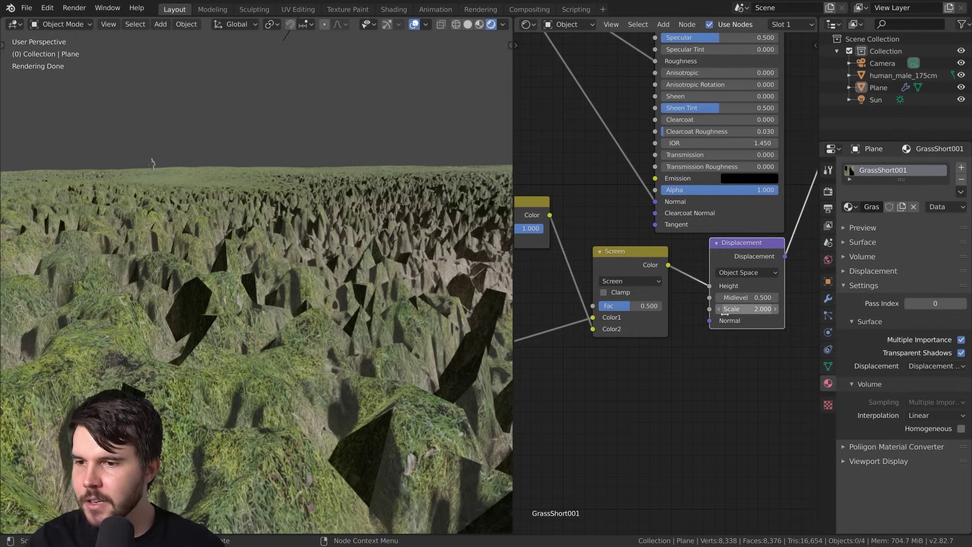
pyautogui.moveTo(697, 321); pyautogui.dragTo(723, 318, button='middle')
pyautogui.scroll(-4, 257, 283)
pyautogui.moveTo(646, 280); pyautogui.dragTo(690, 316, button='middle')
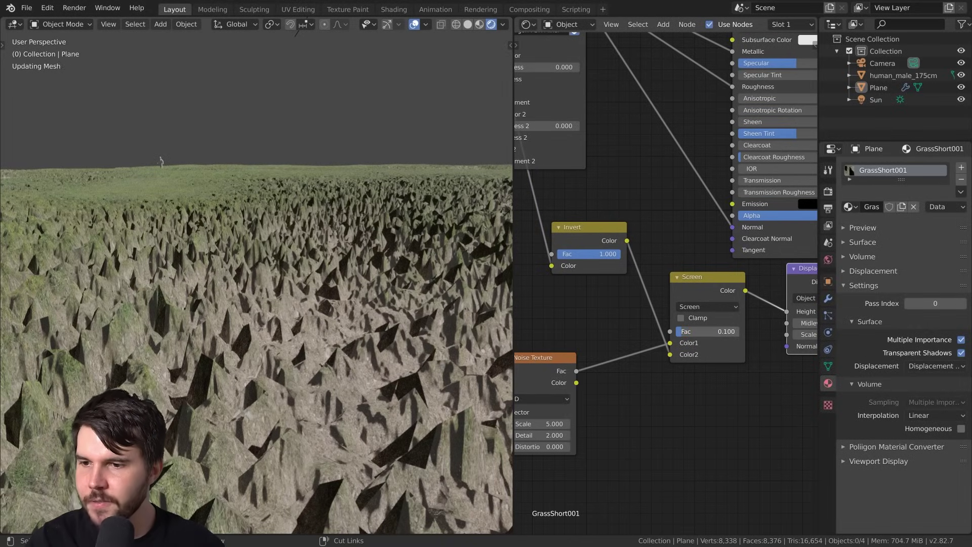
pyautogui.moveTo(440, 307)
pyautogui.mouseDown(button='middle')
pyautogui.moveTo(394, 308)
pyautogui.moveTo(414, 293)
pyautogui.moveTo(430, 318)
pyautogui.mouseUp(button='middle')
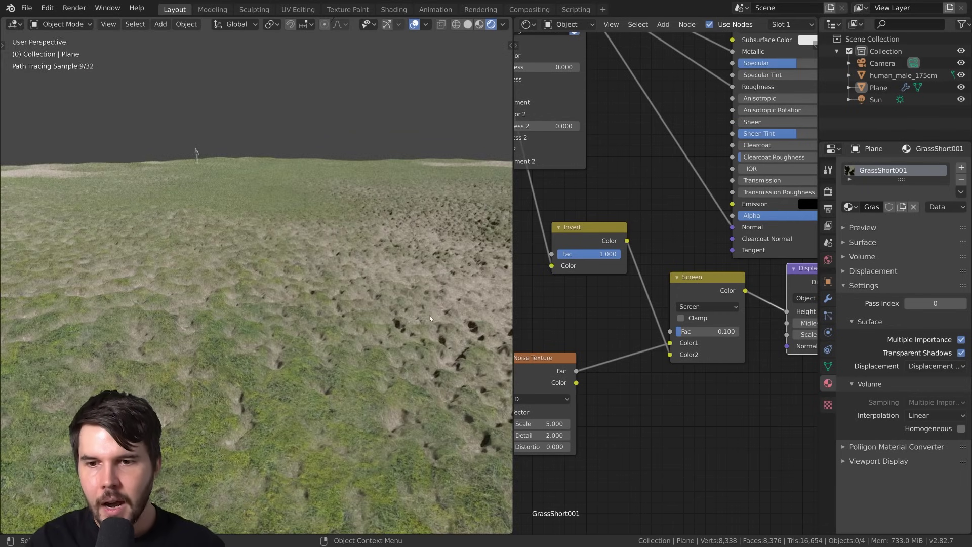
pyautogui.keyDown('ctrl'); pyautogui.moveTo(381, 288); pyautogui.dragTo(198, 259, button='middle'); pyautogui.keyUp('ctrl')
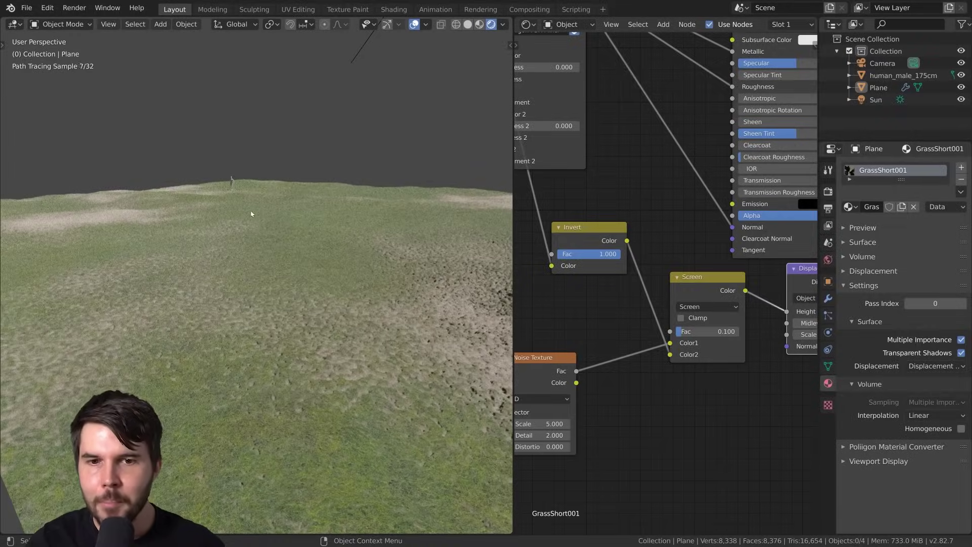
# - Set the Displacement node's Scale to 2.000 and the Screen node's Fac to 0.089, checking the terrain at ground level
pyautogui.moveTo(793, 339); pyautogui.dragTo(697, 301, button='middle')
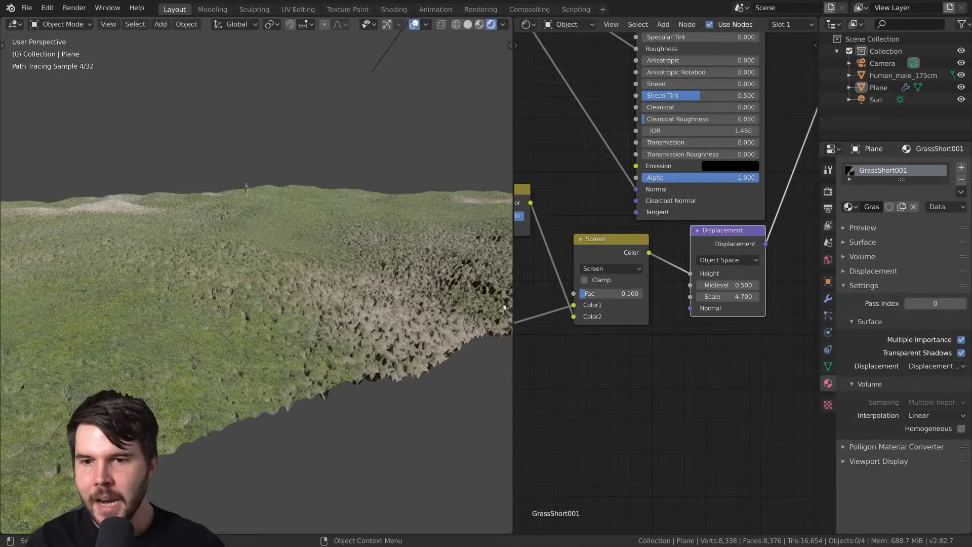
pyautogui.moveTo(729, 298); pyautogui.dragTo(702, 297)
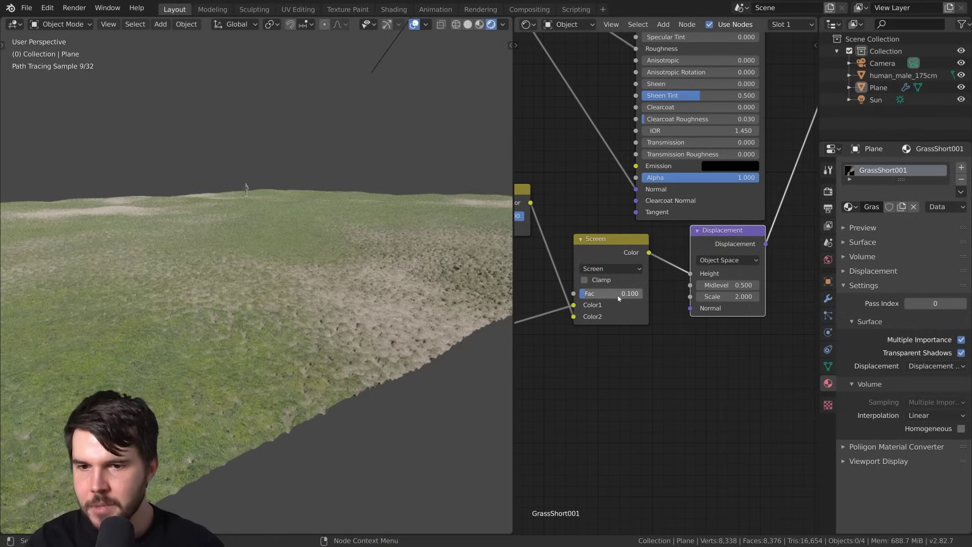
pyautogui.moveTo(613, 294); pyautogui.dragTo(603, 294)
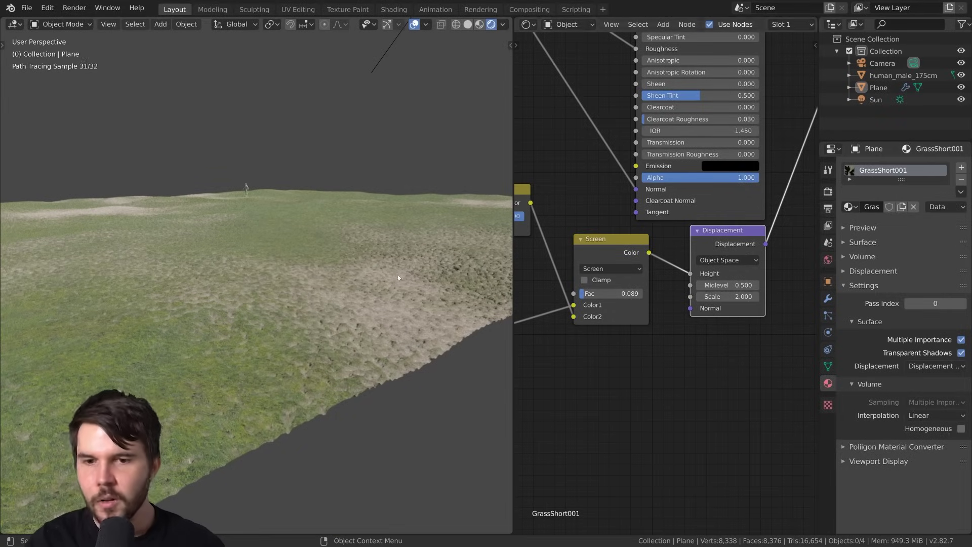
pyautogui.scroll(-1, 530, 330)
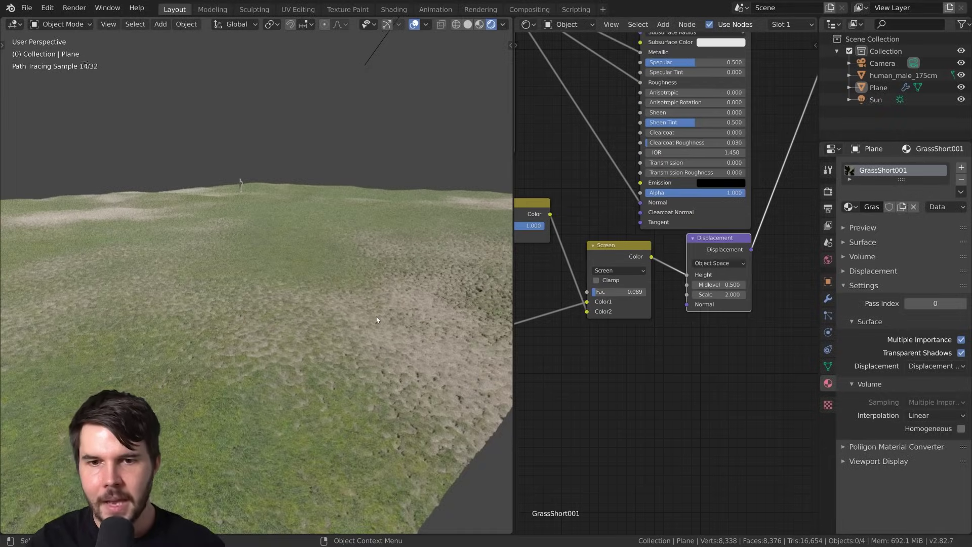
pyautogui.press('KP_0')
pyautogui.moveTo(378, 319)
pyautogui.mouseDown(button='middle')
pyautogui.moveTo(352, 308)
pyautogui.moveTo(390, 296)
pyautogui.moveTo(385, 304)
pyautogui.moveTo(381, 284)
pyautogui.moveTo(377, 299)
pyautogui.mouseUp(button='middle')
pyautogui.scroll(4, 350, 308)
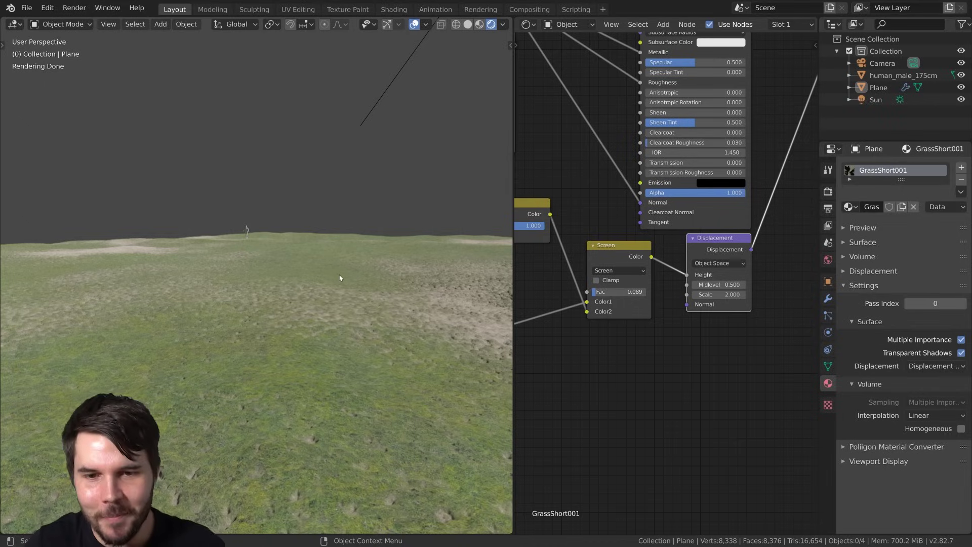
pyautogui.scroll(-1, 339, 281)
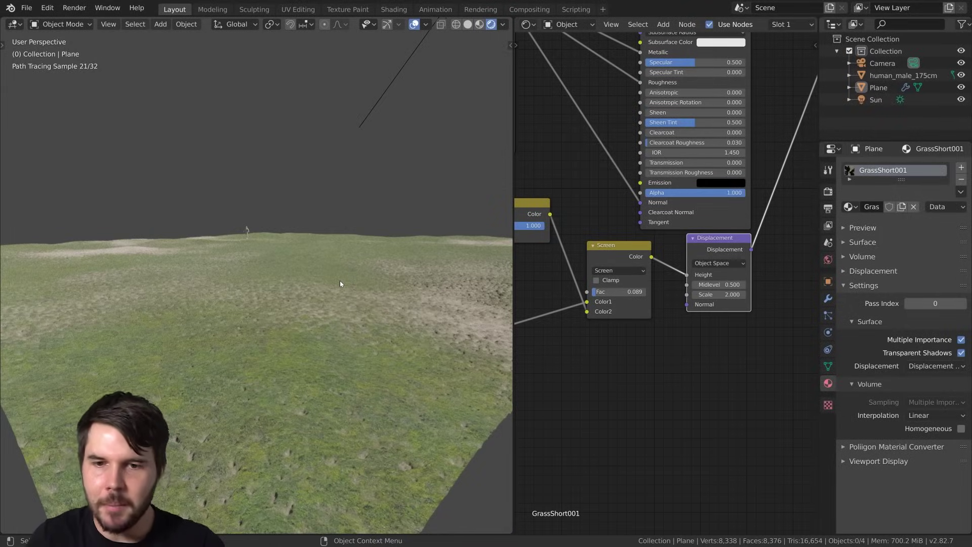
# - Scale the ground plane up about 3 times and apply its scale
pyautogui.moveTo(340, 281); pyautogui.dragTo(358, 312, button='middle')
pyautogui.click(358, 312)
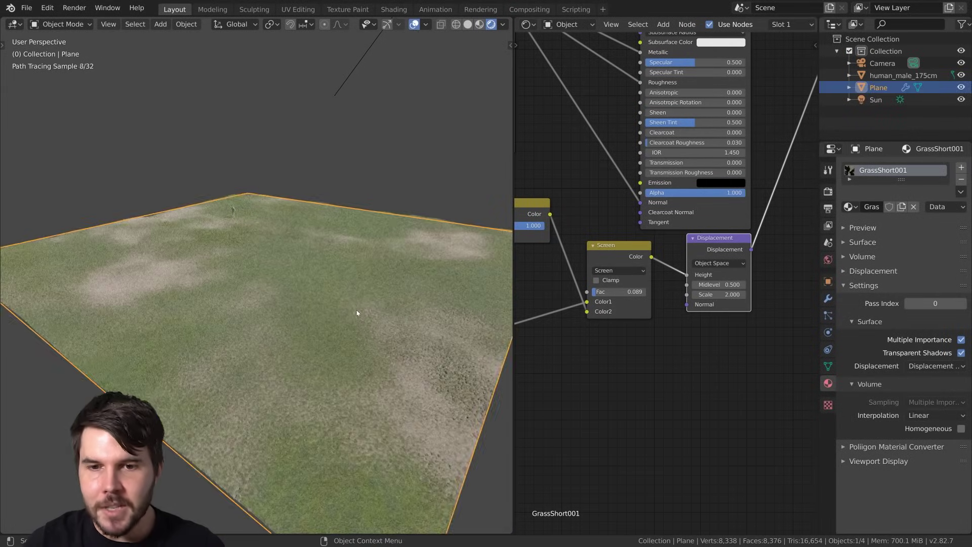
pyautogui.scroll(-1, 361, 312)
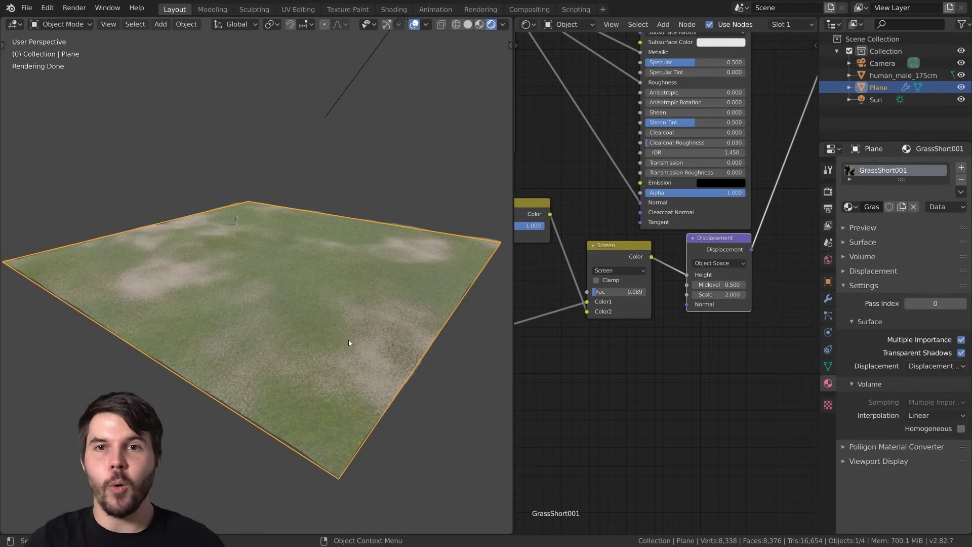
pyautogui.press('s')
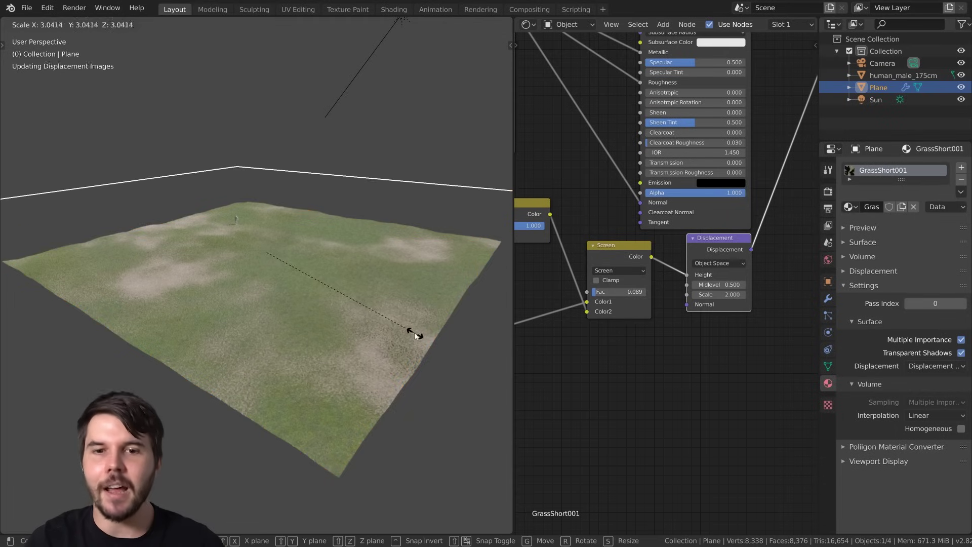
pyautogui.click(416, 336)
pyautogui.hotkey('ctrl', 'a')
pyautogui.click(378, 320)
# - Set the Poliigon Uber Mapping node's Scale to 80.000 and view the enlarged plane
pyautogui.scroll(-2, 605, 242)
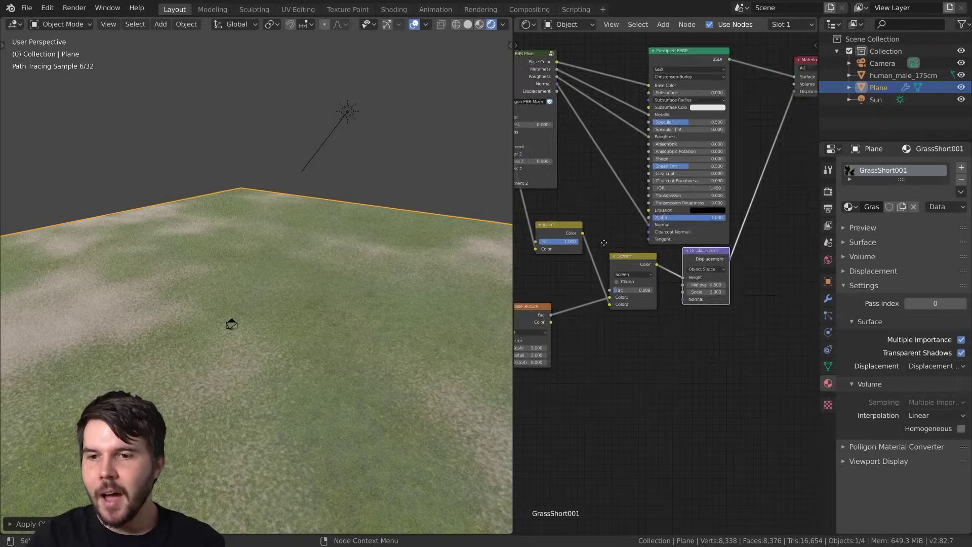
pyautogui.moveTo(604, 243); pyautogui.dragTo(717, 294, button='middle')
pyautogui.scroll(-3, 716, 249)
pyautogui.moveTo(558, 83); pyautogui.dragTo(656, 120, button='middle')
pyautogui.scroll(1, 657, 120)
pyautogui.moveTo(575, 93); pyautogui.dragTo(582, 103, button='middle')
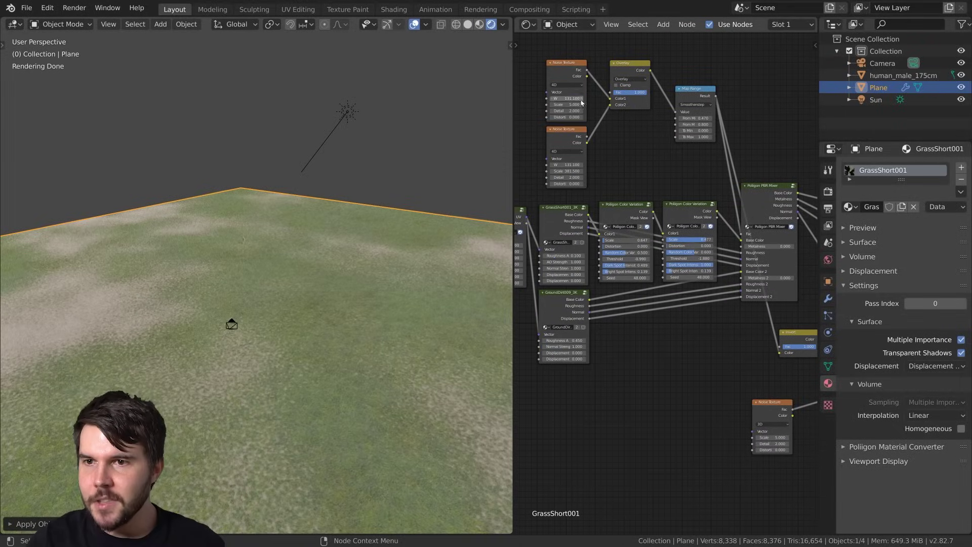
pyautogui.moveTo(599, 243); pyautogui.dragTo(750, 199, button='middle')
pyautogui.scroll(3, 637, 191)
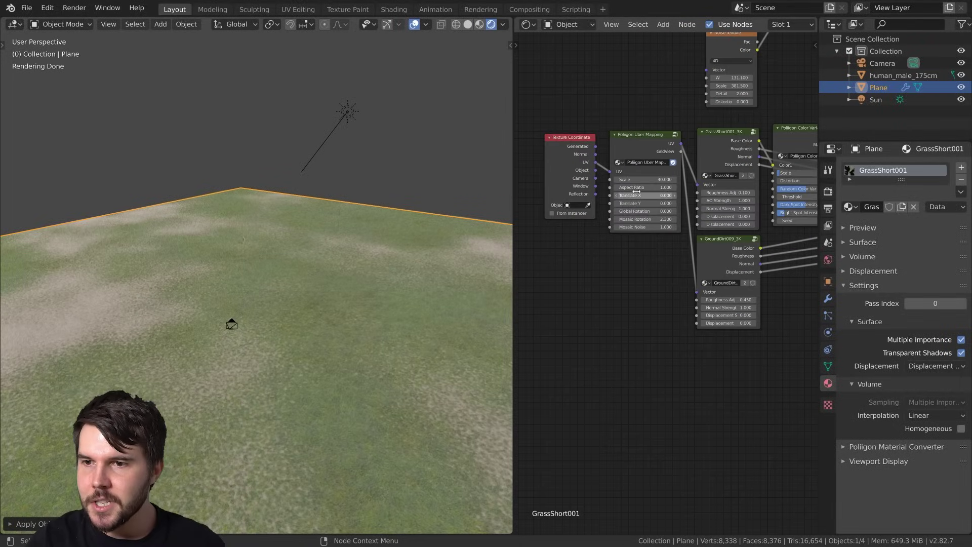
pyautogui.press('Return')
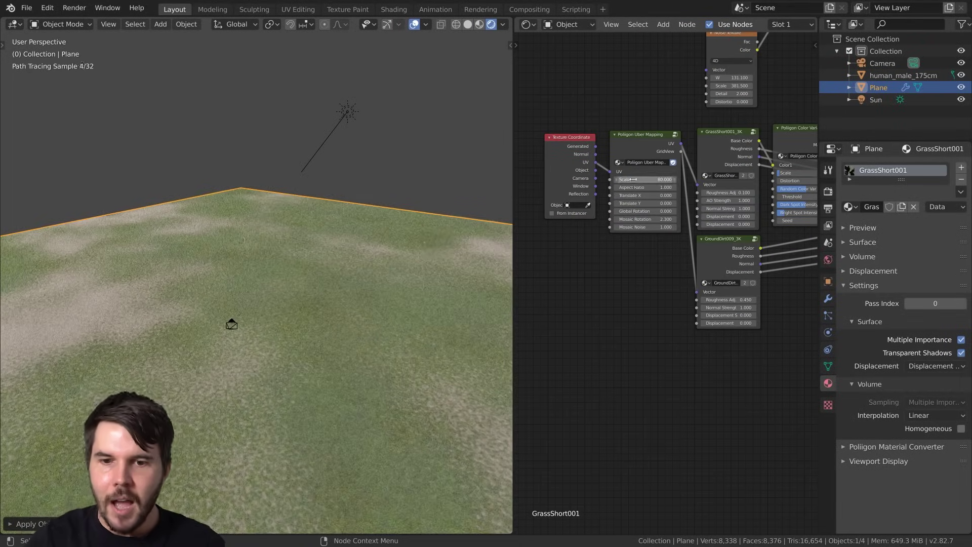
pyautogui.scroll(-3, 391, 303)
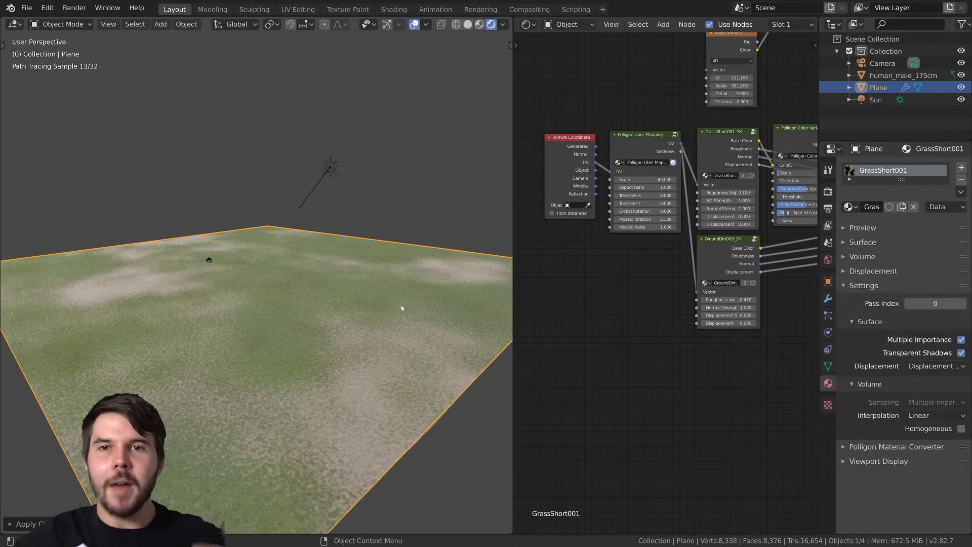